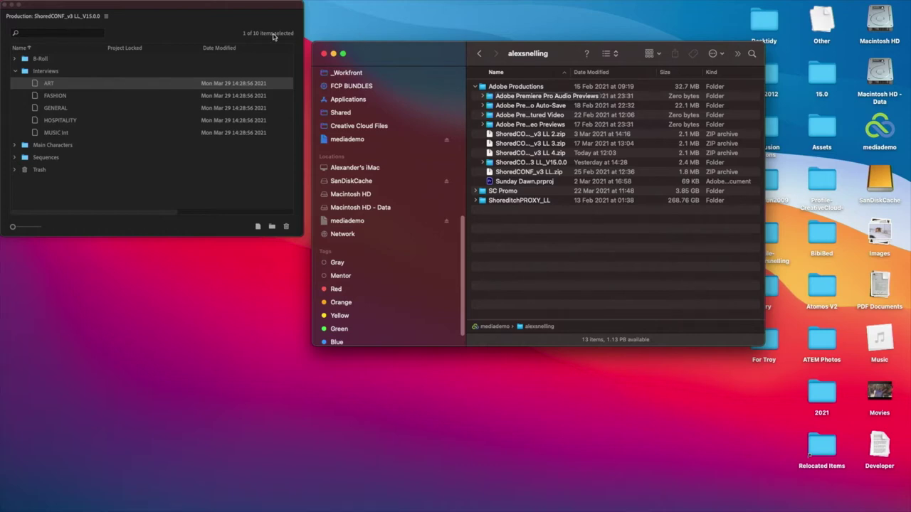
Step: Look through the production's structure by expanding the Sequences, Main Characters and Interviews folders
{"action": "left_click", "coordinate": [149, 10]}
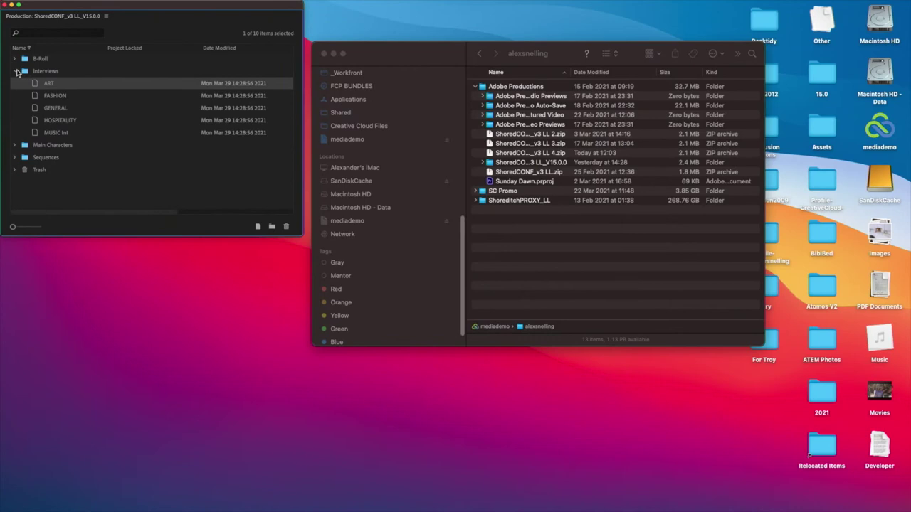
{"action": "left_click", "coordinate": [17, 72]}
{"action": "left_click", "coordinate": [29, 75]}
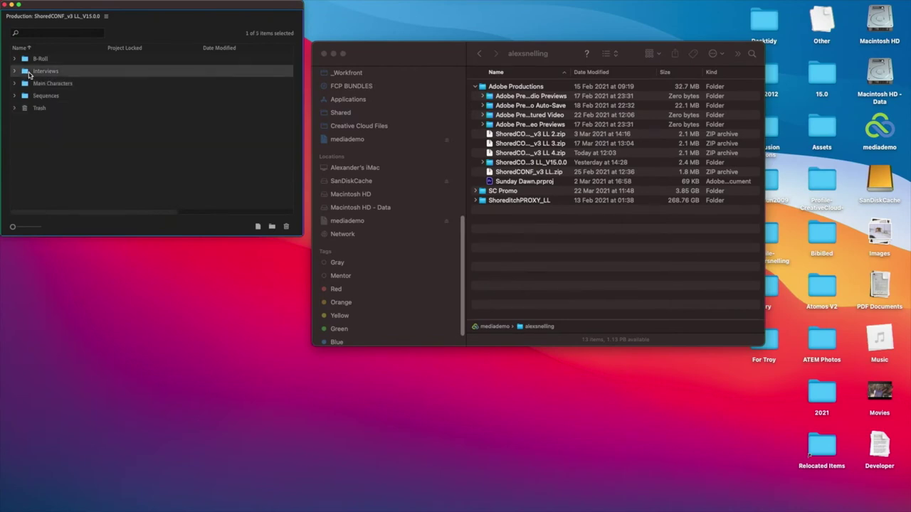
{"action": "left_click", "coordinate": [15, 97]}
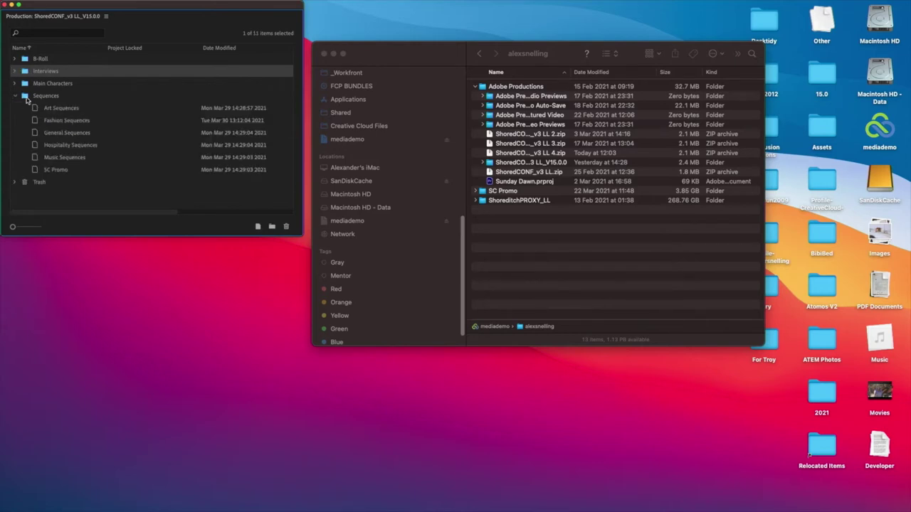
{"action": "left_click", "coordinate": [48, 111]}
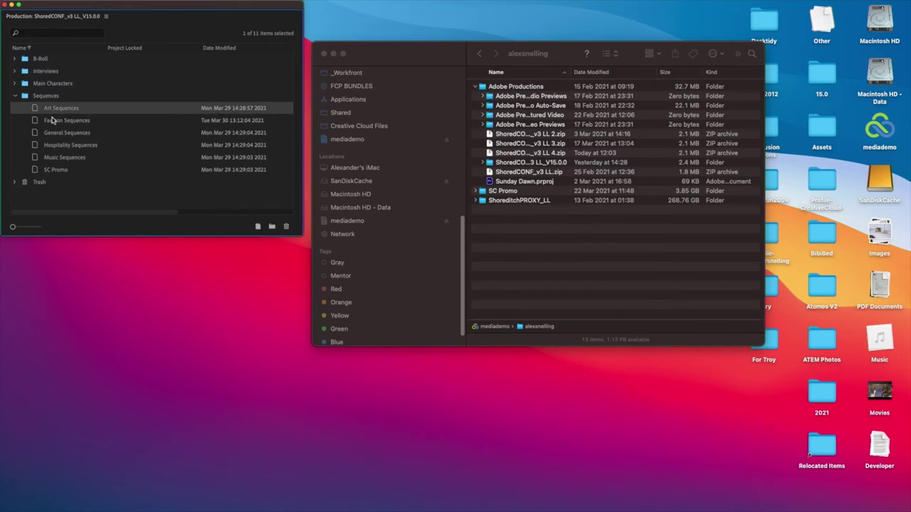
{"action": "left_click", "coordinate": [54, 122]}
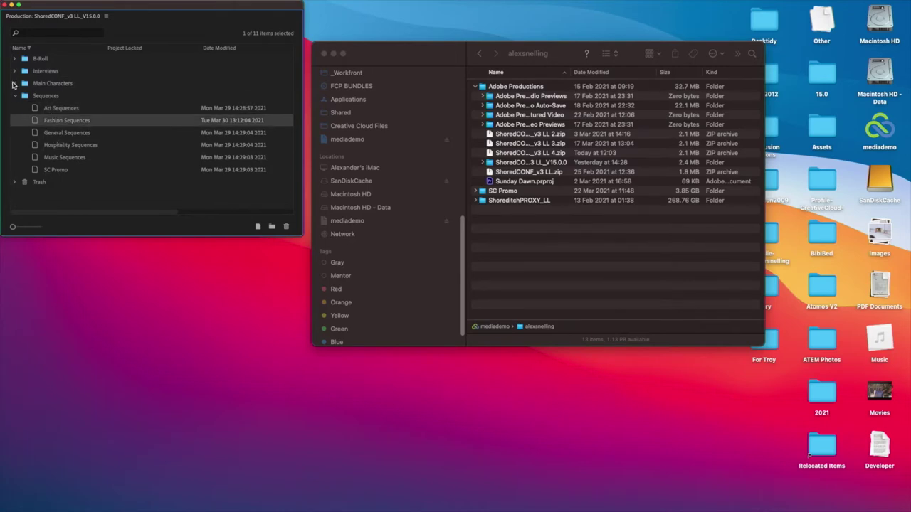
{"action": "left_click", "coordinate": [13, 83]}
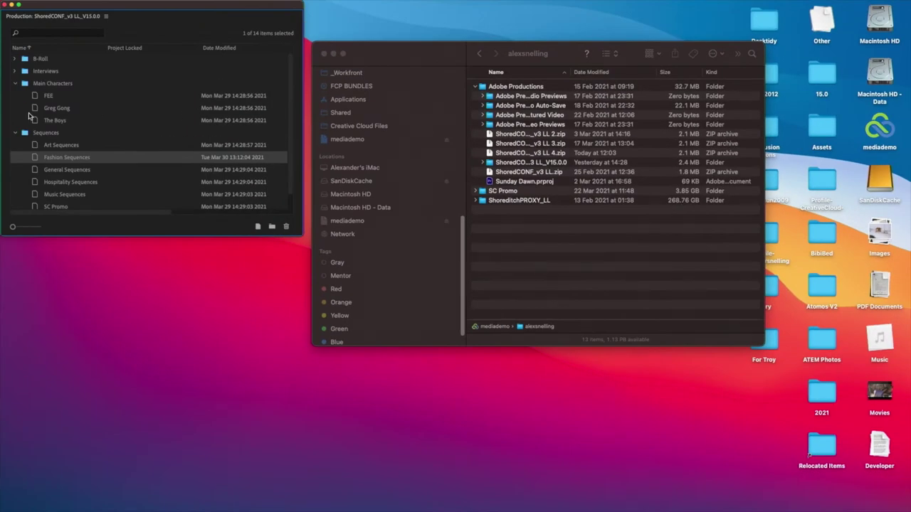
{"action": "left_click", "coordinate": [16, 72]}
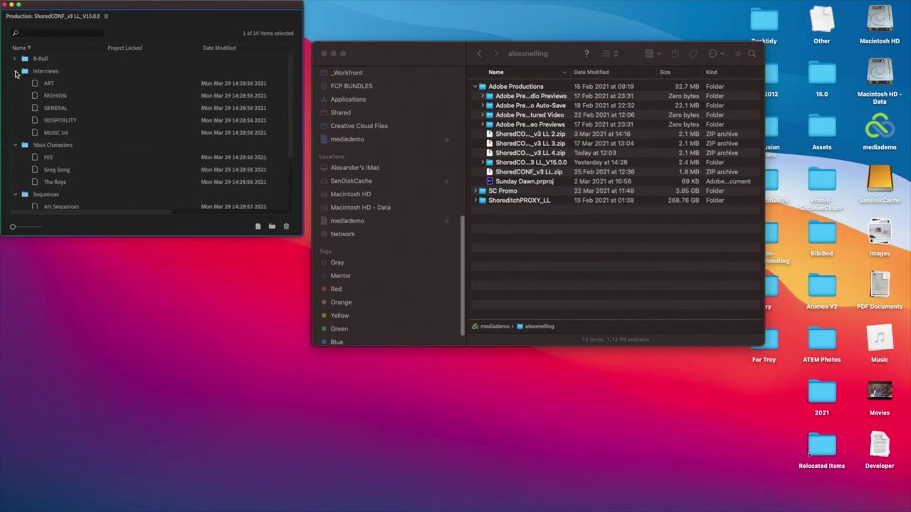
Step: Open the ART project from Interviews and play its first clip briefly from near the start
{"action": "double_click", "coordinate": [36, 84]}
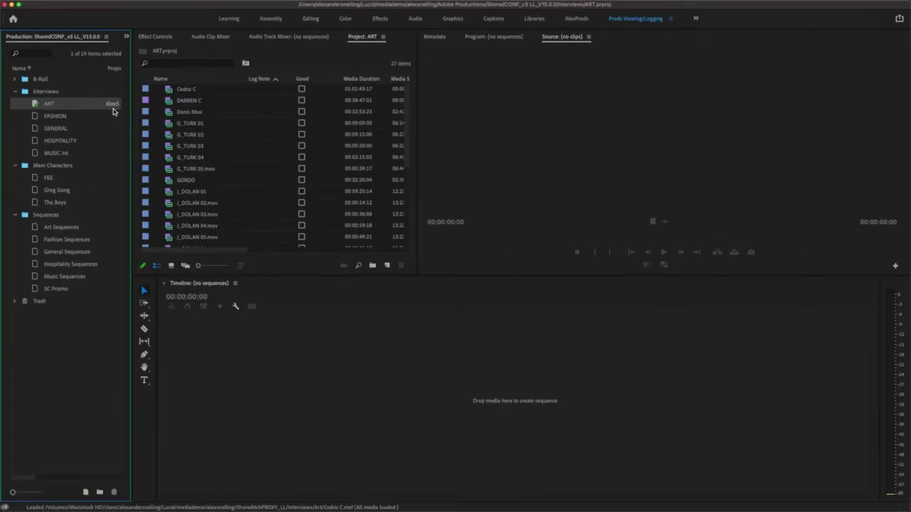
{"action": "double_click", "coordinate": [168, 90]}
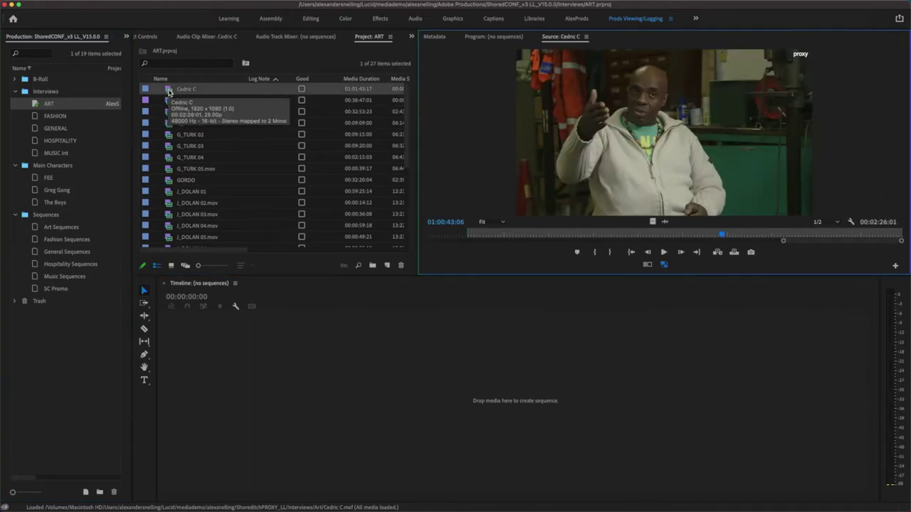
{"action": "left_click", "coordinate": [479, 237]}
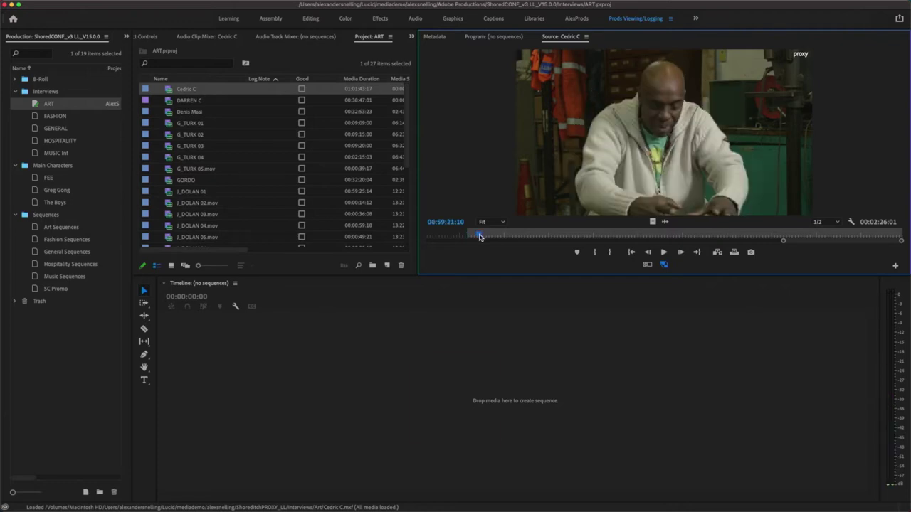
{"action": "key", "text": "XF86AudioRaiseVolume"}
{"action": "key", "text": "space"}
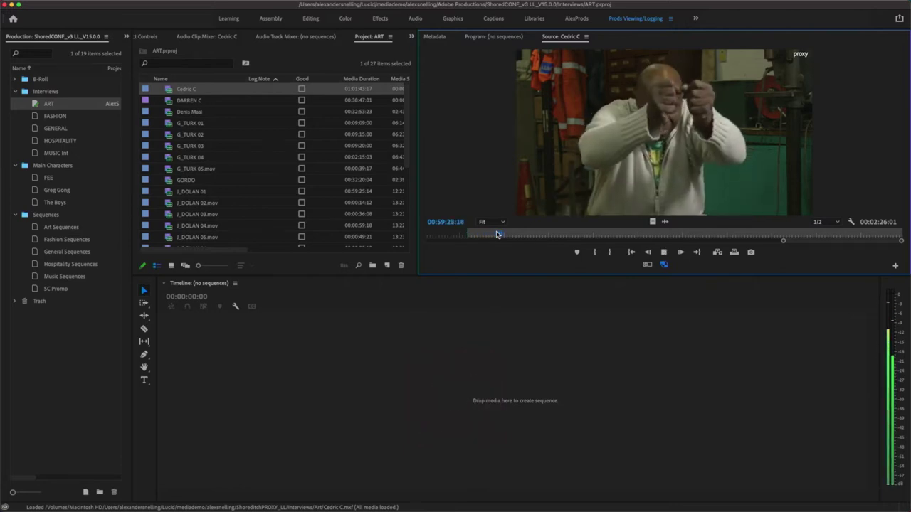
{"action": "key", "text": "space"}
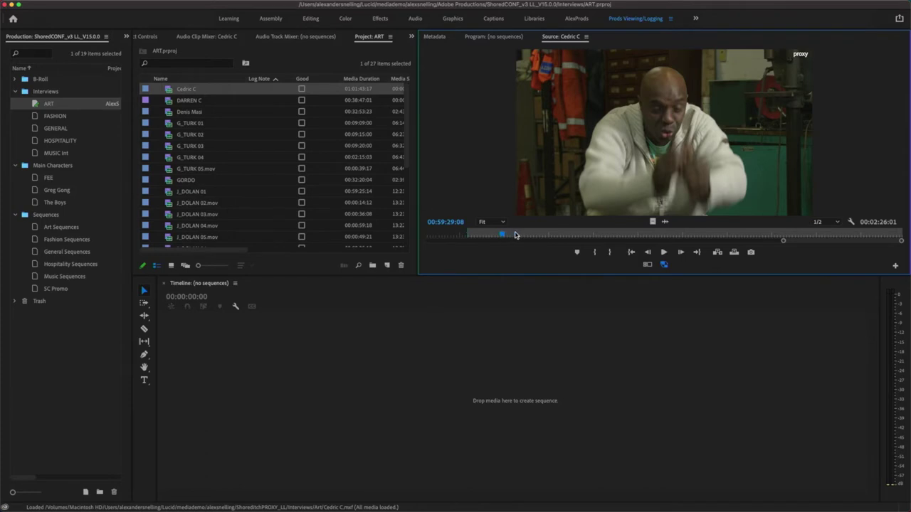
Step: Preview the second and fourth ART clips in the Source monitor, playing the fourth from before and after its marked range
{"action": "double_click", "coordinate": [166, 102]}
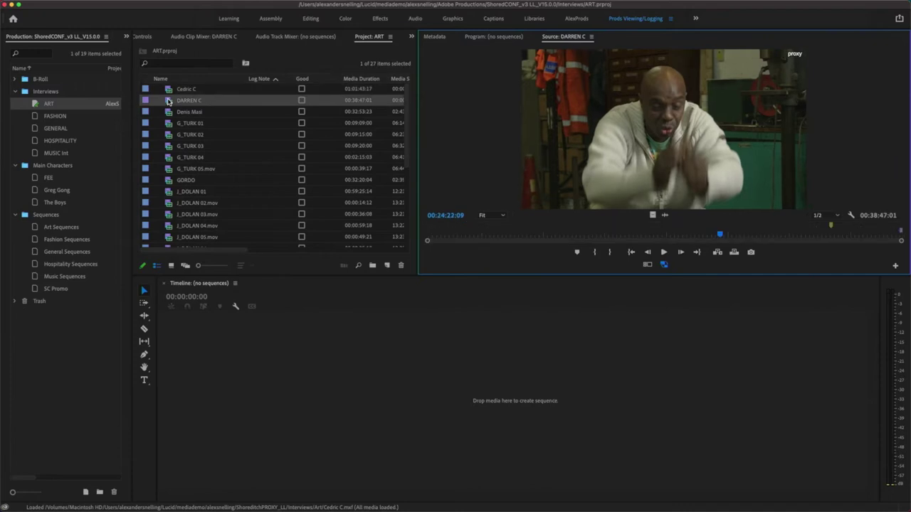
{"action": "left_click", "coordinate": [486, 238]}
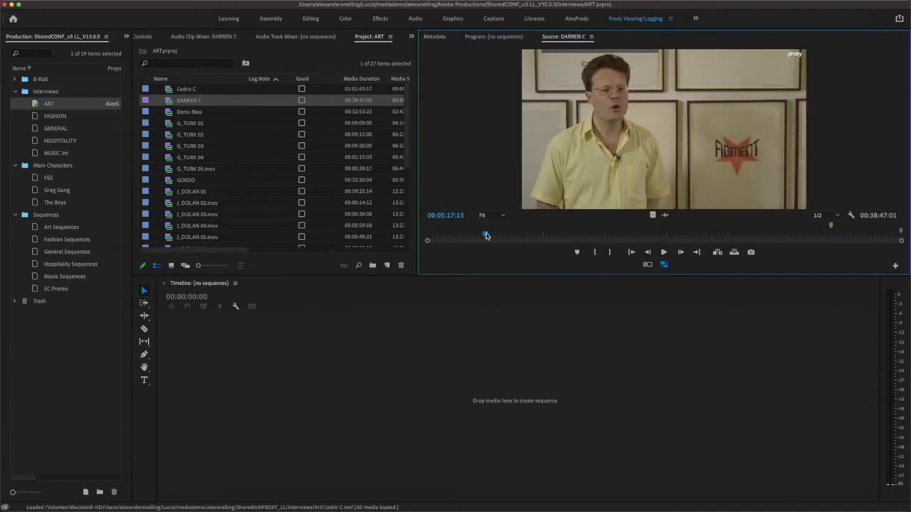
{"action": "double_click", "coordinate": [171, 125]}
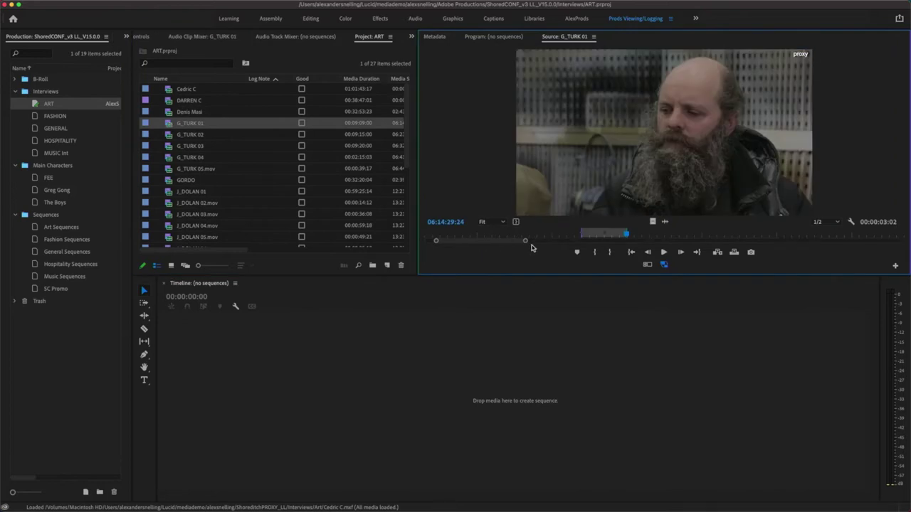
{"action": "left_click", "coordinate": [545, 237]}
{"action": "key", "text": "space"}
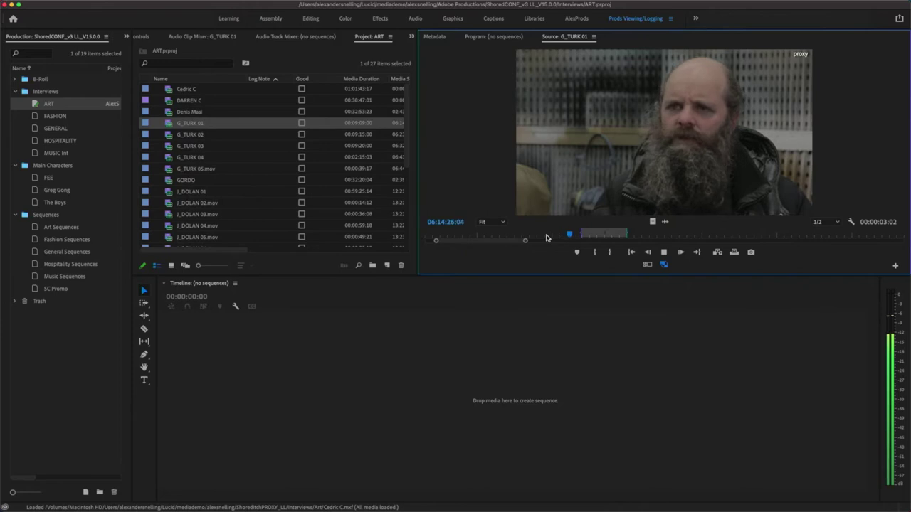
{"action": "key", "text": "space"}
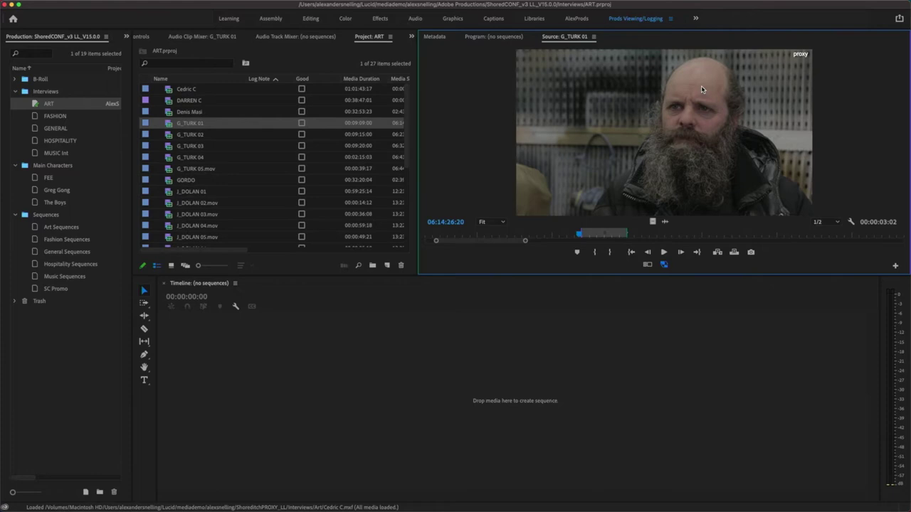
{"action": "left_click", "coordinate": [658, 239]}
{"action": "key", "text": "space"}
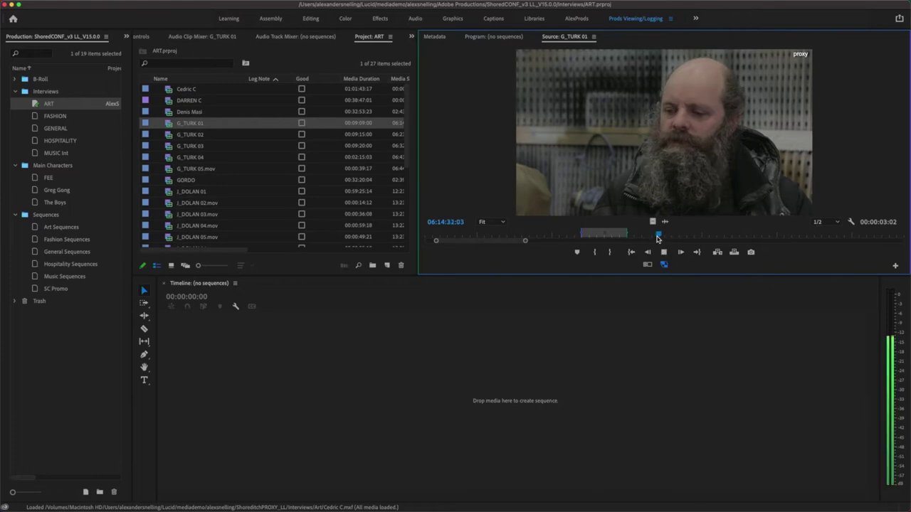
{"action": "key", "text": "space"}
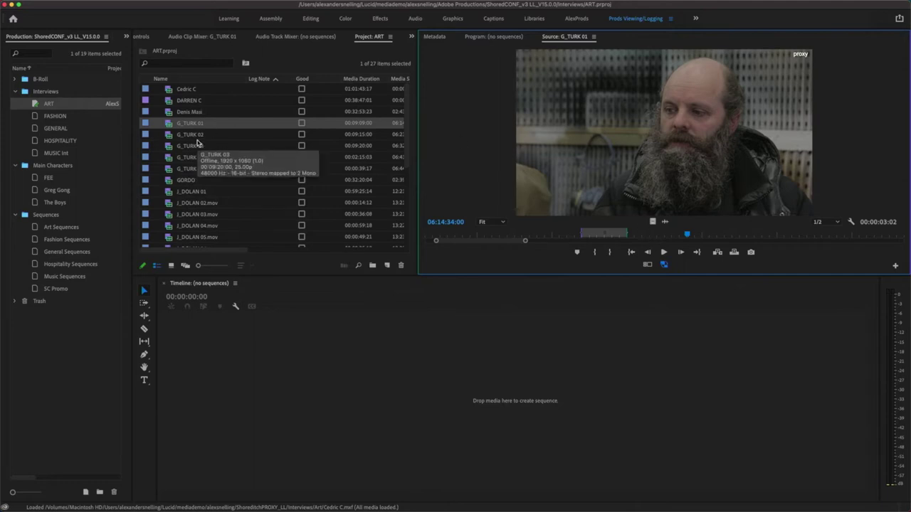
Step: Open the FASHION project alongside ART and briefly play its fourth clip from about a third of the way in
{"action": "double_click", "coordinate": [34, 116]}
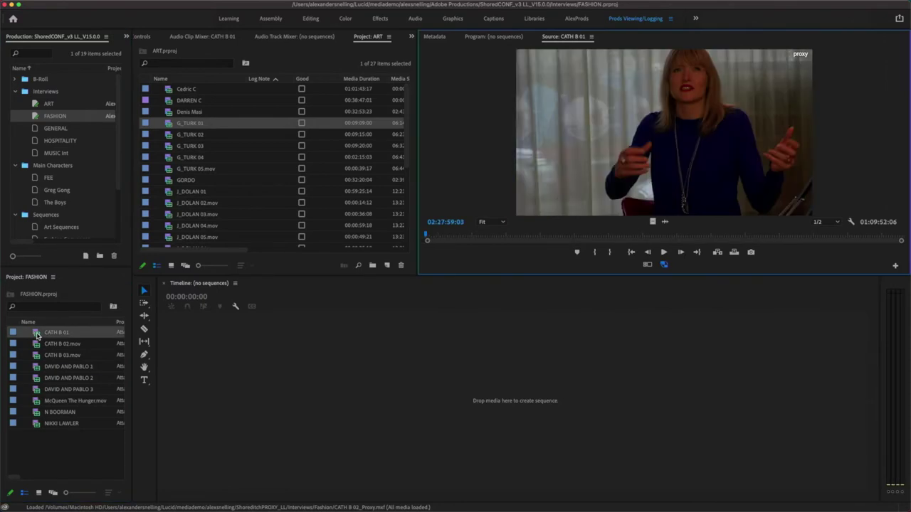
{"action": "left_click", "coordinate": [38, 367]}
{"action": "double_click", "coordinate": [38, 367]}
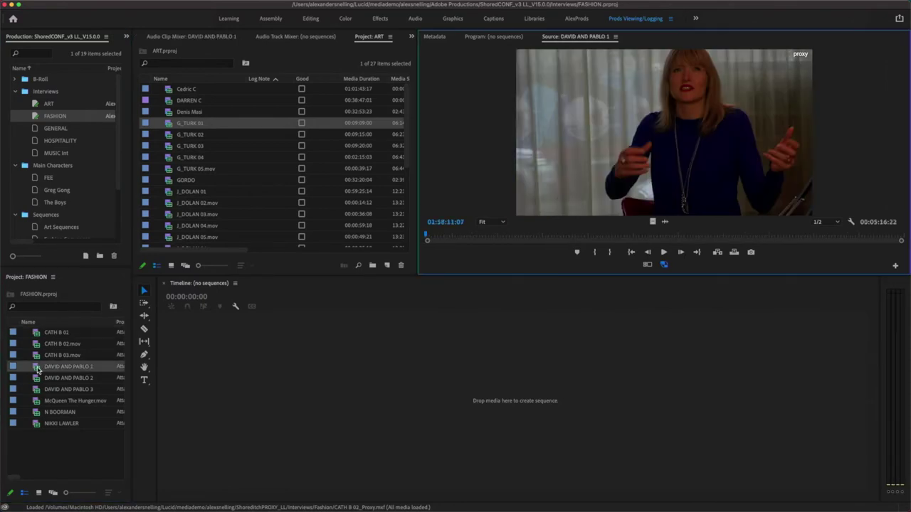
{"action": "left_click", "coordinate": [579, 236]}
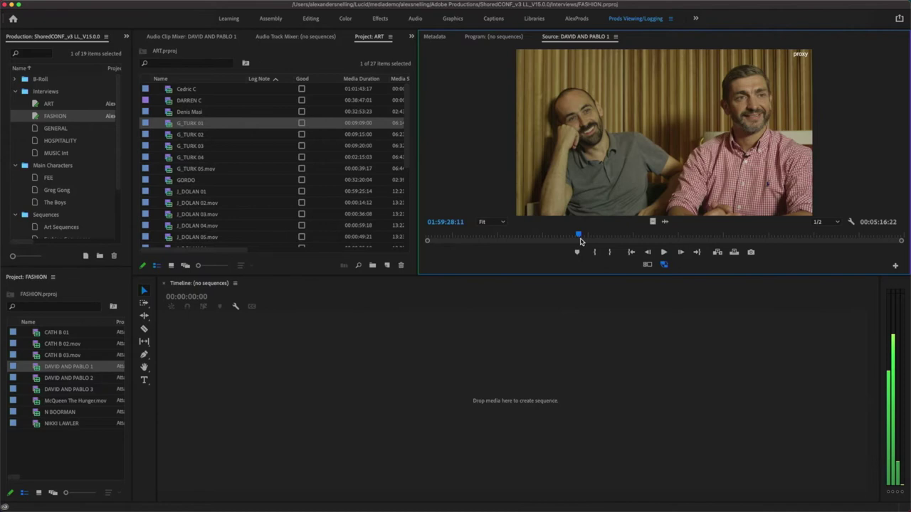
{"action": "key", "text": "space"}
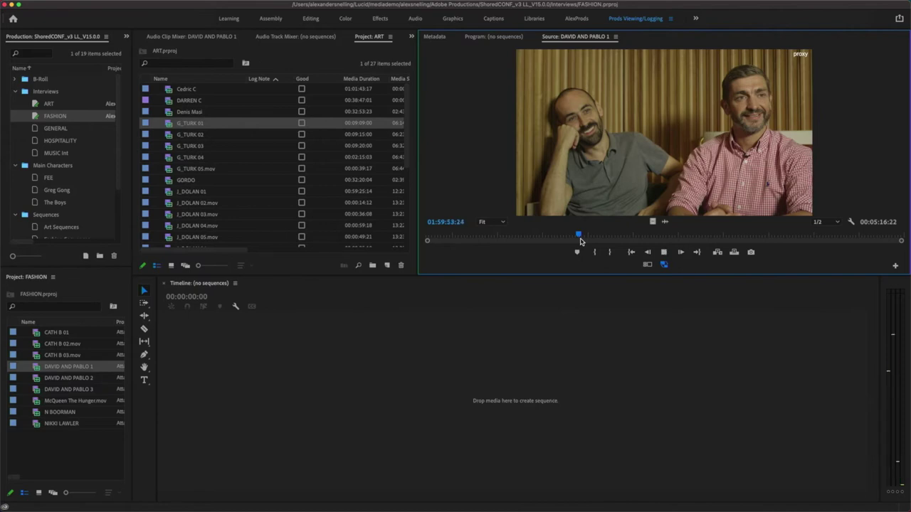
{"action": "key", "text": "space"}
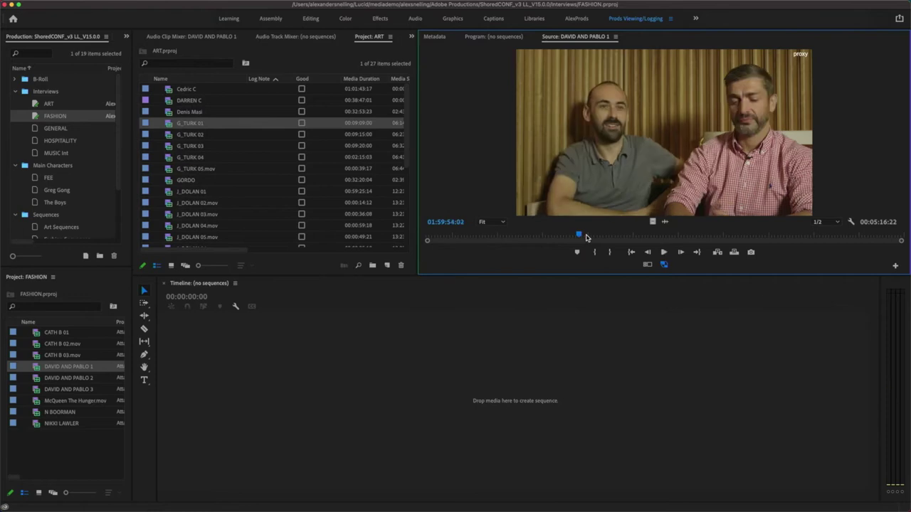
Step: Close the FASHION and ART projects, and open the Art Sequences project with its project panel widened
{"action": "left_click", "coordinate": [34, 118]}
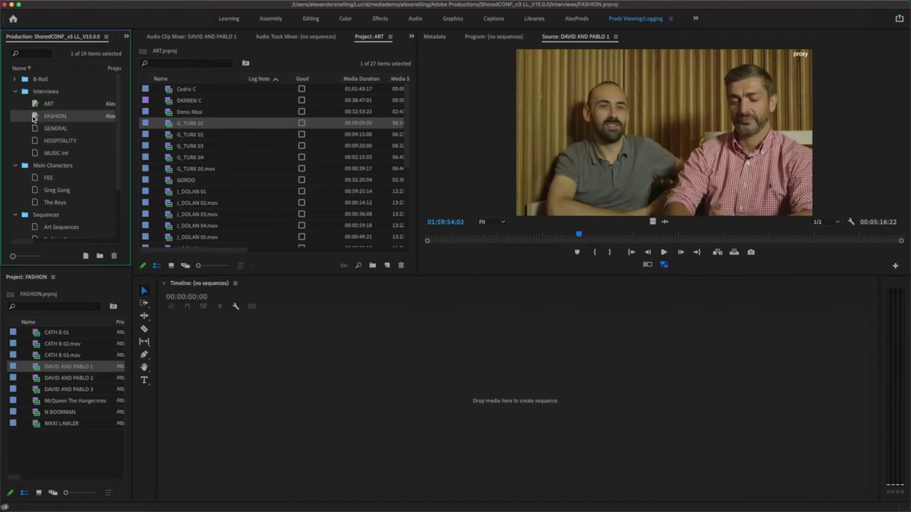
{"action": "left_click", "coordinate": [39, 105]}
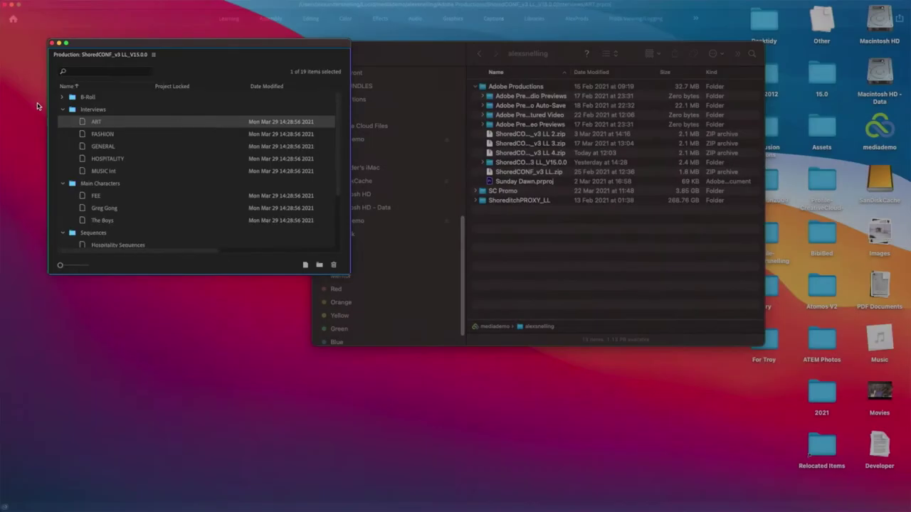
{"action": "scroll", "coordinate": [156, 197], "scroll_direction": "down", "scroll_amount": 3}
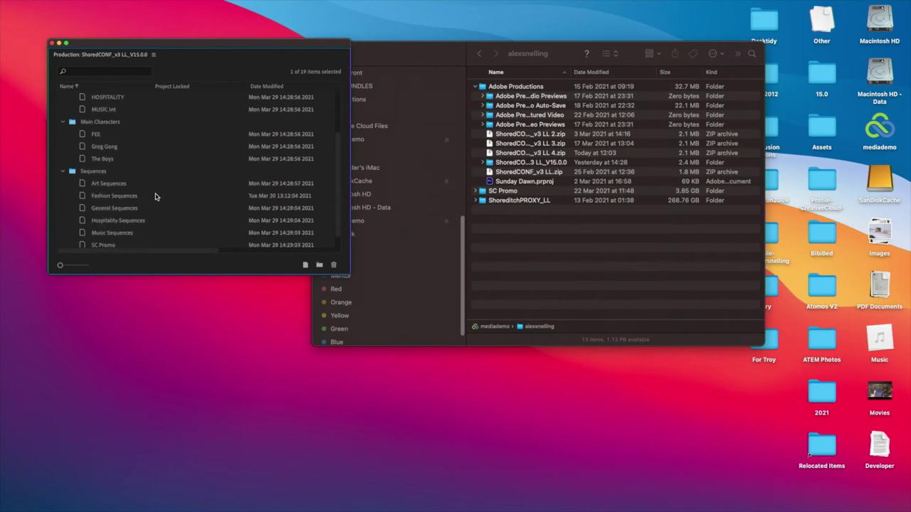
{"action": "double_click", "coordinate": [82, 185]}
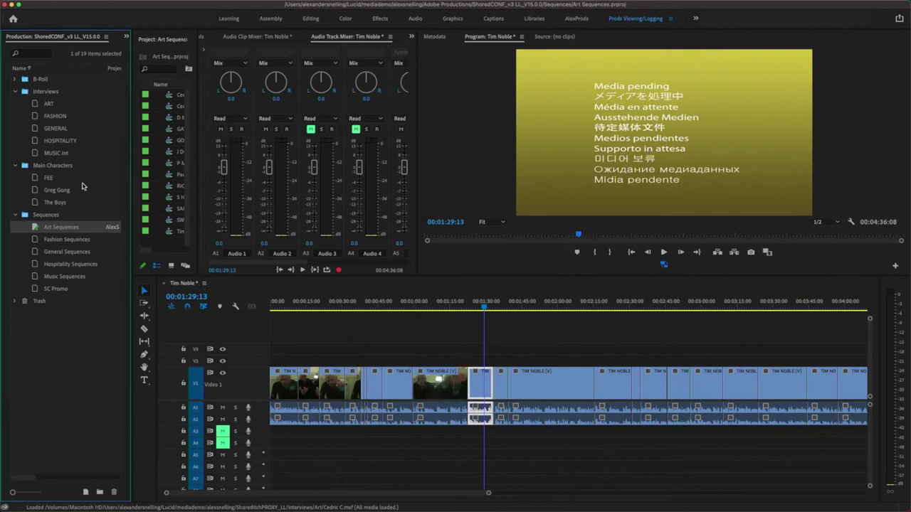
{"action": "left_click_drag", "start_coordinate": [197, 179], "coordinate": [309, 180]}
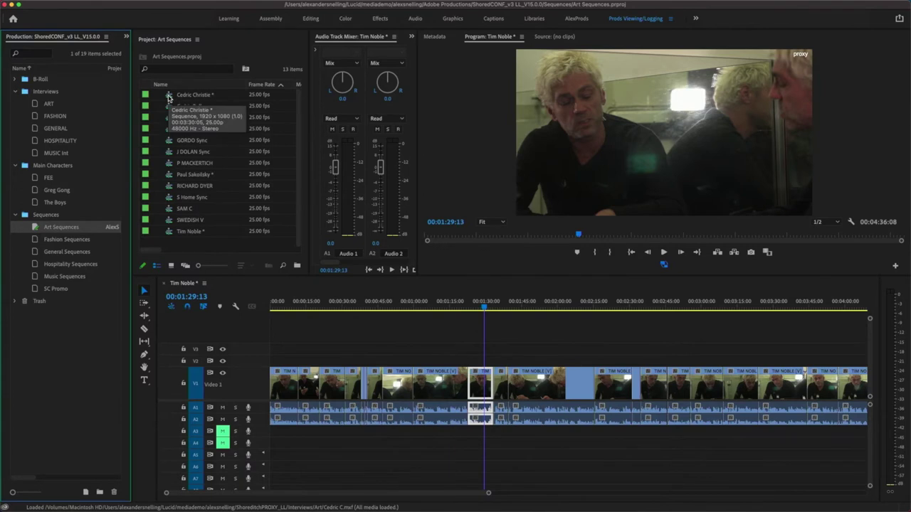
Step: Open the first, third and fourth sequences of Art Sequences in the Timeline, checking earlier points in the first and third
{"action": "double_click", "coordinate": [169, 97]}
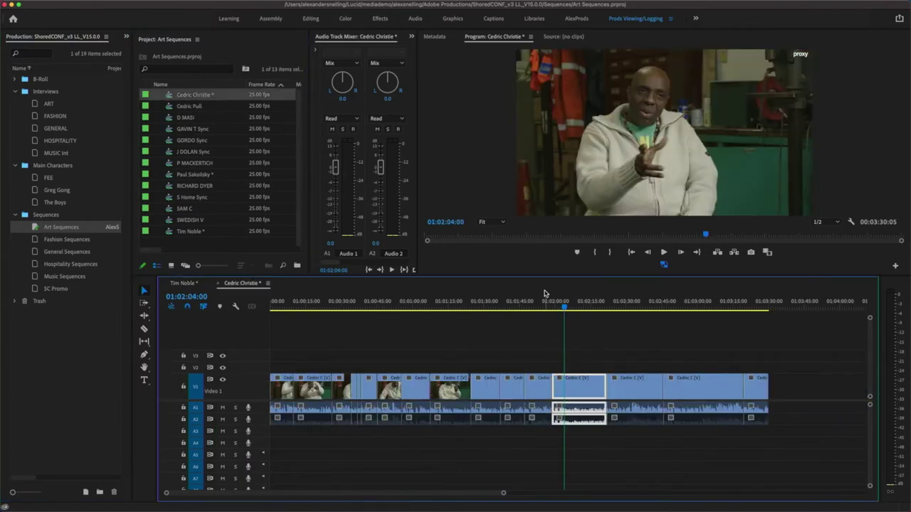
{"action": "left_click_drag", "start_coordinate": [548, 304], "coordinate": [281, 314]}
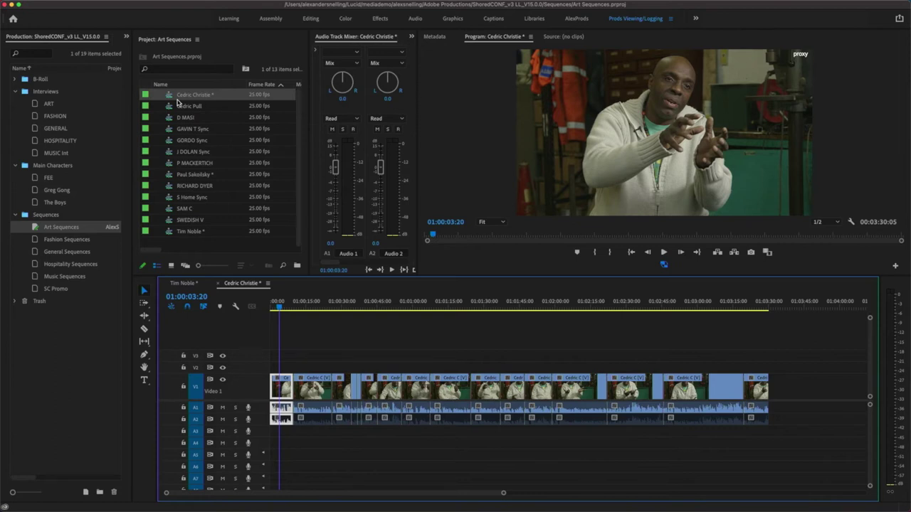
{"action": "left_click", "coordinate": [170, 108]}
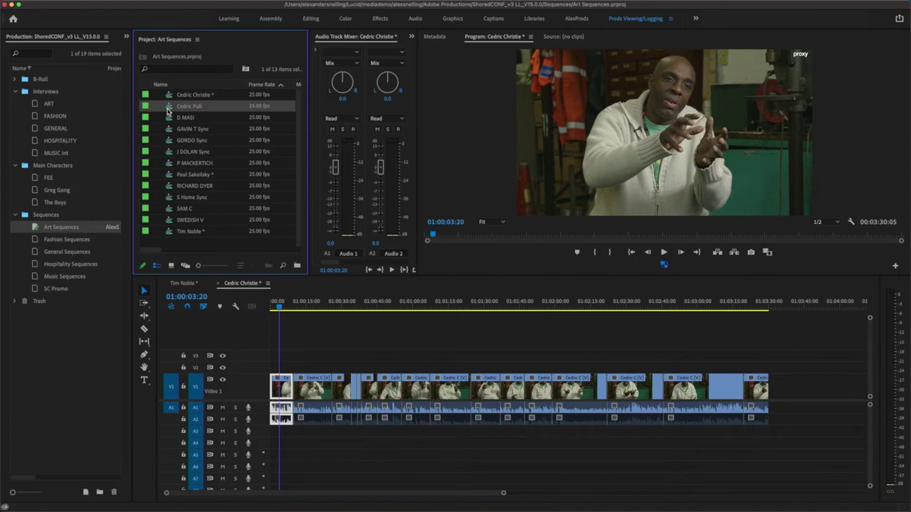
{"action": "double_click", "coordinate": [170, 119]}
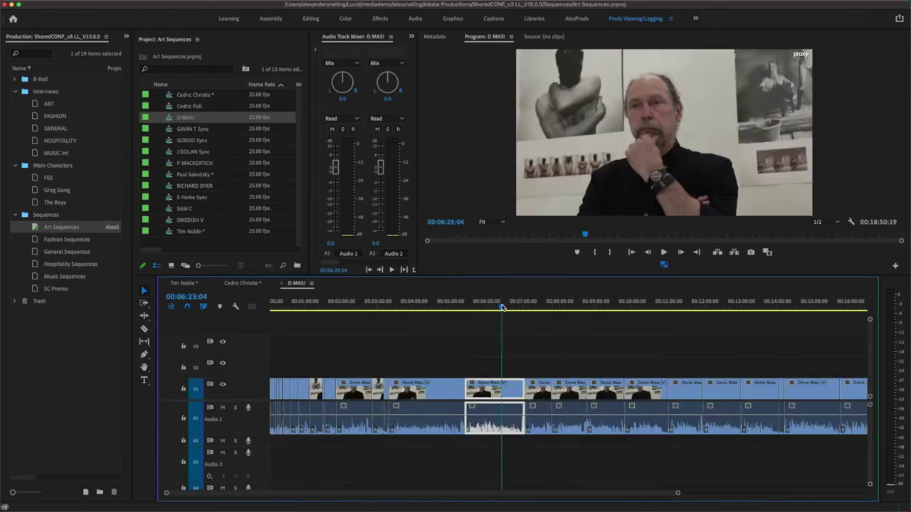
{"action": "left_click", "coordinate": [347, 321]}
{"action": "left_click", "coordinate": [411, 314]}
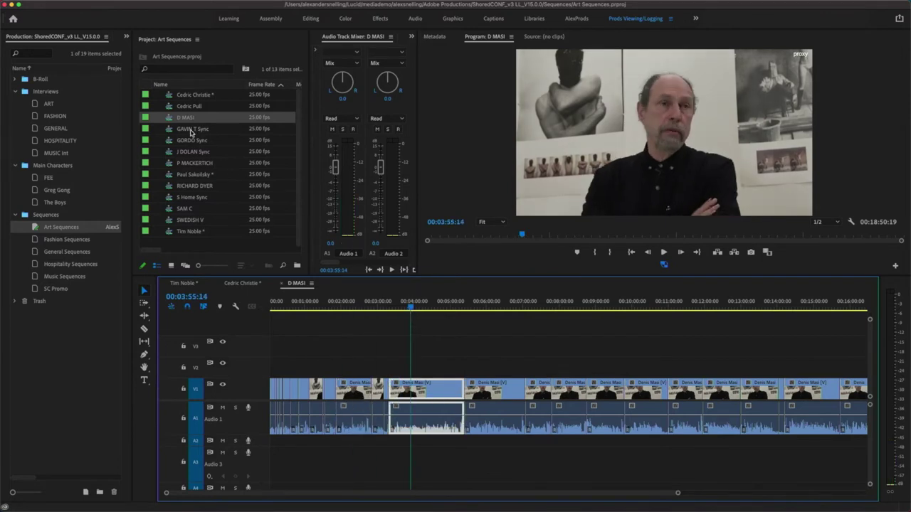
{"action": "double_click", "coordinate": [171, 129]}
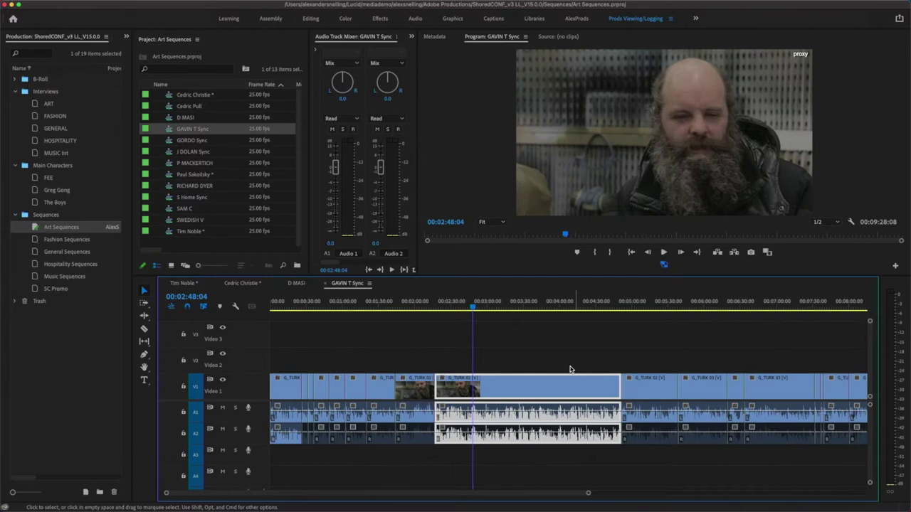
Step: Play the fourth sequence briefly from about 00:01:10:21 and select the Art Sequences project in the production
{"action": "left_click_drag", "start_coordinate": [519, 307], "coordinate": [362, 306]}
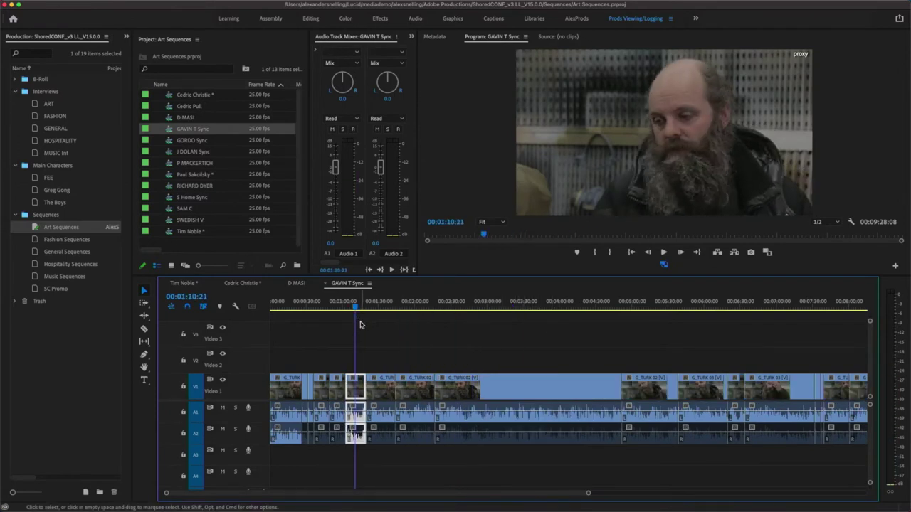
{"action": "key", "text": "space"}
{"action": "key", "text": "space"}
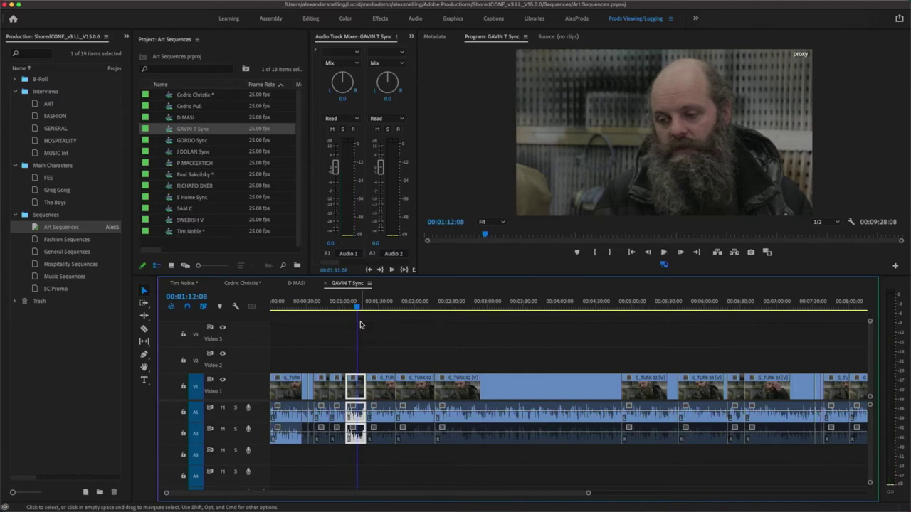
{"action": "left_click", "coordinate": [35, 228]}
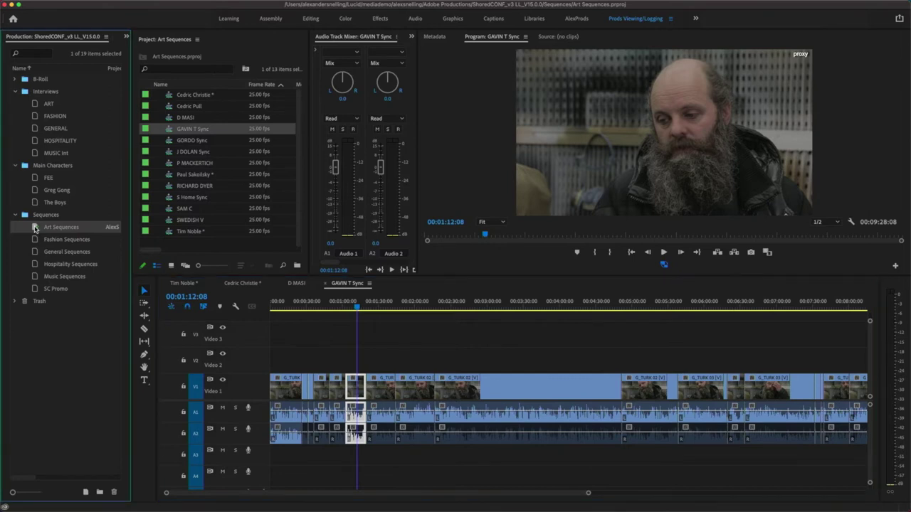
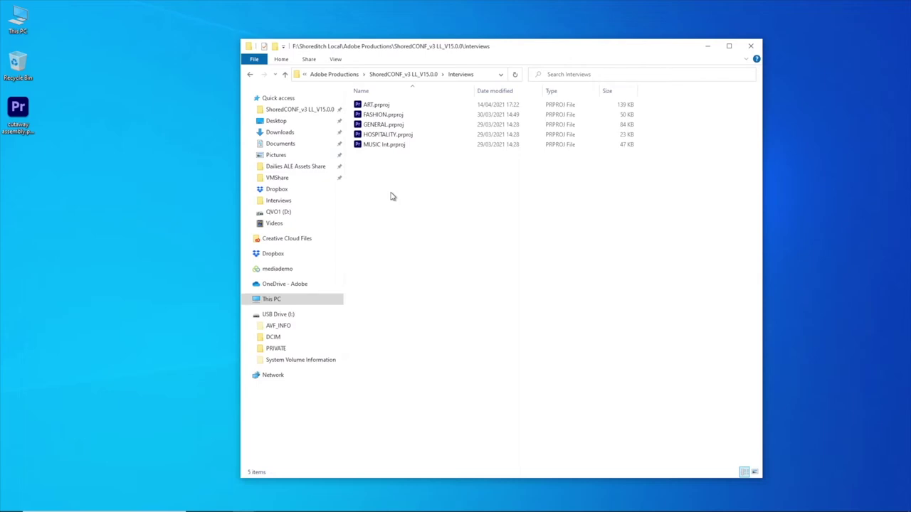
Step: Switch to File Explorer on the Windows computer, open FASHION.prproj from the Interviews folder, and dismiss the missing-media relinking
{"action": "double_click", "coordinate": [372, 117]}
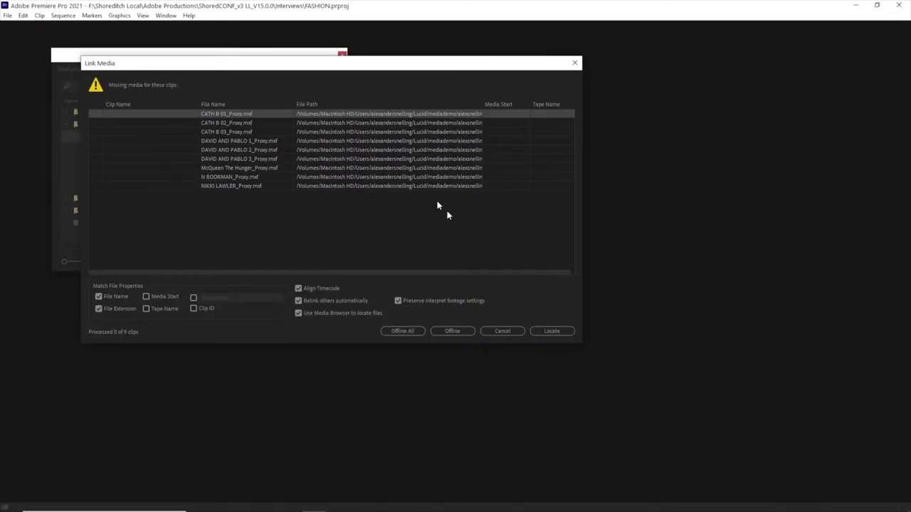
{"action": "left_click", "coordinate": [566, 333]}
{"action": "left_click", "coordinate": [505, 331]}
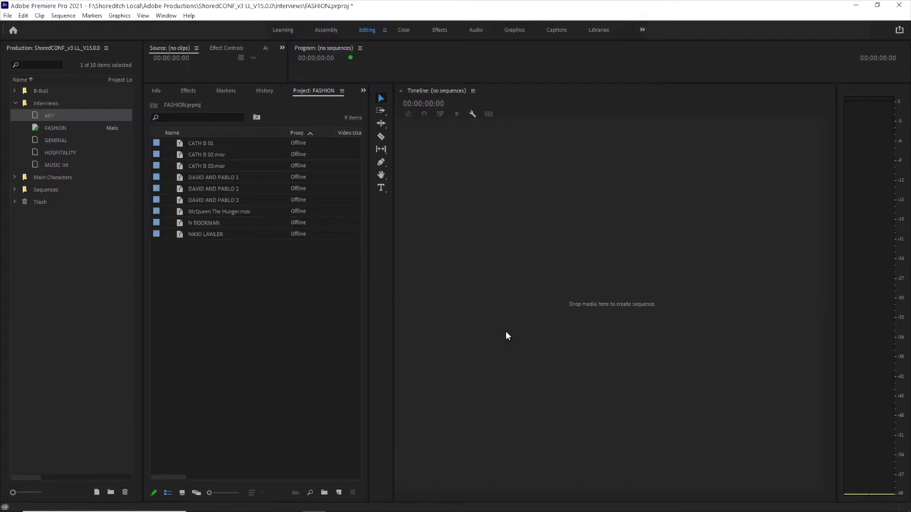
Step: Open the ART project from the production's Interviews folder alongside FASHION
{"action": "left_click", "coordinate": [303, 296]}
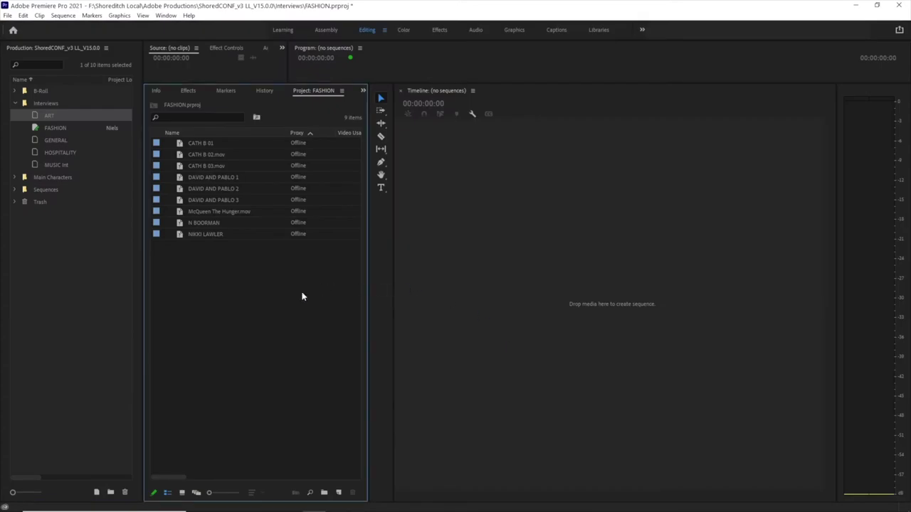
{"action": "double_click", "coordinate": [36, 115]}
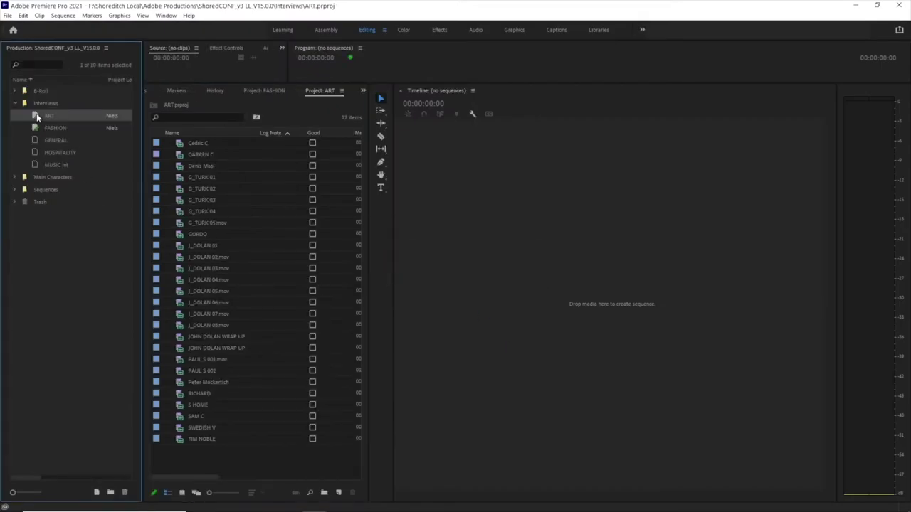
{"action": "left_click", "coordinate": [237, 467]}
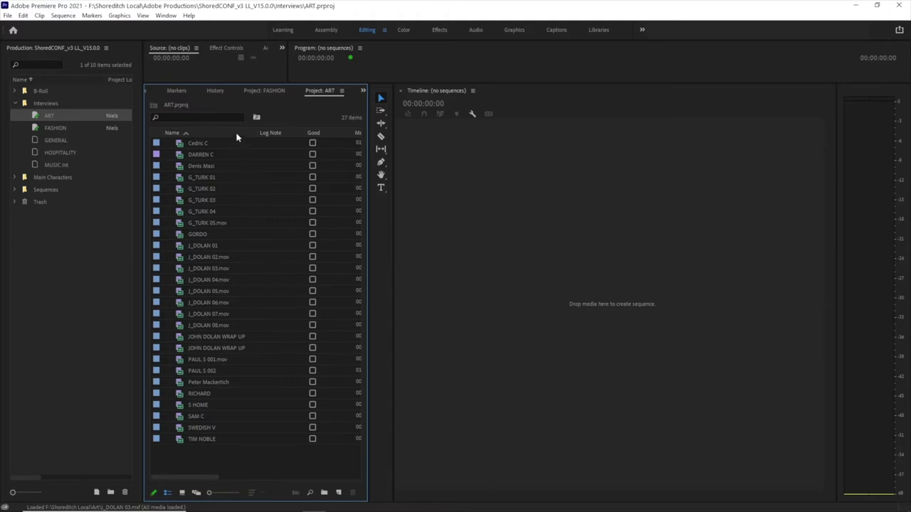
Step: Import the cutaways sequence from cutaway assembly.prproj on the Desktop into ART, using Import Selected Sequences
{"action": "right_click", "coordinate": [251, 449]}
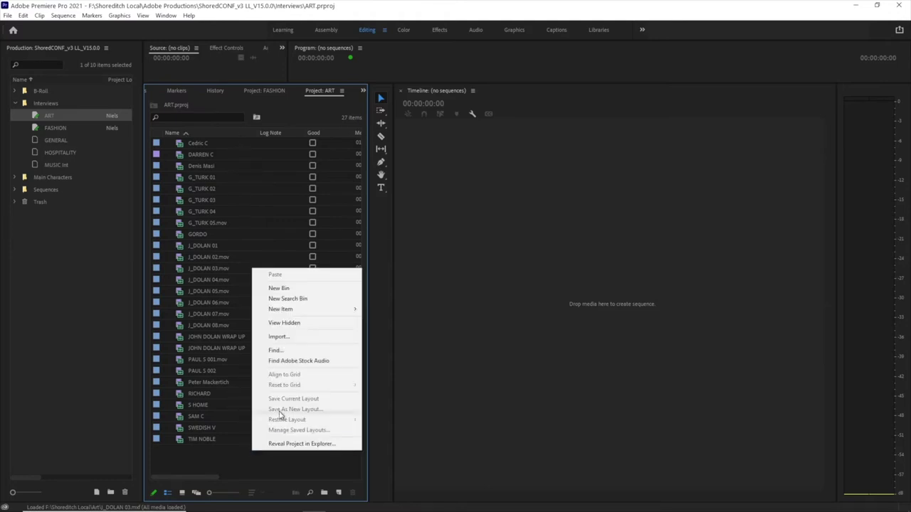
{"action": "left_click", "coordinate": [291, 339]}
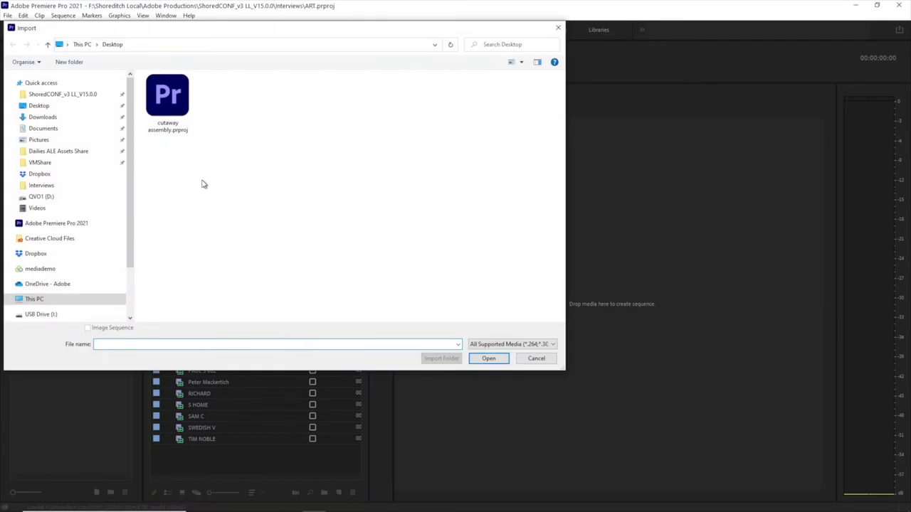
{"action": "left_click", "coordinate": [175, 104]}
{"action": "left_click", "coordinate": [488, 358]}
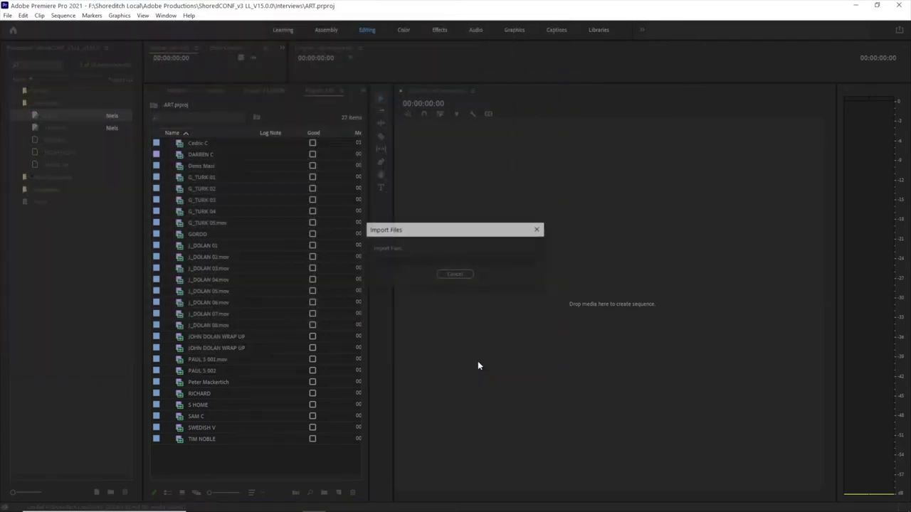
{"action": "left_click", "coordinate": [546, 332]}
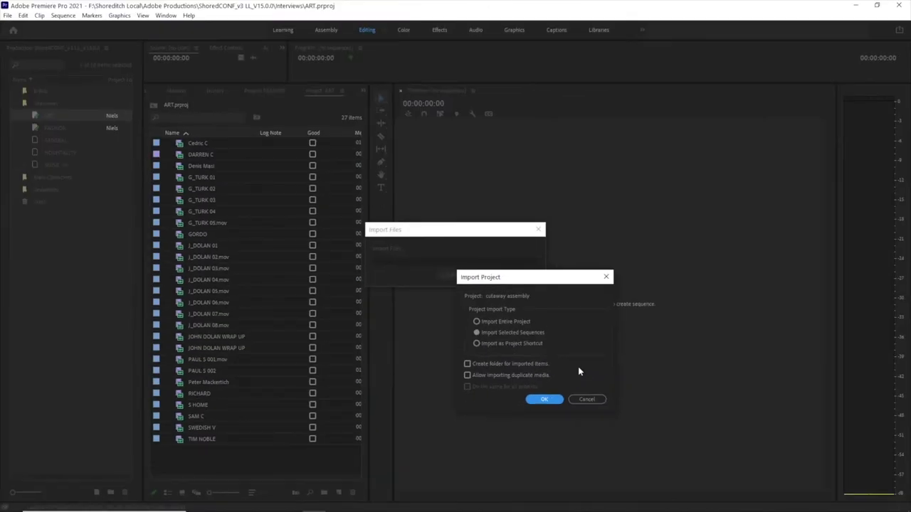
{"action": "left_click", "coordinate": [544, 399]}
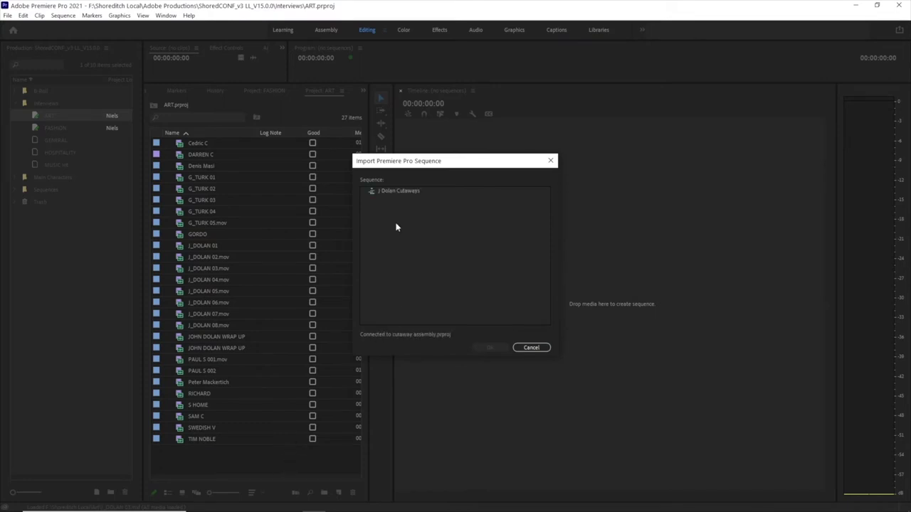
{"action": "left_click", "coordinate": [407, 191]}
{"action": "left_click", "coordinate": [490, 348]}
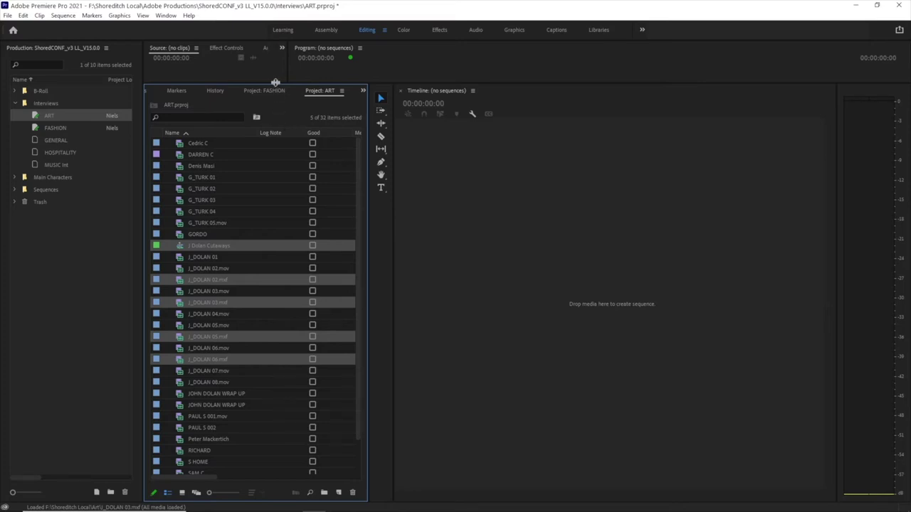
Step: Enlarge the monitor area above the ART project and delete the selected imported items
{"action": "left_click_drag", "start_coordinate": [276, 83], "coordinate": [291, 244]}
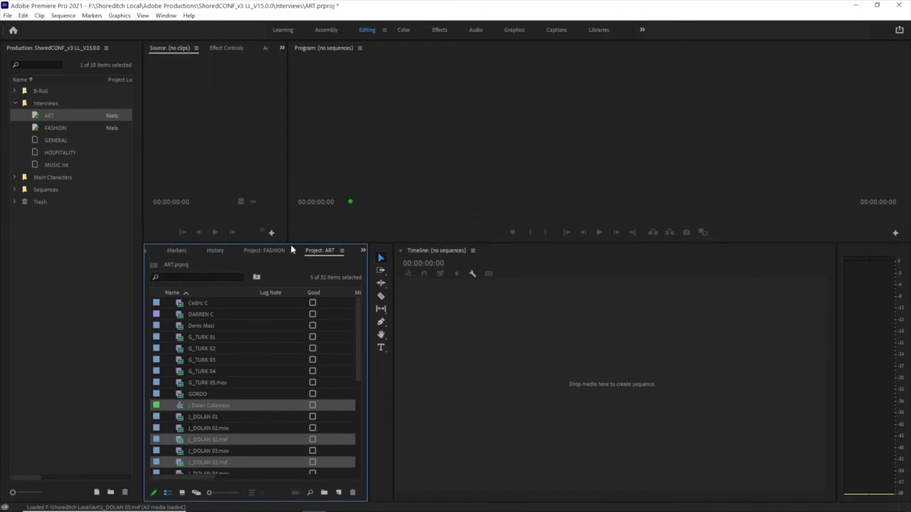
{"action": "key", "text": "Delete"}
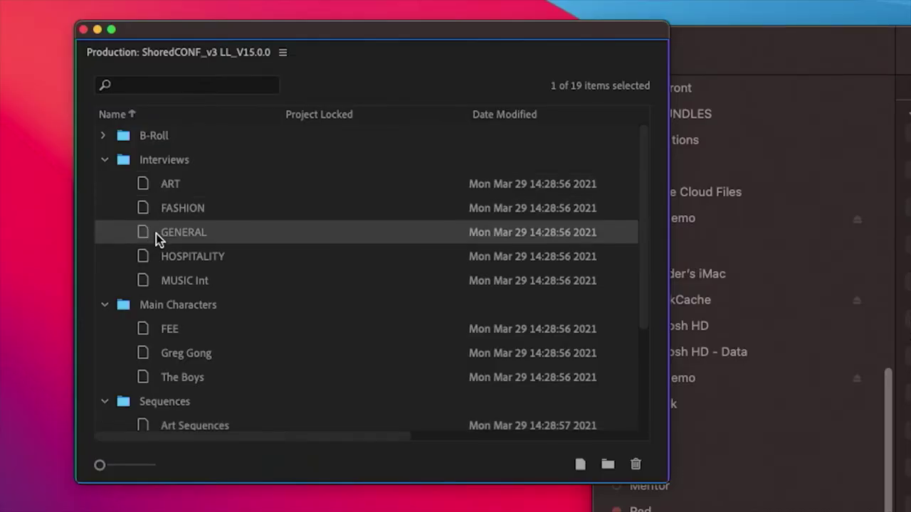
Step: Examine the Interviews folder of the production on the Mac, selecting its ART, FASHION and GENERAL projects in turn
{"action": "left_click", "coordinate": [125, 161]}
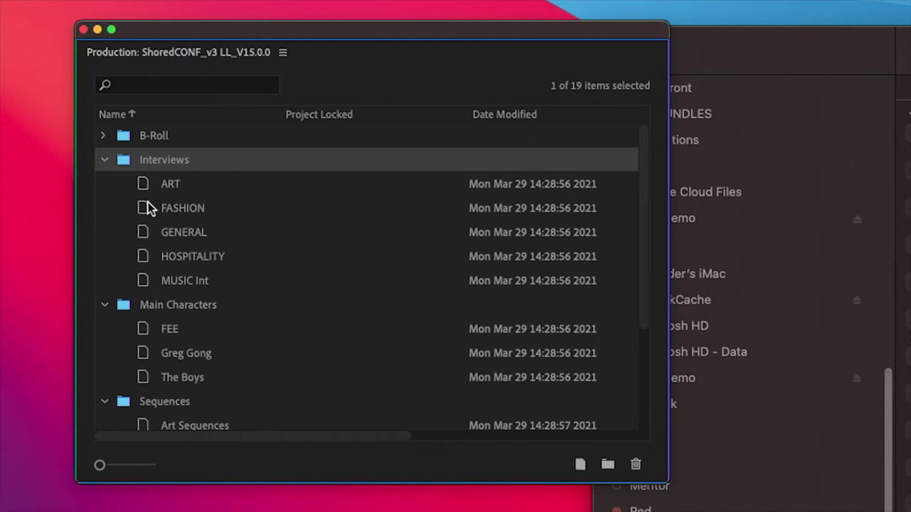
{"action": "left_click", "coordinate": [141, 186]}
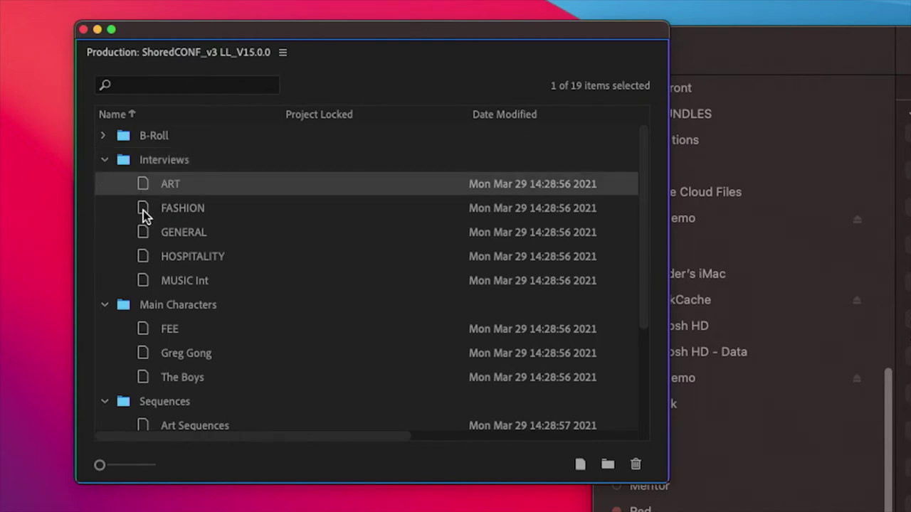
{"action": "left_click", "coordinate": [143, 211]}
{"action": "left_click", "coordinate": [145, 234]}
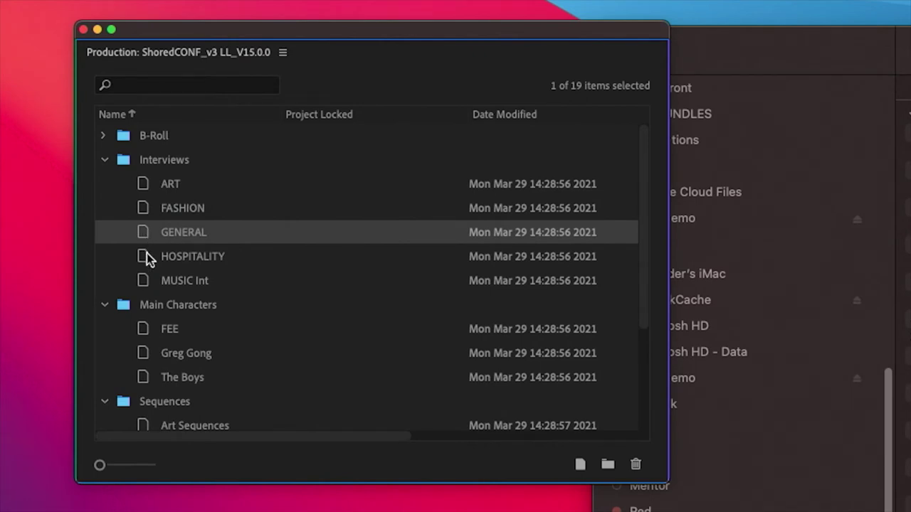
Step: Open the ART project, review its clips maximized as thumbnails and as a detailed list, and restore the compact list in the normal layout
{"action": "double_click", "coordinate": [144, 188]}
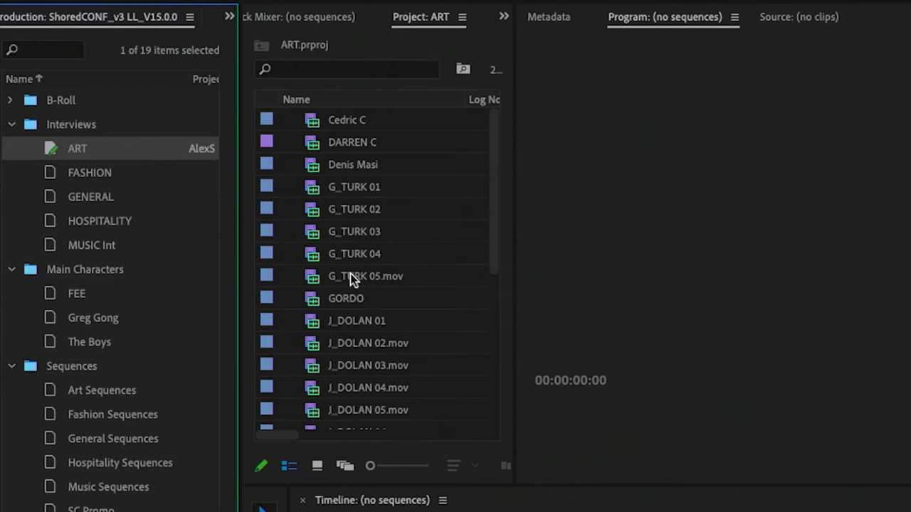
{"action": "left_click", "coordinate": [441, 207]}
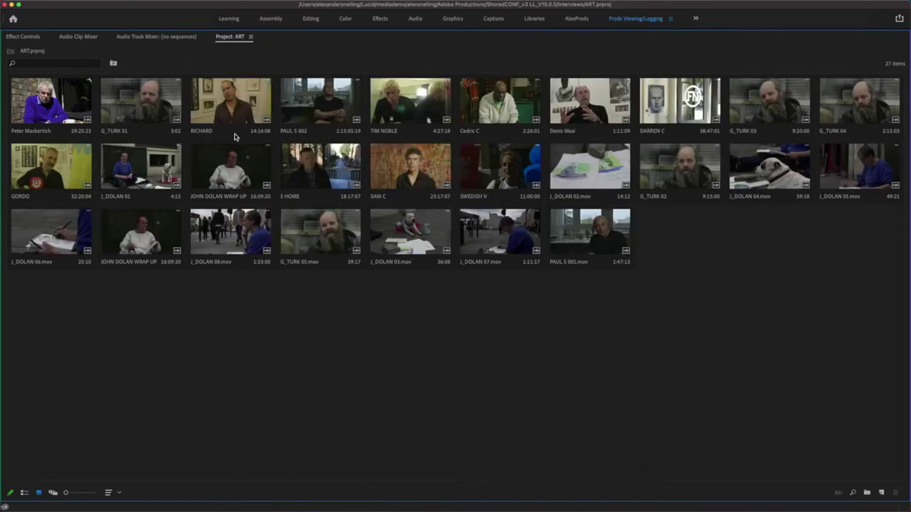
{"action": "key", "text": "super+Page_Up"}
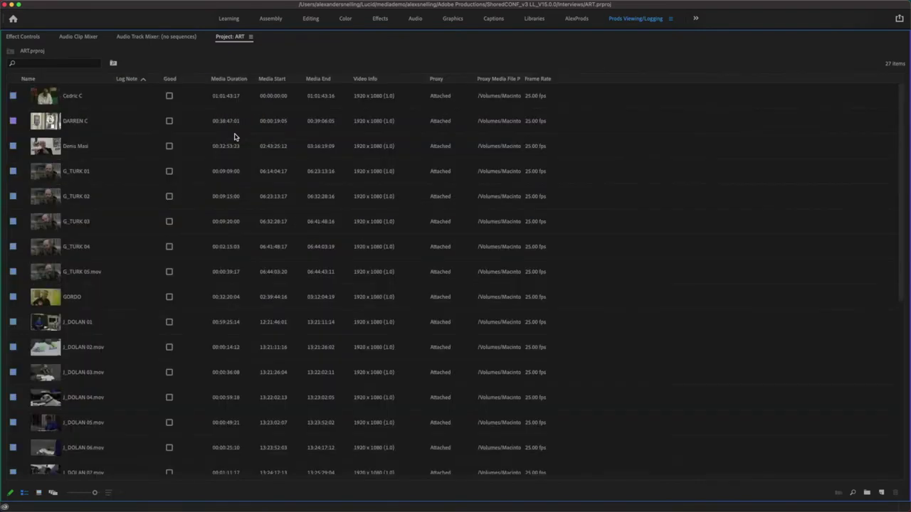
{"action": "key", "text": "grave"}
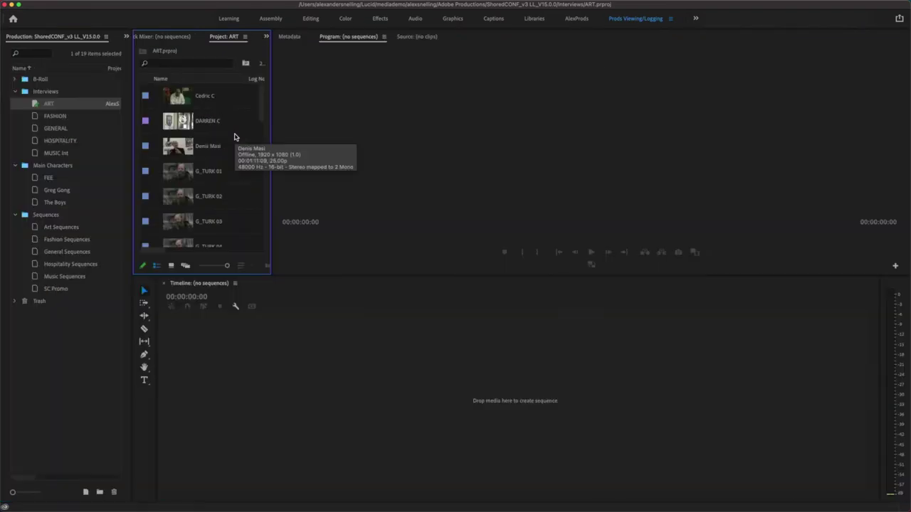
{"action": "key", "text": "minus"}
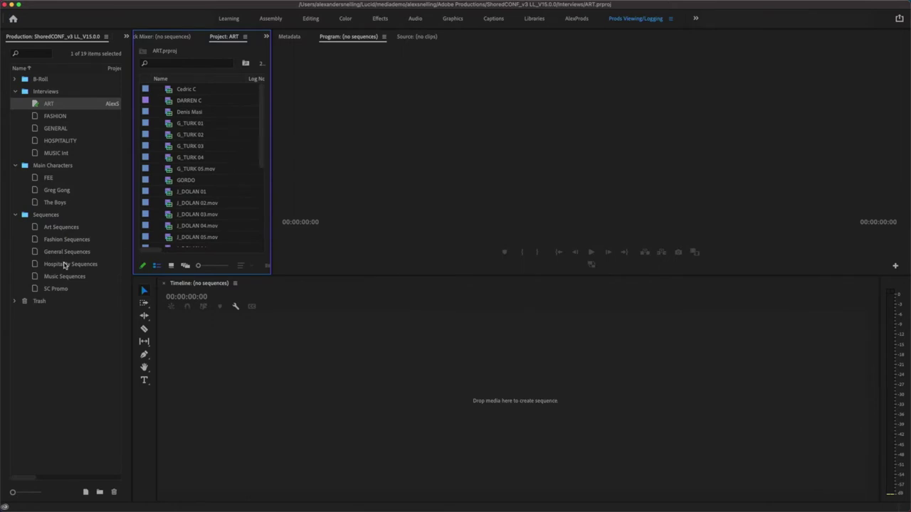
Step: Open the SC Promo project below the production list with its SizzleReel sequence in the Timeline, and select that sequence
{"action": "double_click", "coordinate": [35, 292]}
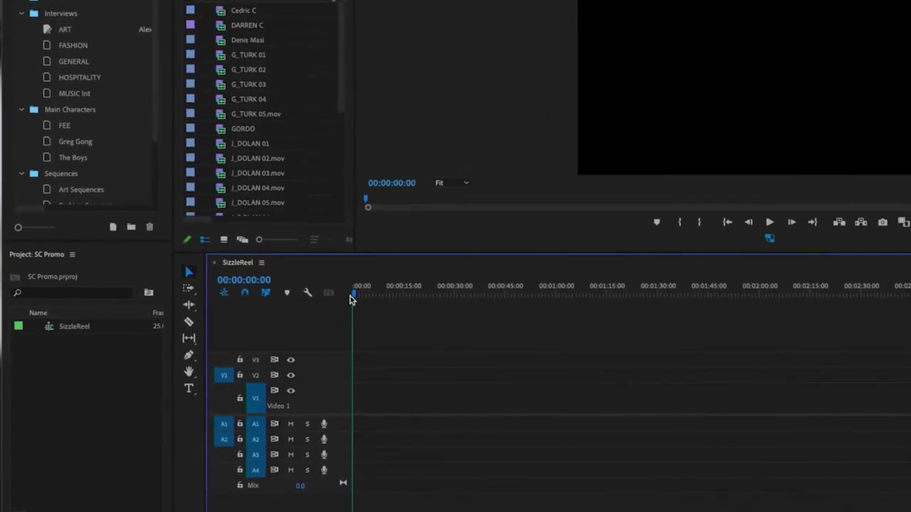
{"action": "left_click", "coordinate": [69, 322]}
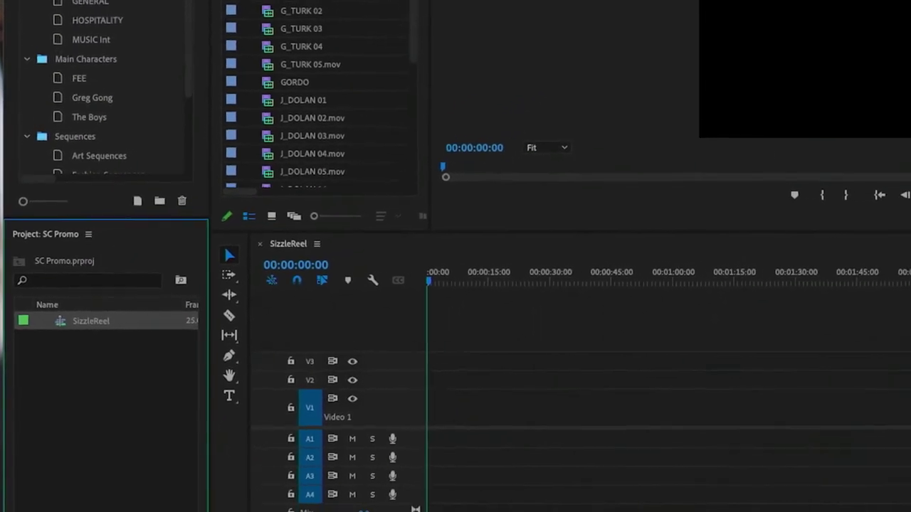
Step: Mark a 00:00:02:11 range near the start of the first ART clip and add it to the beginning of SizzleReel
{"action": "double_click", "coordinate": [235, 19]}
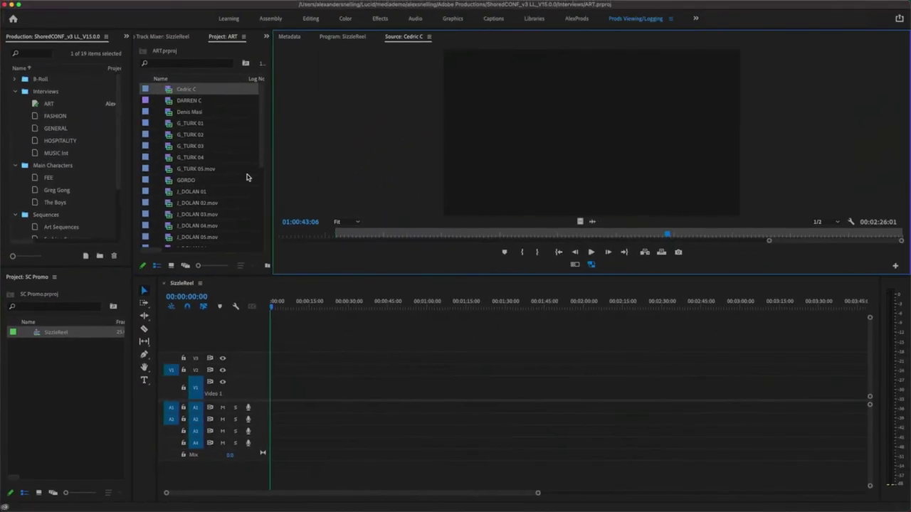
{"action": "left_click", "coordinate": [344, 235]}
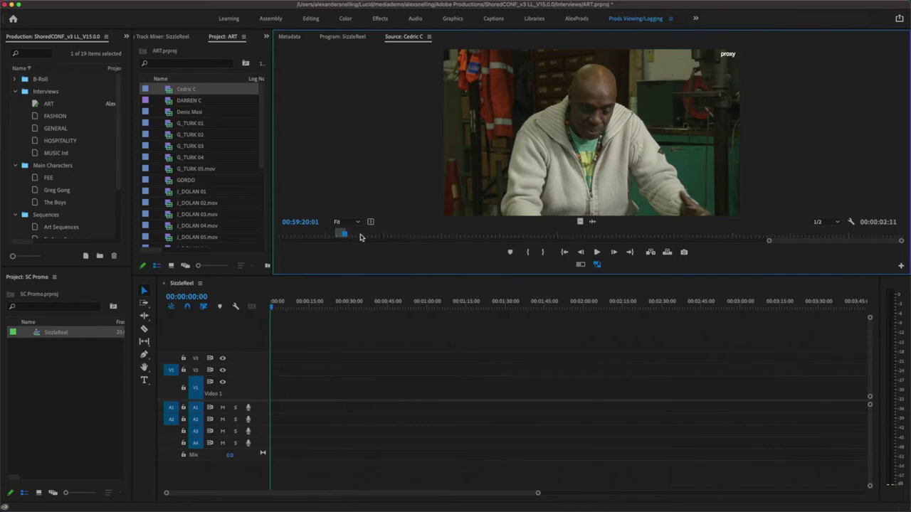
{"action": "key", "text": "period"}
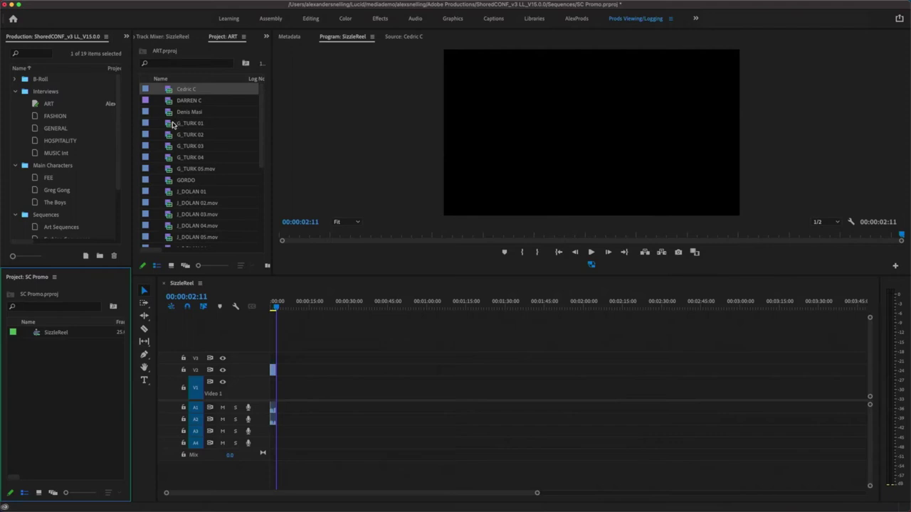
Step: Open the FASHION project, mark a short range of its first clip from 02:46:02:08, and append it to SizzleReel on V2
{"action": "double_click", "coordinate": [35, 118]}
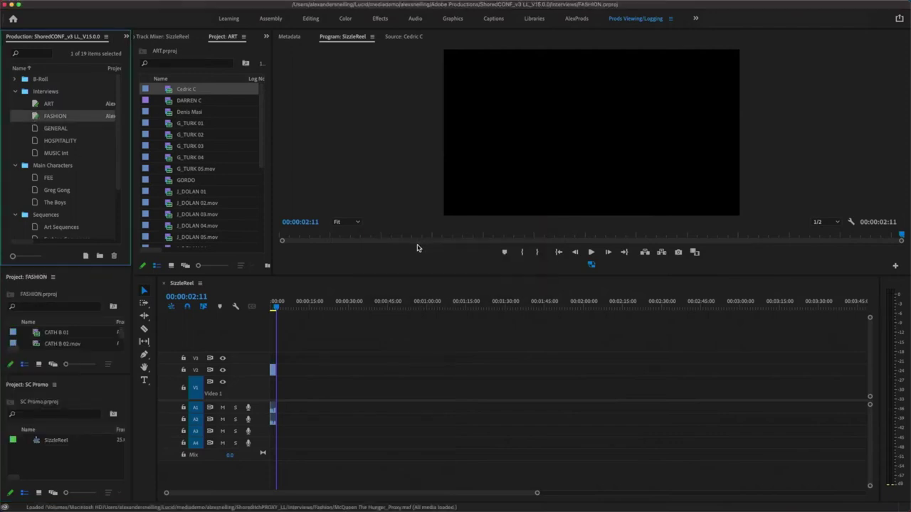
{"action": "double_click", "coordinate": [37, 333]}
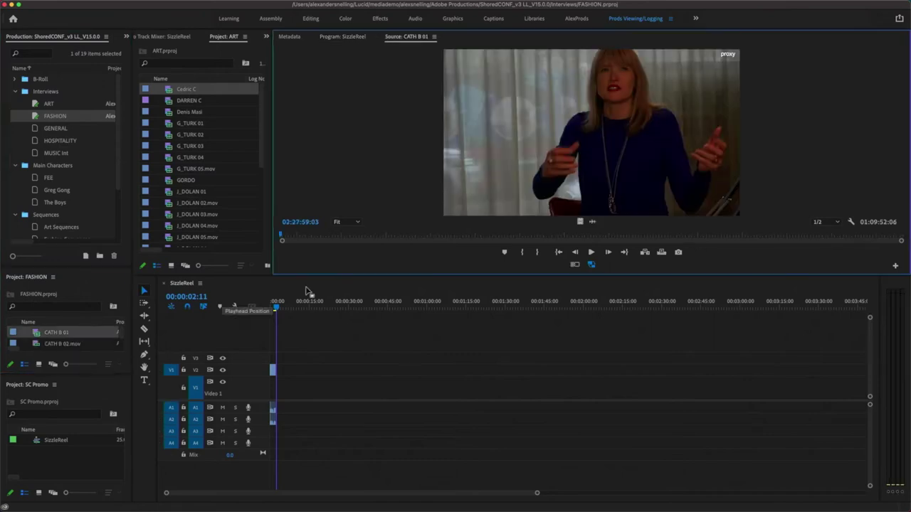
{"action": "left_click", "coordinate": [435, 236]}
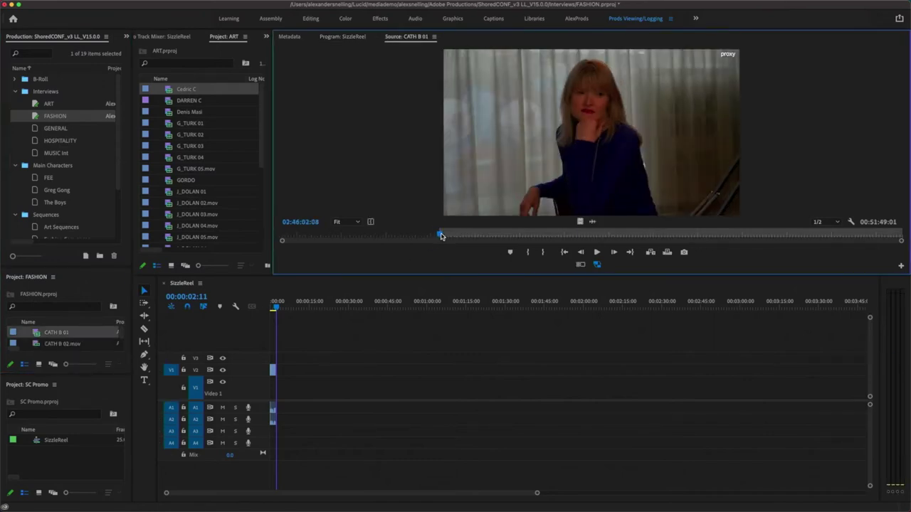
{"action": "left_click", "coordinate": [597, 264]}
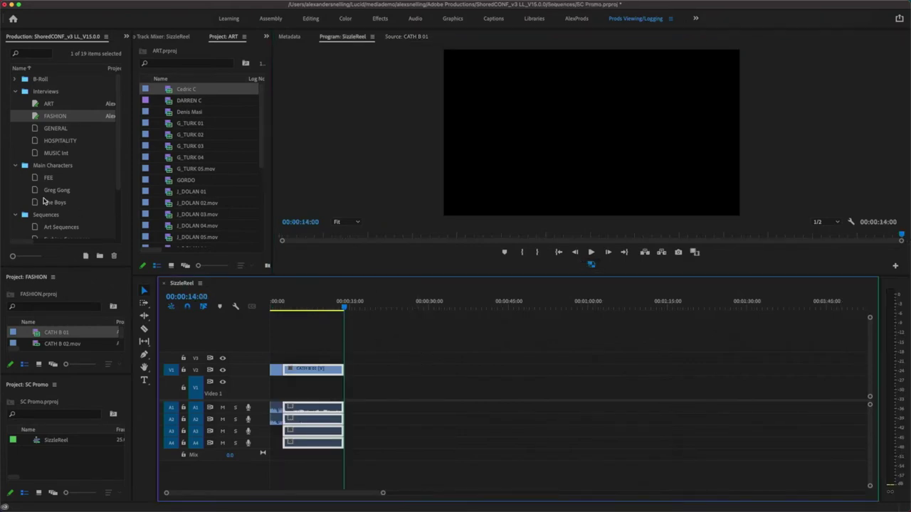
Step: Open The Boys project, mark its first clip from 04:36:48:19 to 04:36:49:04, and append the range to SizzleReel
{"action": "double_click", "coordinate": [37, 204]}
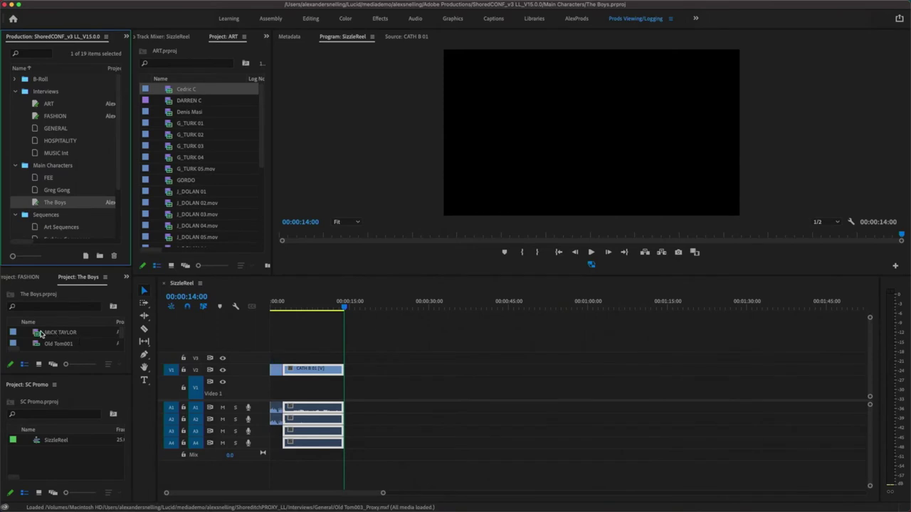
{"action": "double_click", "coordinate": [38, 334]}
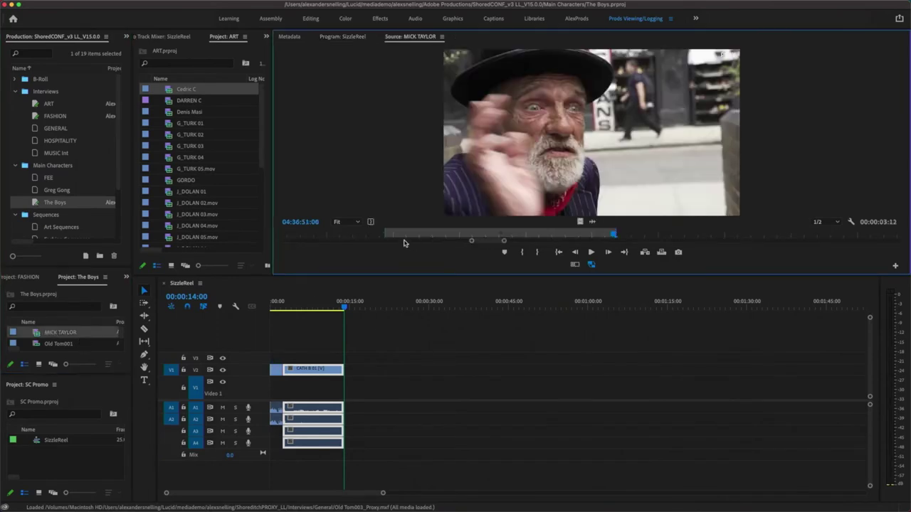
{"action": "left_click", "coordinate": [445, 238]}
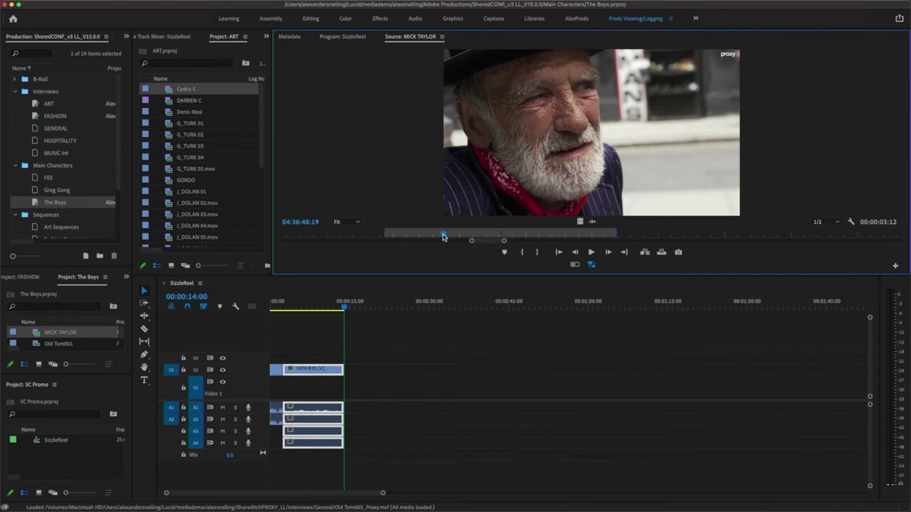
{"action": "left_click", "coordinate": [471, 236]}
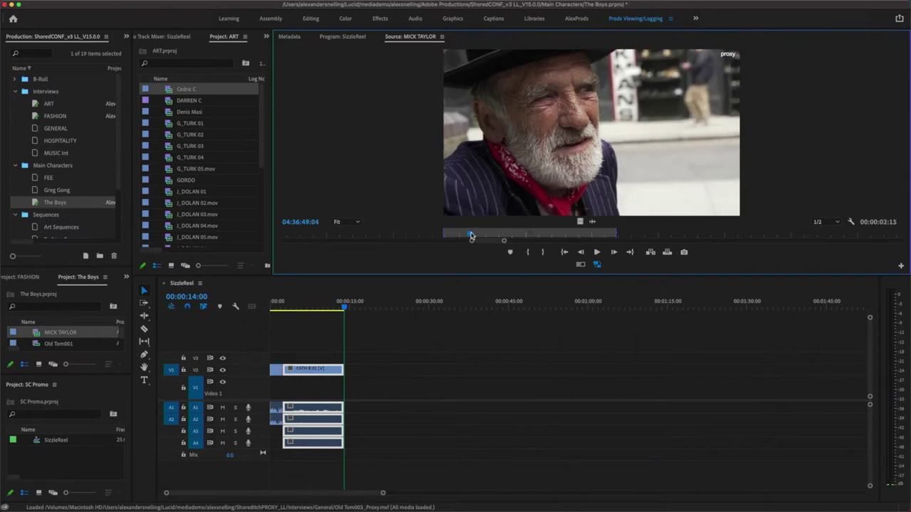
{"action": "key", "text": "o"}
{"action": "key", "text": "period"}
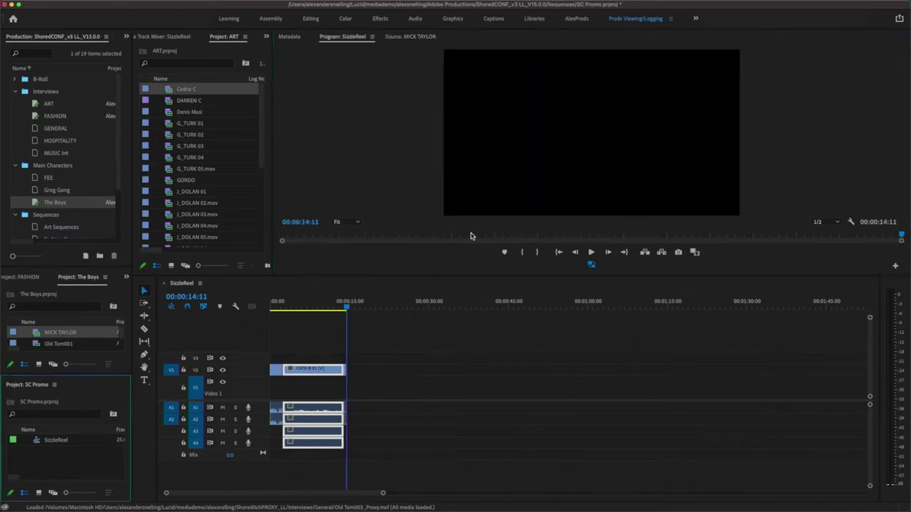
Step: Extend the last SizzleReel clip so it ends at 00:00:23:21, and enlarge the V2 track enough to show thumbnails
{"action": "left_click", "coordinate": [347, 369]}
{"action": "left_click_drag", "start_coordinate": [348, 369], "coordinate": [396, 368]}
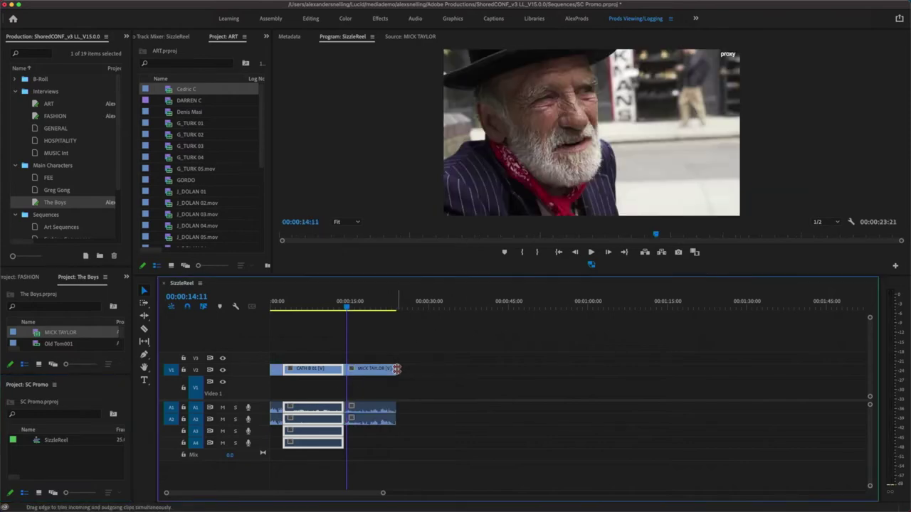
{"action": "left_click_drag", "start_coordinate": [234, 364], "coordinate": [233, 355]}
Step: Ripple-extend the end of the first SizzleReel clip until the sequence lasts 00:00:31:05, and scrub through the three clips to 00:00:25:02
{"action": "key", "text": "Up"}
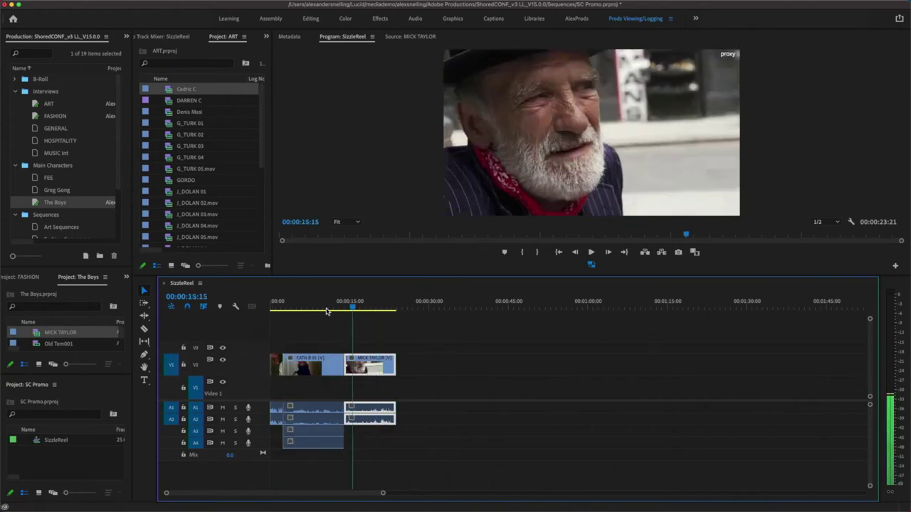
{"action": "key", "text": "Up"}
{"action": "left_click_drag", "start_coordinate": [281, 366], "coordinate": [317, 365]}
{"action": "left_click_drag", "start_coordinate": [295, 306], "coordinate": [403, 316]}
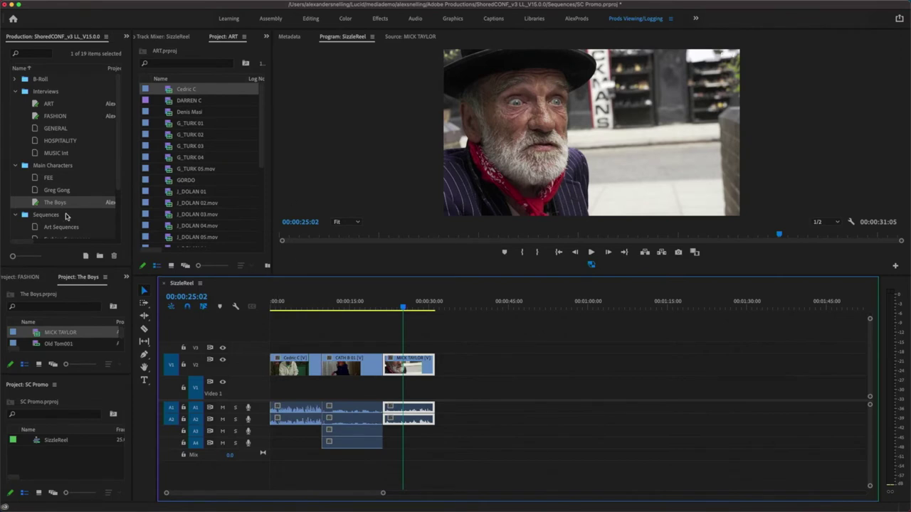
Step: Close the ART, FASHION and The Boys projects, saving their changes and leaving SC Promo open
{"action": "left_click", "coordinate": [35, 204]}
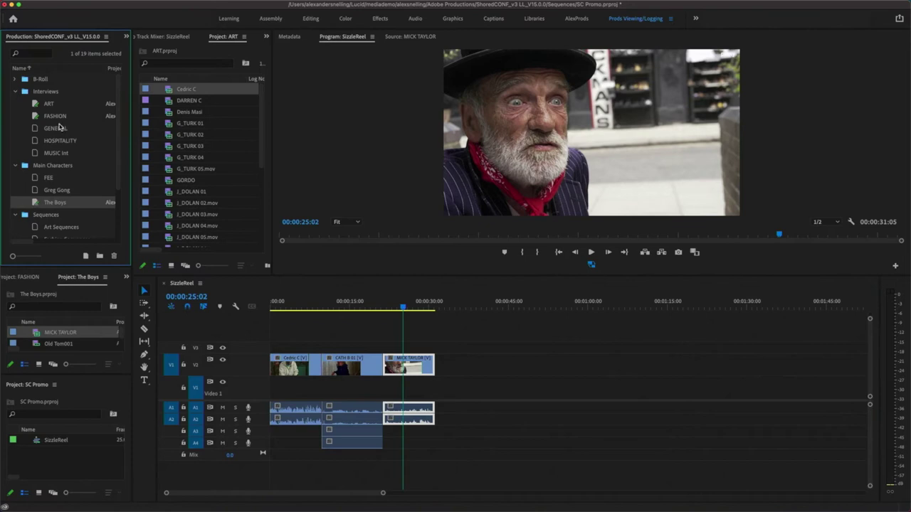
{"action": "left_click", "coordinate": [45, 119]}
{"action": "left_click", "coordinate": [42, 104]}
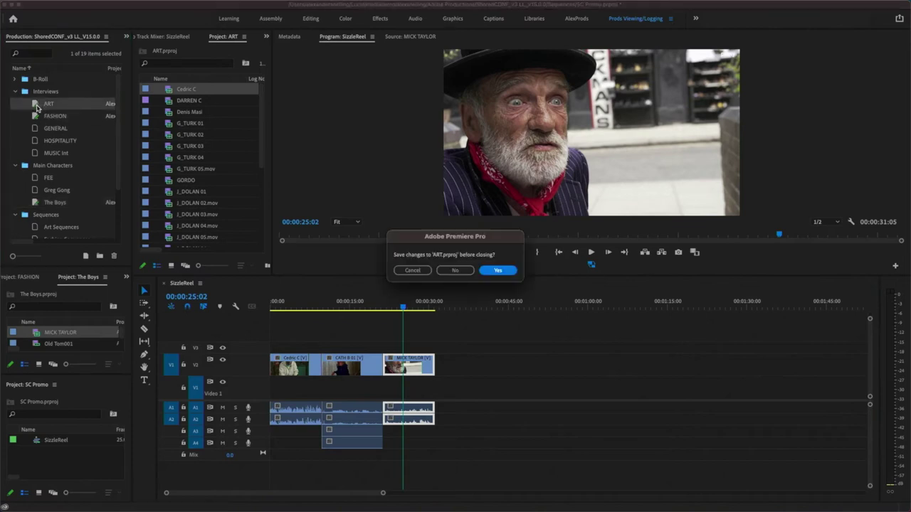
{"action": "left_click", "coordinate": [488, 272]}
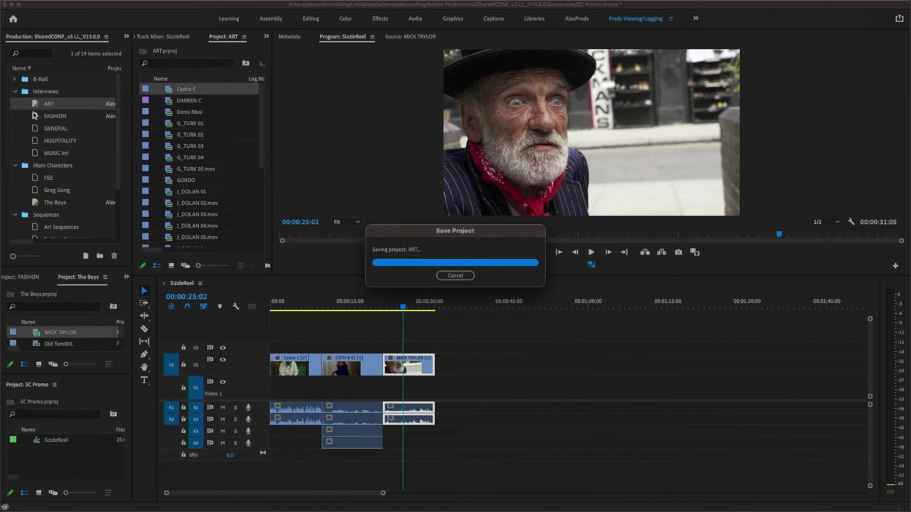
{"action": "left_click", "coordinate": [504, 270]}
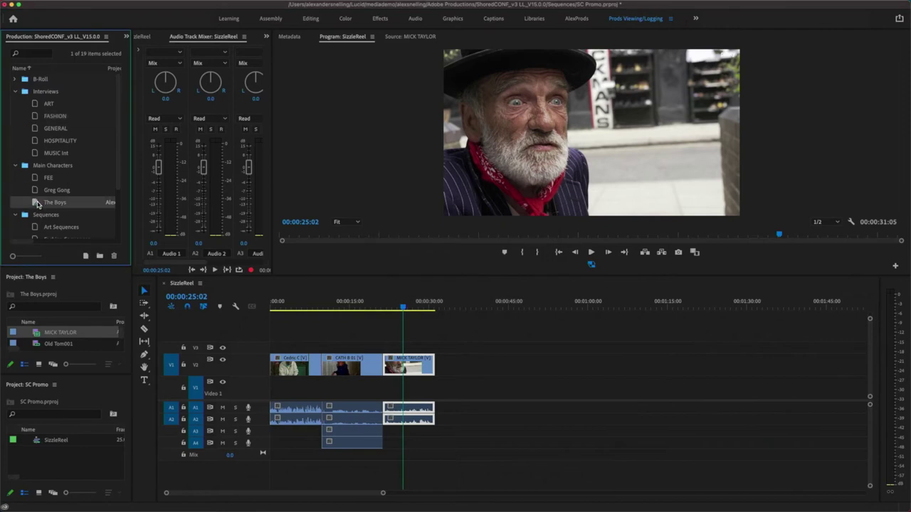
{"action": "left_click", "coordinate": [497, 271]}
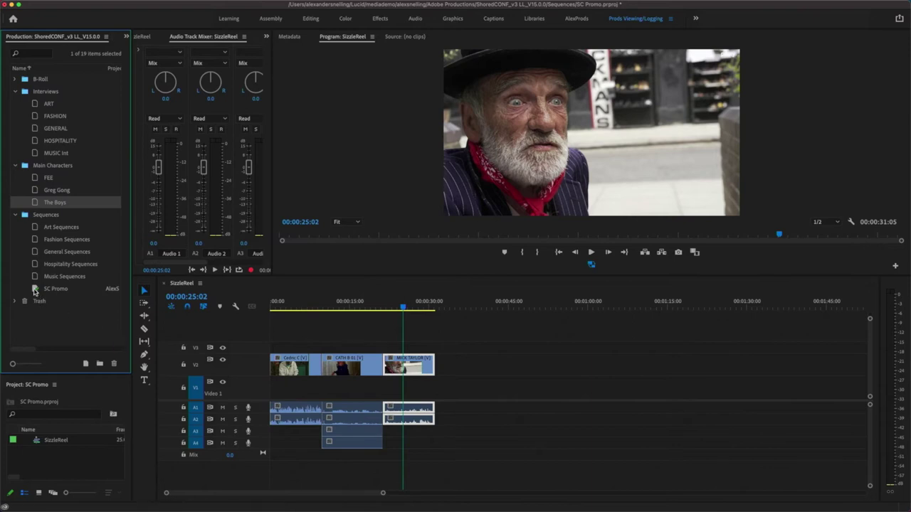
Step: Inspect the SC Promo project's contents maximized, restore the normal layout, and scrub SizzleReel back to 00:00:04:21
{"action": "left_click", "coordinate": [38, 385]}
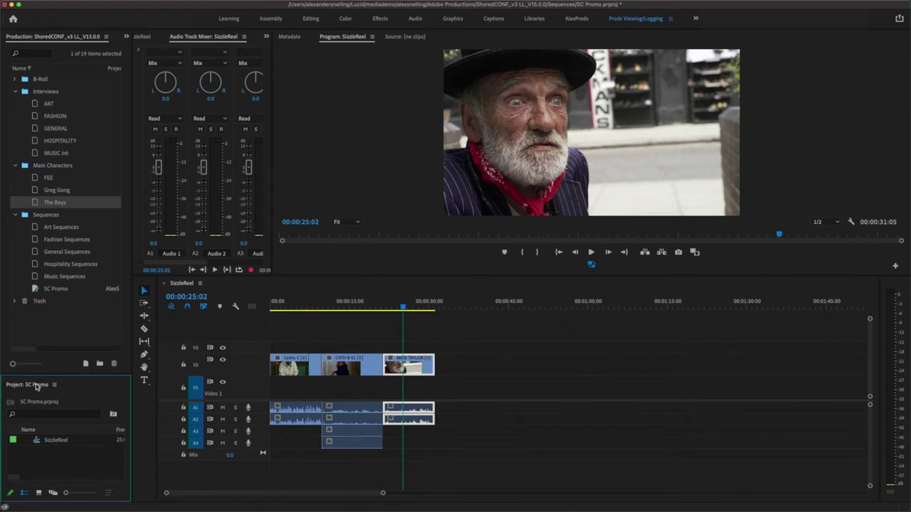
{"action": "key", "text": "grave"}
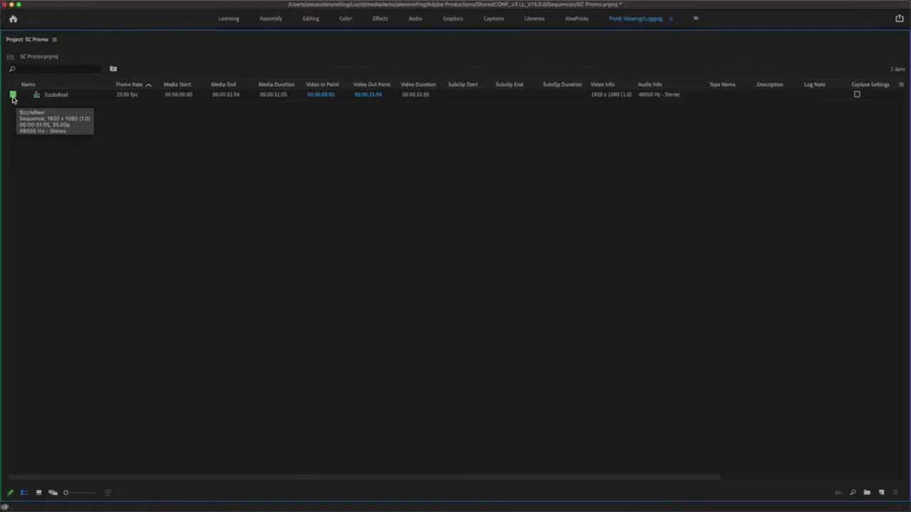
{"action": "key", "text": "grave"}
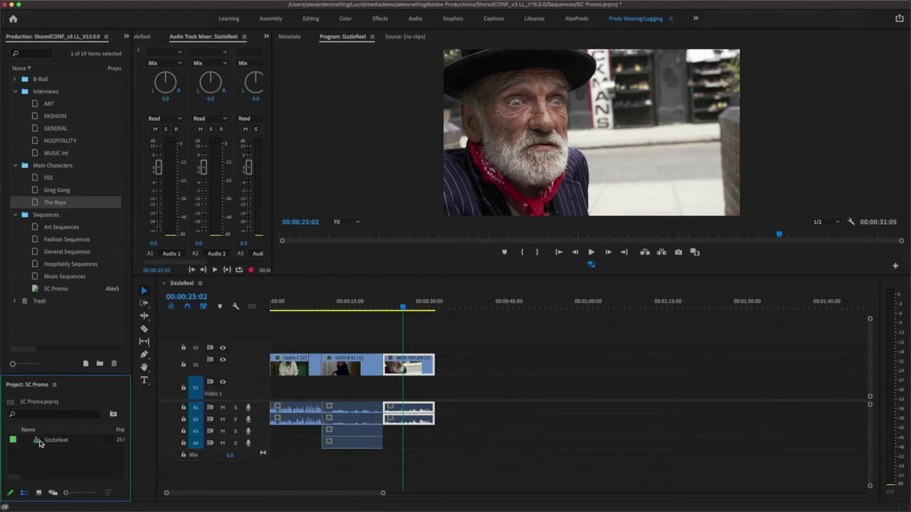
{"action": "left_click_drag", "start_coordinate": [420, 314], "coordinate": [296, 324]}
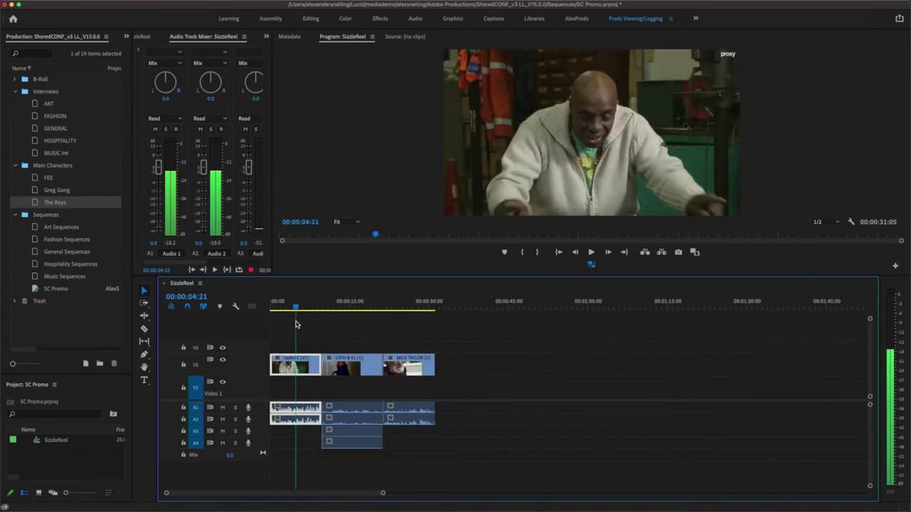
Step: Switch to the AlexProds workspace, match-frame the second SizzleReel clip at 00:00:16:14, and scrub through its full source media
{"action": "left_click", "coordinate": [577, 19]}
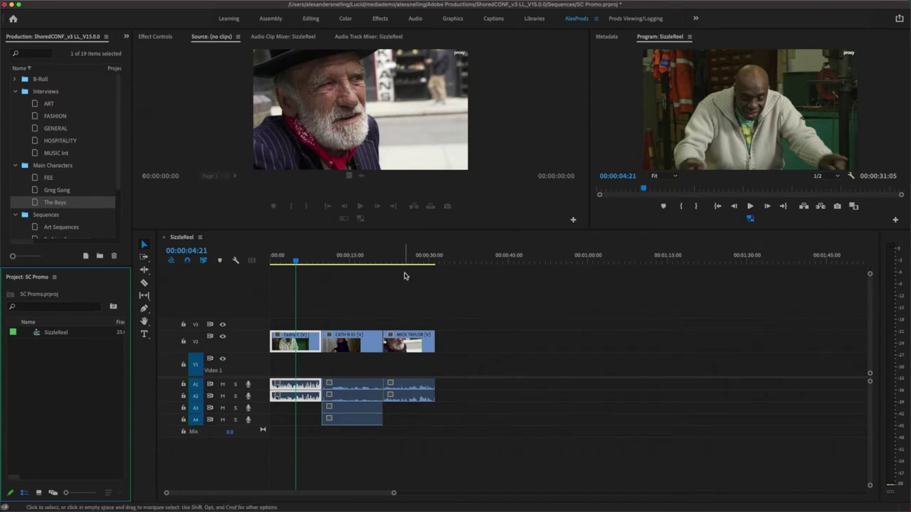
{"action": "left_click", "coordinate": [406, 262]}
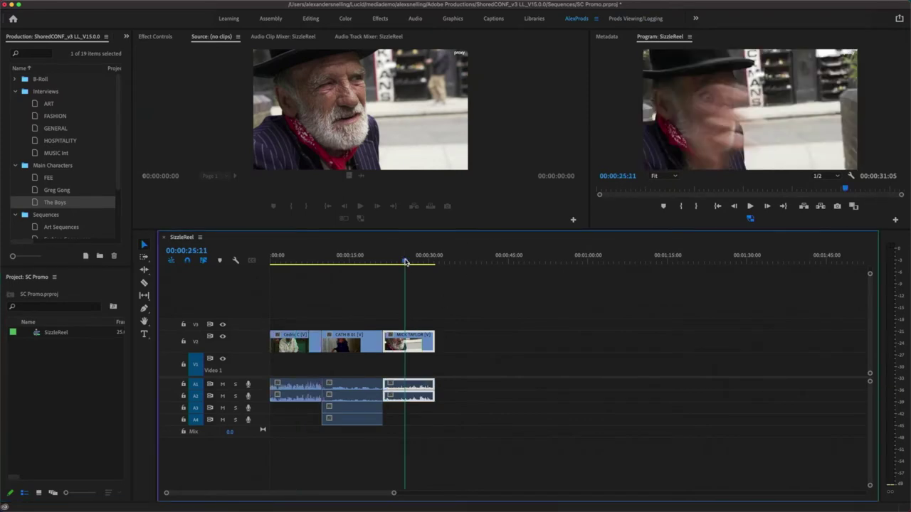
{"action": "left_click", "coordinate": [358, 261]}
{"action": "key", "text": "f"}
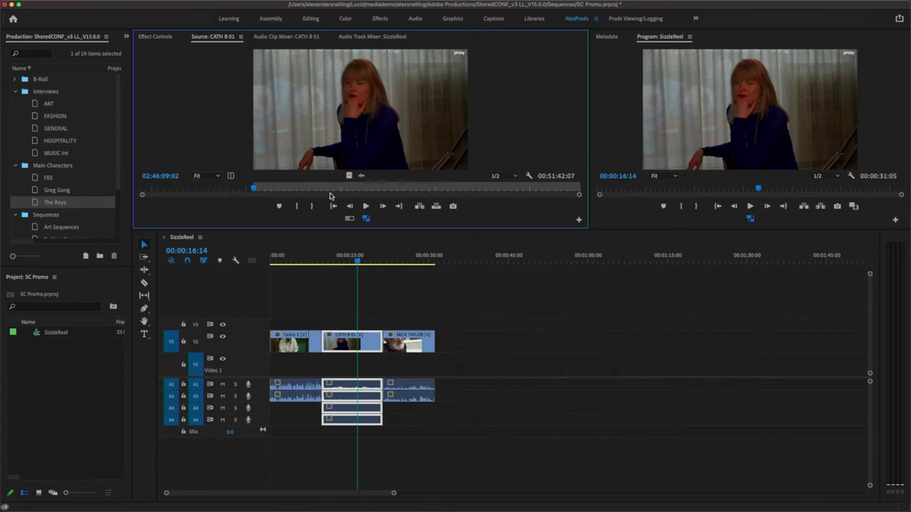
{"action": "mouse_move", "coordinate": [188, 188]}
{"action": "left_mouse_down"}
{"action": "mouse_move", "coordinate": [563, 193]}
{"action": "mouse_move", "coordinate": [190, 202]}
{"action": "mouse_move", "coordinate": [240, 204]}
{"action": "mouse_move", "coordinate": [178, 193]}
{"action": "left_mouse_up"}
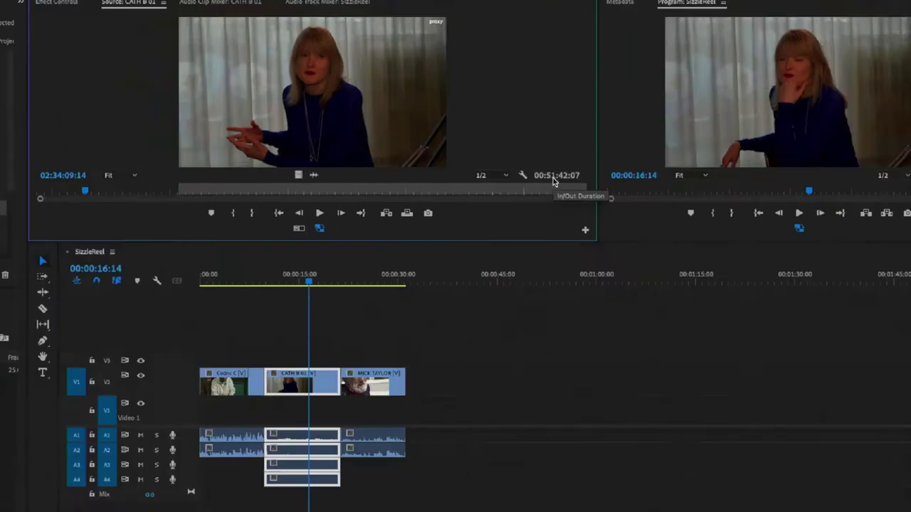
{"action": "left_click_drag", "start_coordinate": [547, 191], "coordinate": [425, 193]}
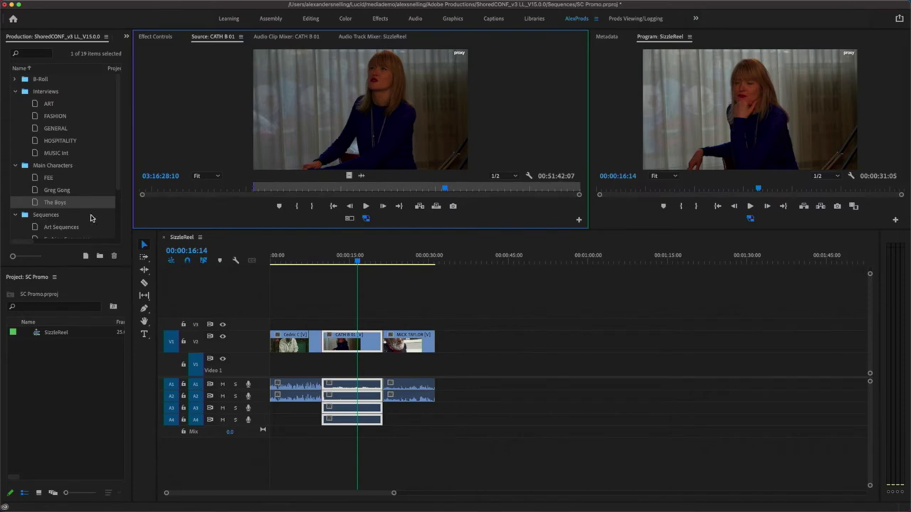
Step: Match-frame the first SizzleReel clip at 00:00:05:07 and scrub its source media to 00:59:33:17
{"action": "left_click", "coordinate": [298, 260]}
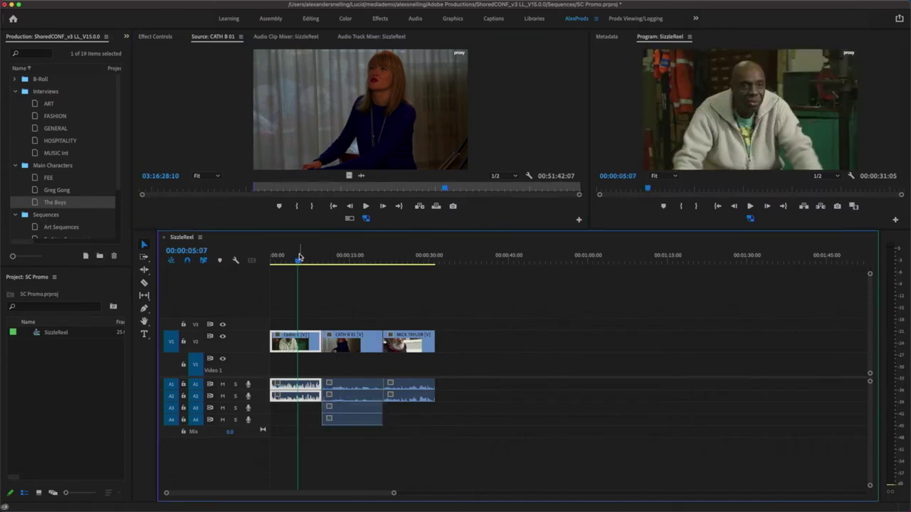
{"action": "key", "text": "f"}
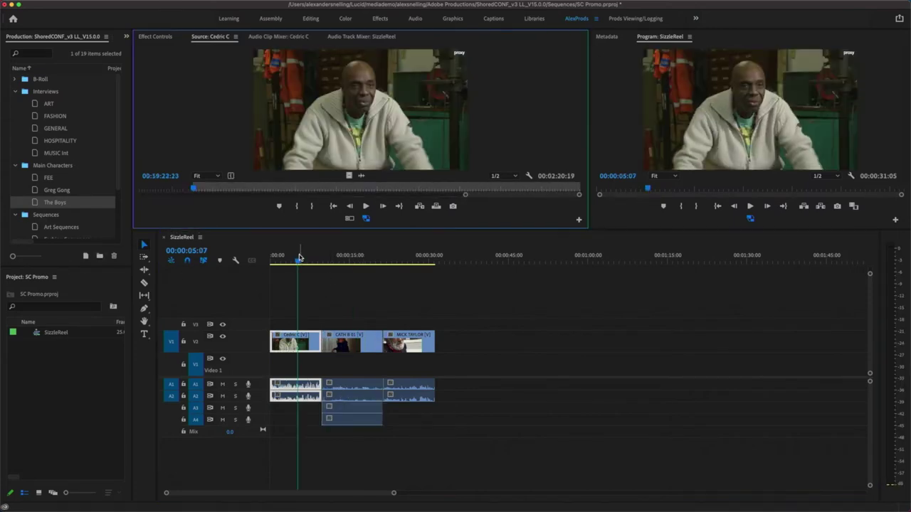
{"action": "left_click", "coordinate": [221, 190]}
{"action": "mouse_move", "coordinate": [221, 190]}
{"action": "left_mouse_down"}
{"action": "mouse_move", "coordinate": [570, 191]}
{"action": "mouse_move", "coordinate": [223, 189]}
{"action": "left_mouse_up"}
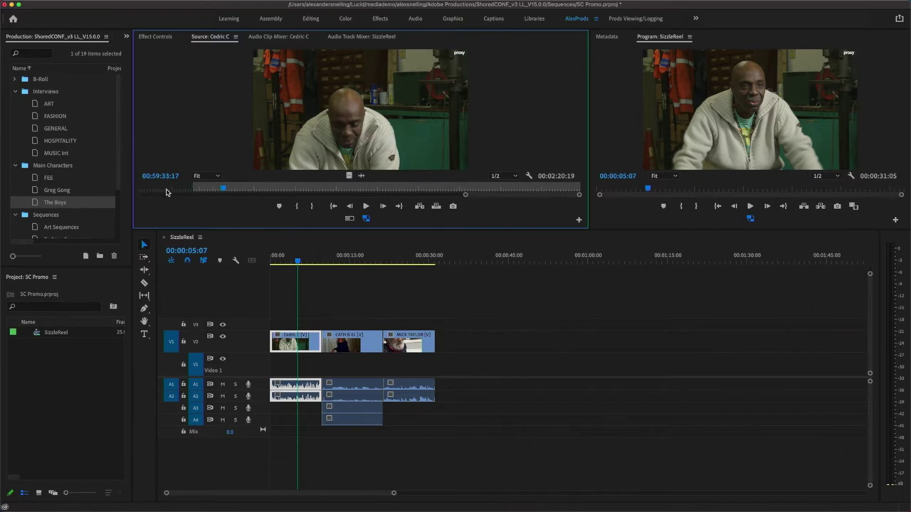
Step: Match-frame the last SizzleReel clip at 00:00:26:02 and scrub its source media to 04:36:49:09
{"action": "left_click", "coordinate": [410, 256]}
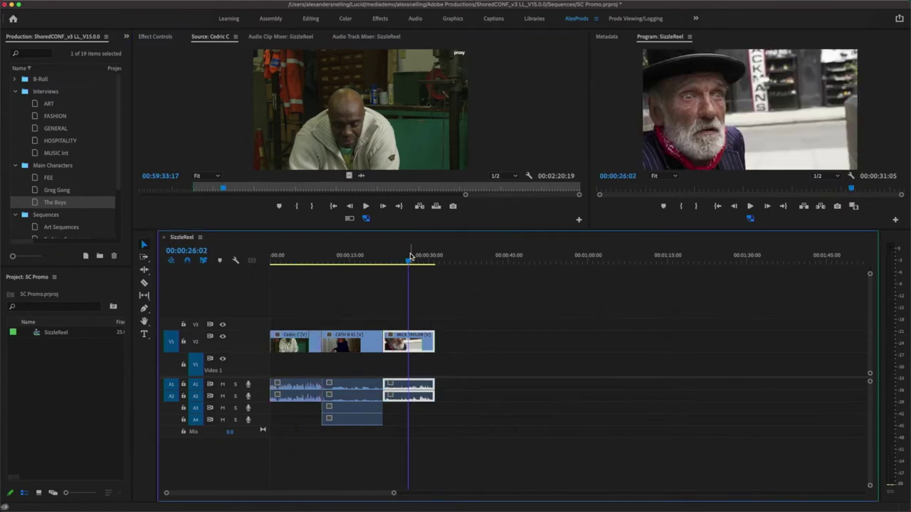
{"action": "key", "text": "f"}
{"action": "left_click", "coordinate": [166, 191]}
{"action": "left_click_drag", "start_coordinate": [166, 190], "coordinate": [286, 196]}
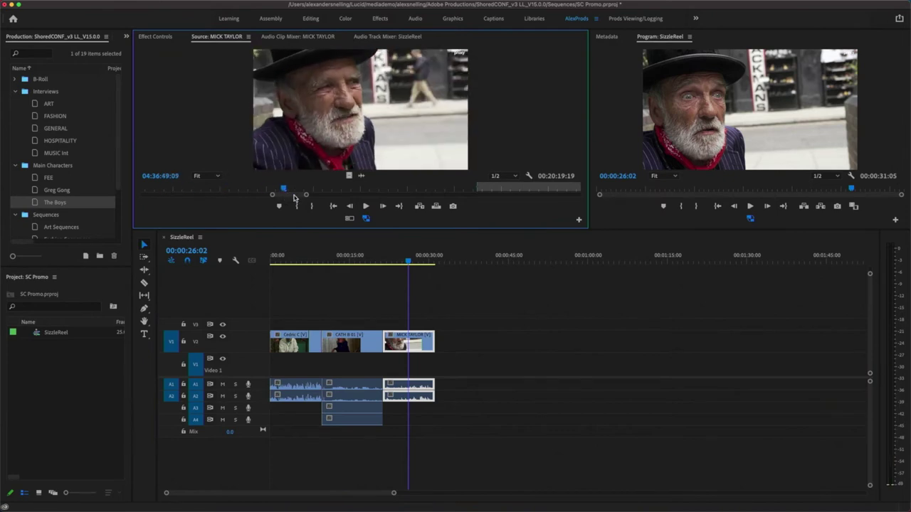
Step: Reveal the source of the last SizzleReel clip in The Boys project and of the second clip in the FASHION project
{"action": "left_click", "coordinate": [410, 261]}
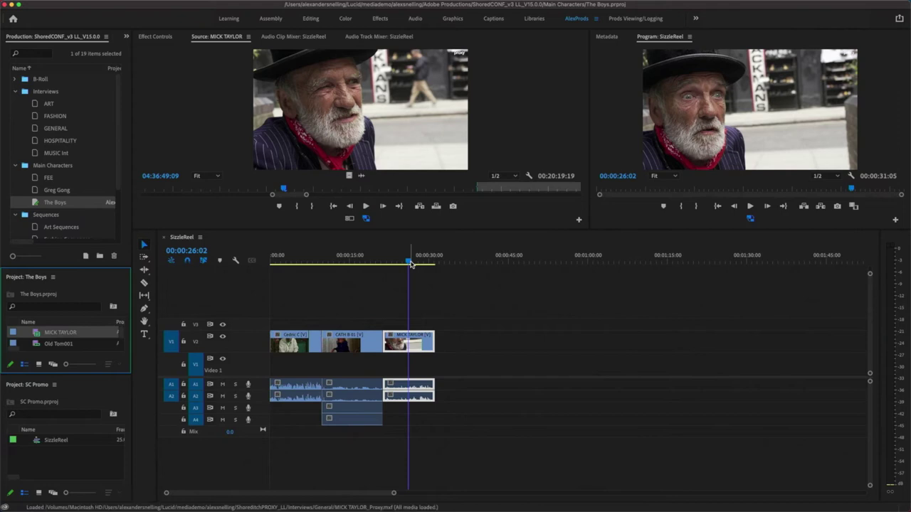
{"action": "right_click", "coordinate": [342, 345]}
{"action": "mouse_move", "coordinate": [392, 504]}
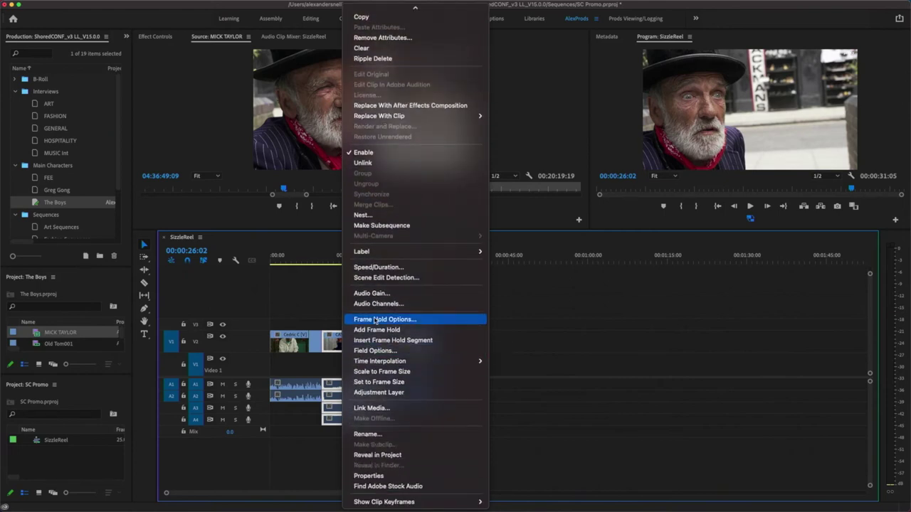
{"action": "left_click", "coordinate": [378, 456]}
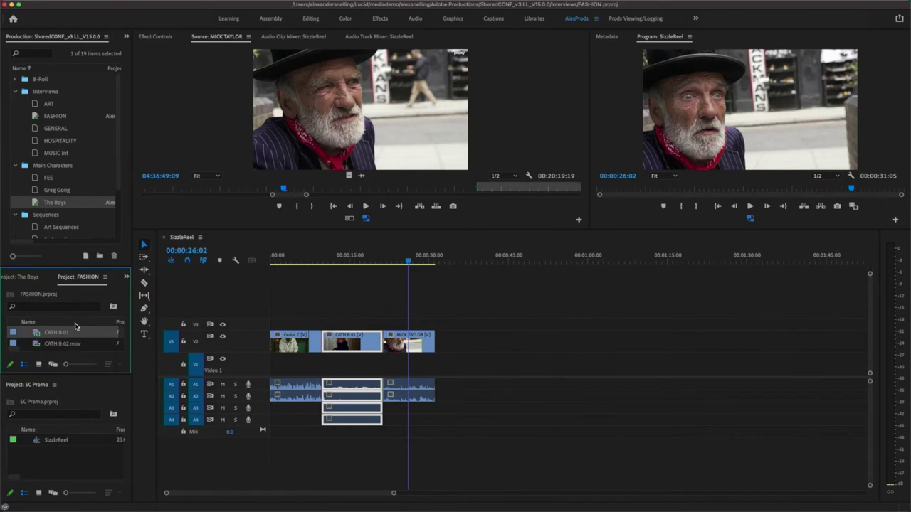
Step: Close the FASHION and The Boys projects, and move the SizzleReel playhead to 00:00:28:01
{"action": "left_click", "coordinate": [104, 278]}
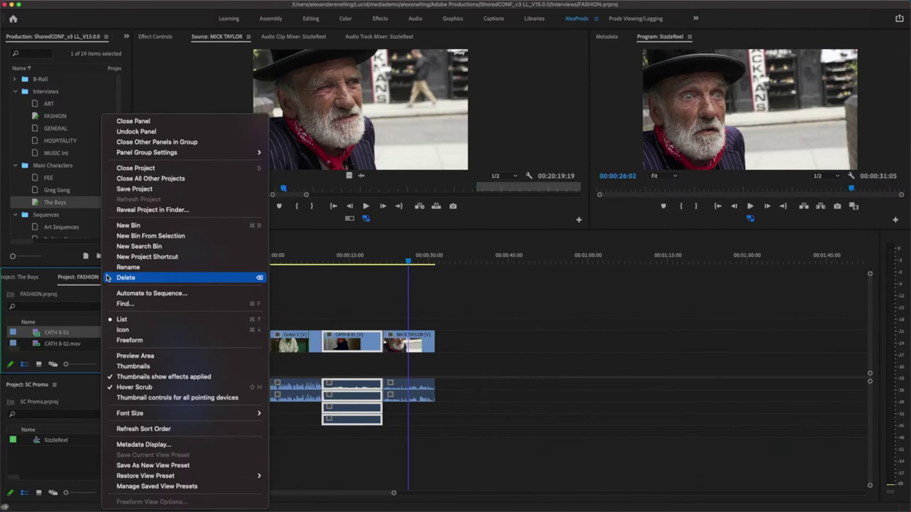
{"action": "left_click", "coordinate": [142, 168]}
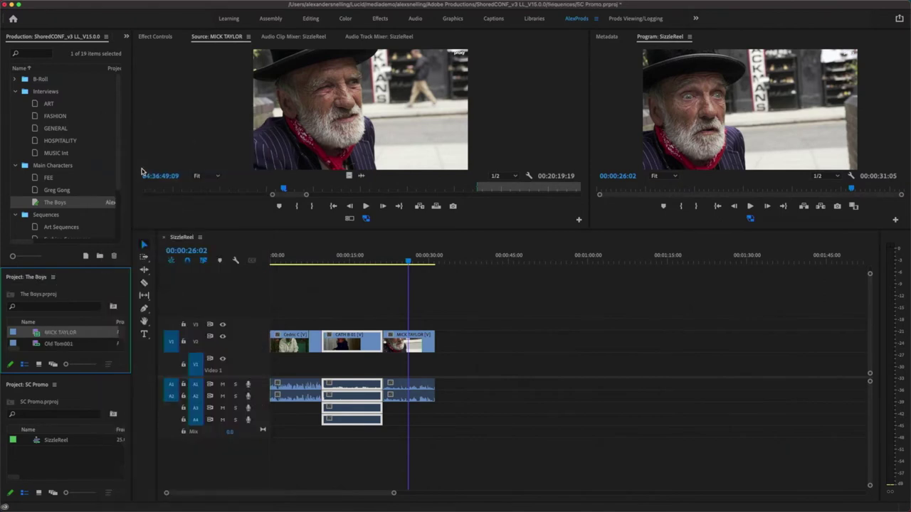
{"action": "left_click", "coordinate": [54, 277]}
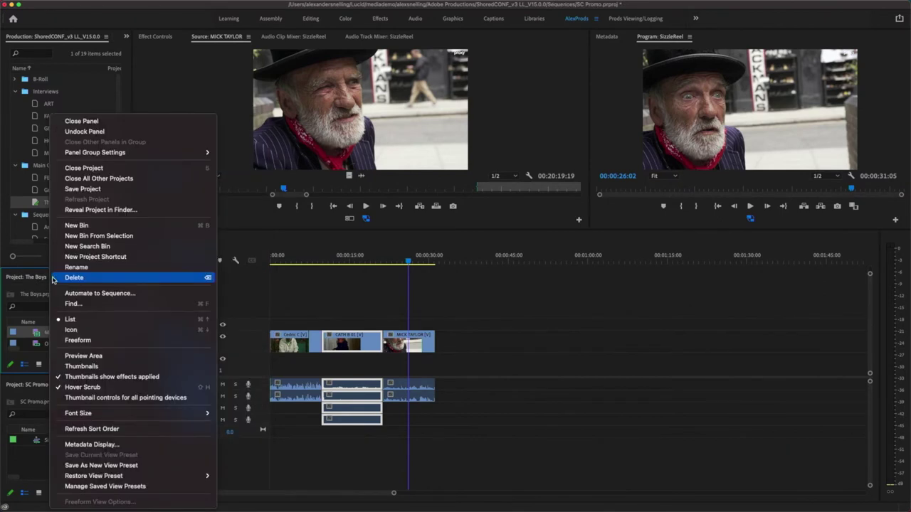
{"action": "left_click", "coordinate": [100, 168]}
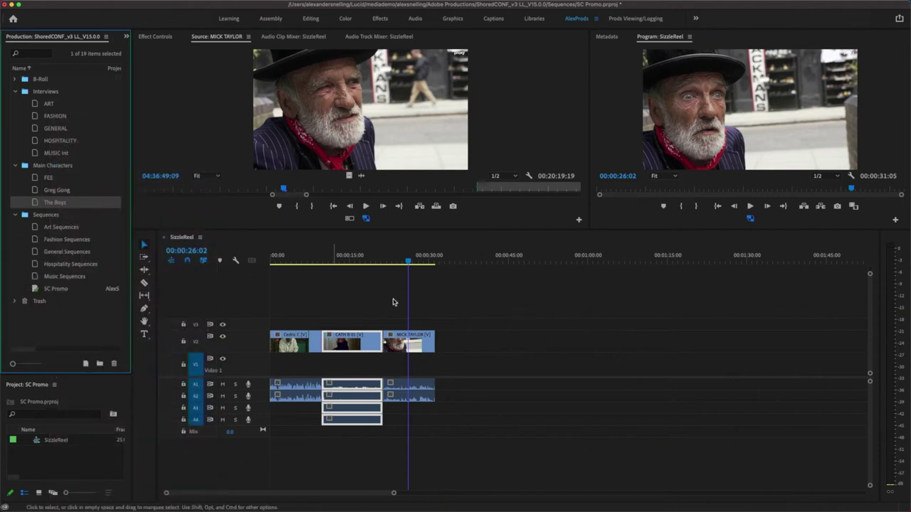
{"action": "left_click", "coordinate": [420, 261]}
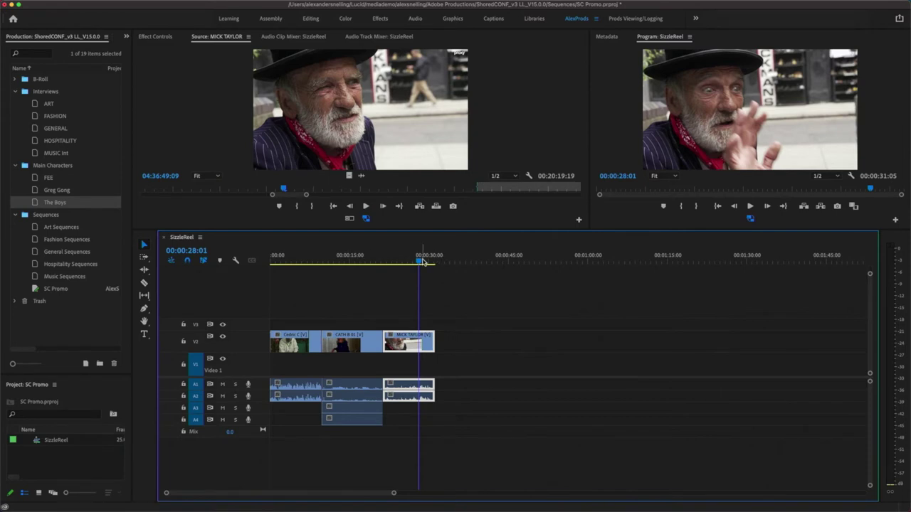
Step: Match-frame the last SizzleReel clip at 00:00:21:09 and scrub its source media to 04:36:51:04
{"action": "left_click_drag", "start_coordinate": [422, 261], "coordinate": [372, 265]}
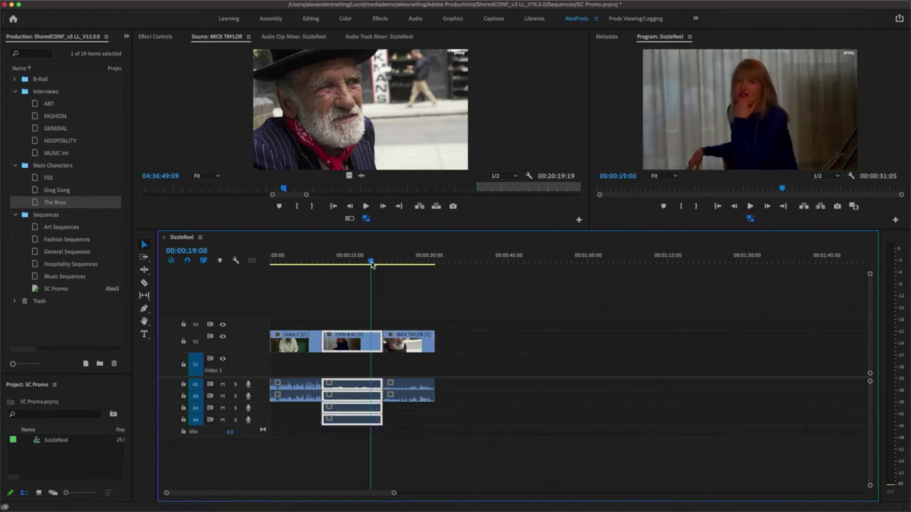
{"action": "left_click_drag", "start_coordinate": [372, 265], "coordinate": [385, 263]}
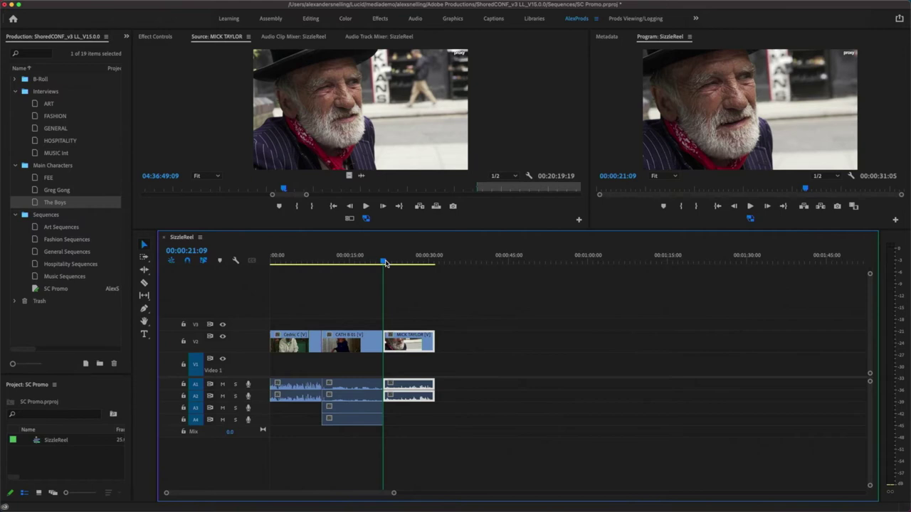
{"action": "key", "text": "f"}
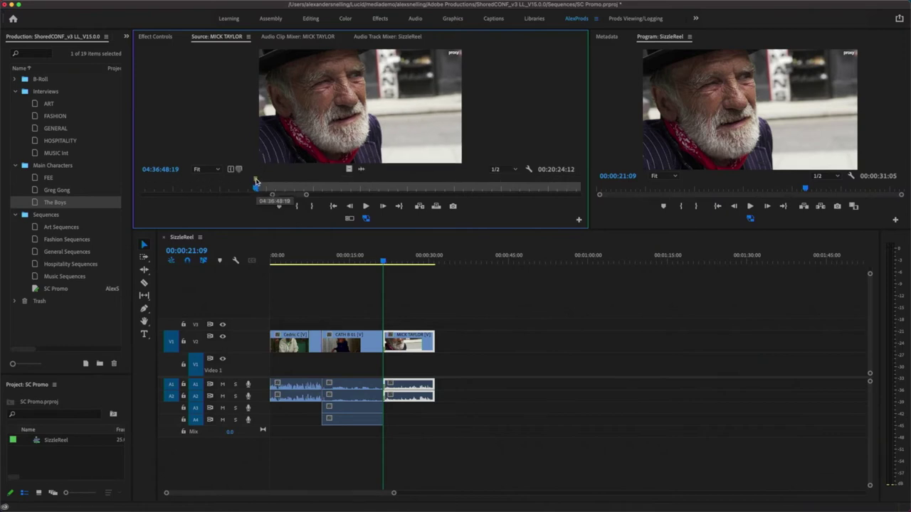
{"action": "left_click_drag", "start_coordinate": [256, 182], "coordinate": [370, 181]}
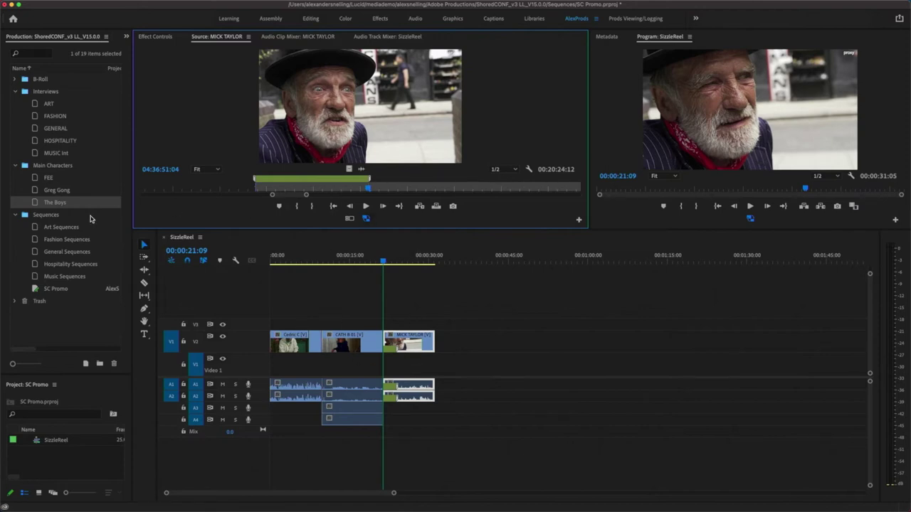
Step: Open The Boys project, load its first clip as the source and scrub it to 04:36:50:10
{"action": "double_click", "coordinate": [36, 203]}
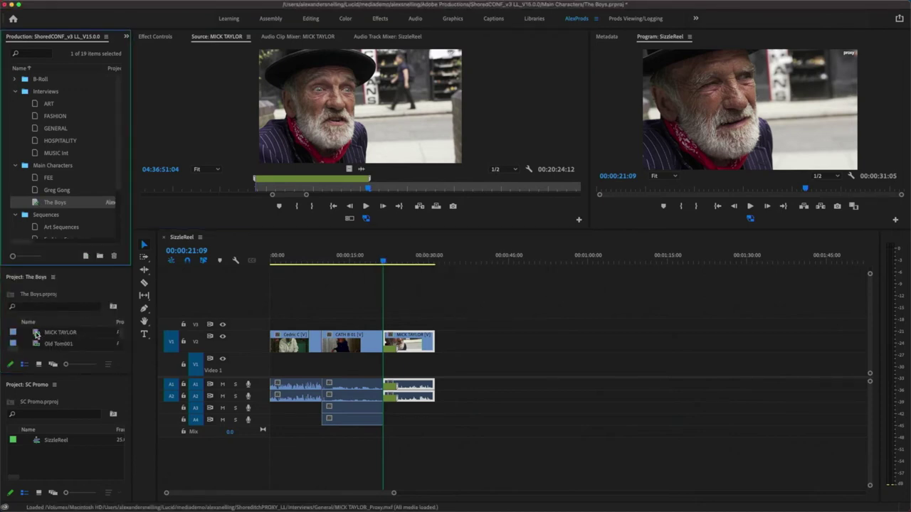
{"action": "double_click", "coordinate": [37, 335]}
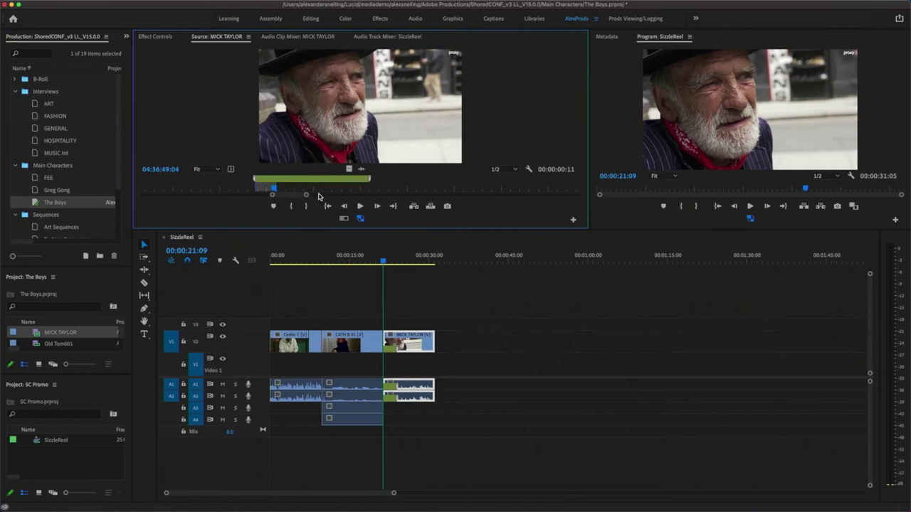
{"action": "key", "text": "j"}
{"action": "left_click_drag", "start_coordinate": [242, 197], "coordinate": [335, 194]}
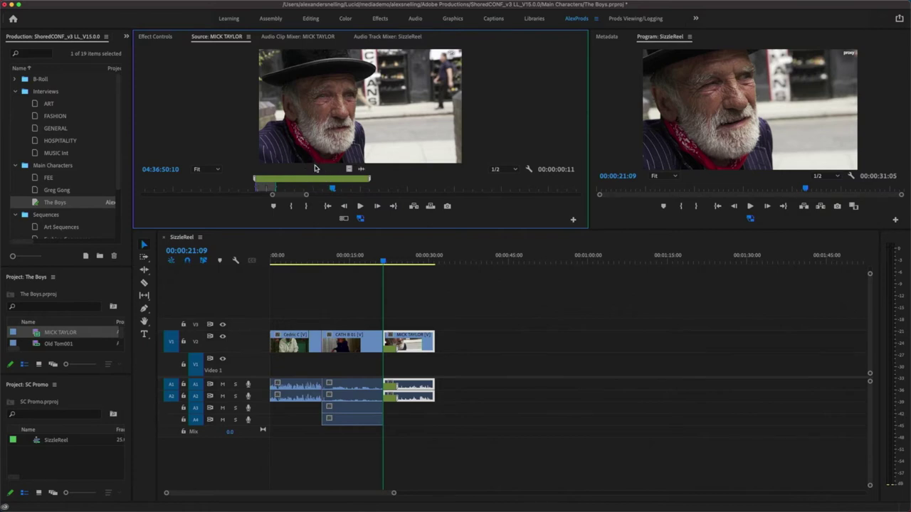
Step: Close The Boys project, saving its changes, and move the SizzleReel playhead to 00:00:25:20
{"action": "left_click", "coordinate": [52, 277]}
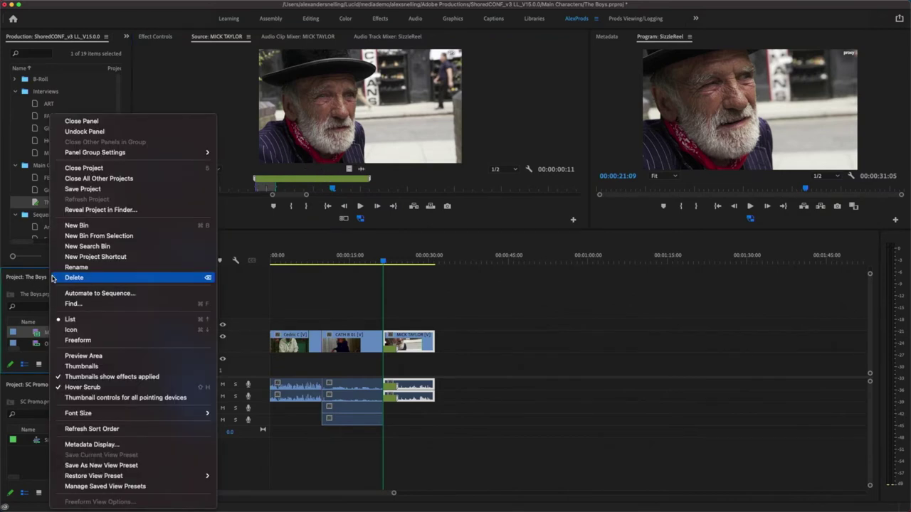
{"action": "left_click", "coordinate": [82, 169]}
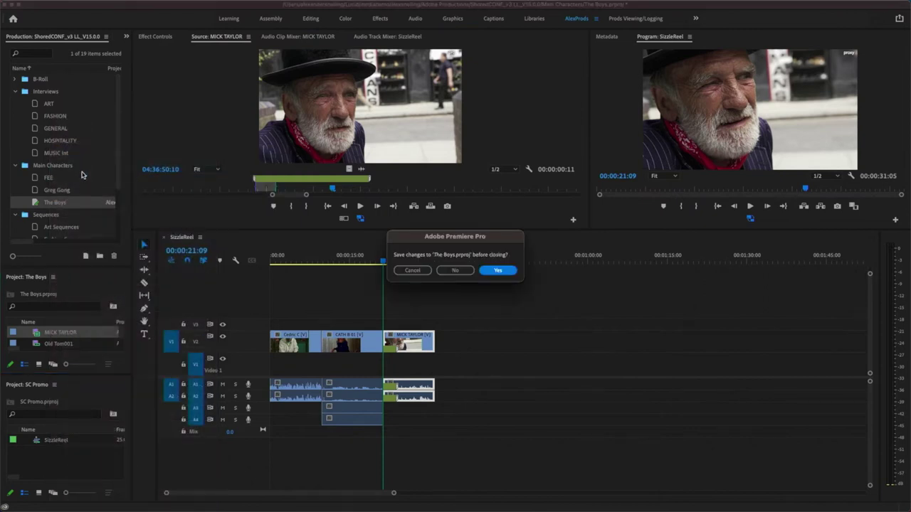
{"action": "left_click", "coordinate": [504, 271]}
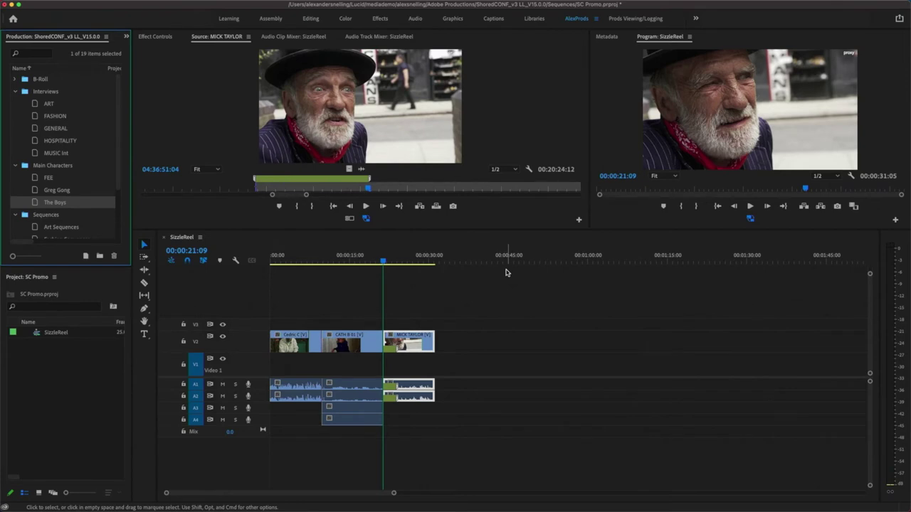
{"action": "left_click", "coordinate": [408, 261]}
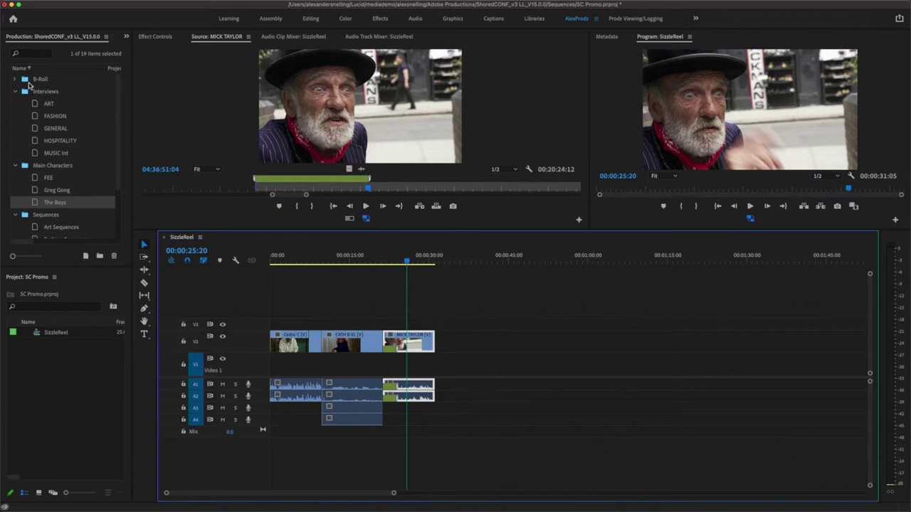
Step: Expand the B-Roll folder of the production and widen its listing to show the full Project Locked column
{"action": "left_click", "coordinate": [15, 81]}
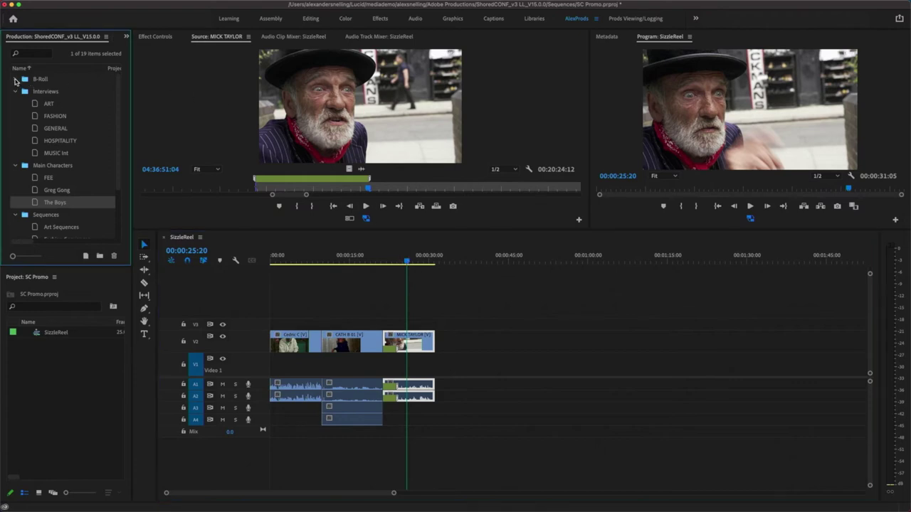
{"action": "scroll", "coordinate": [16, 81], "scroll_direction": "down", "scroll_amount": 2}
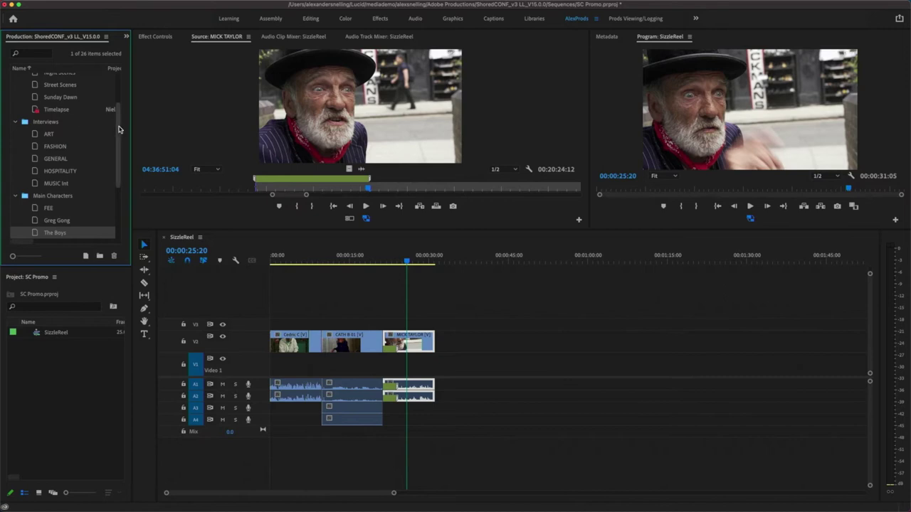
{"action": "left_click_drag", "start_coordinate": [131, 135], "coordinate": [153, 134]}
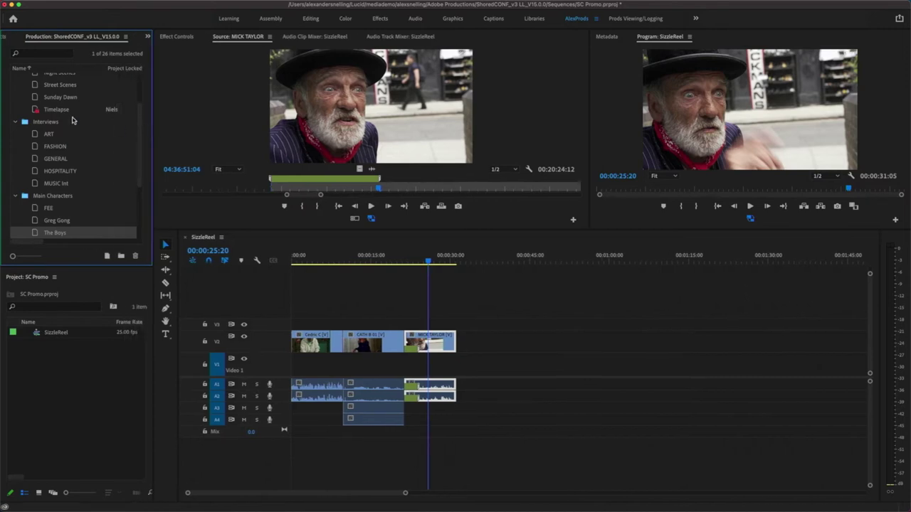
{"action": "scroll", "coordinate": [22, 109], "scroll_direction": "up", "scroll_amount": 2}
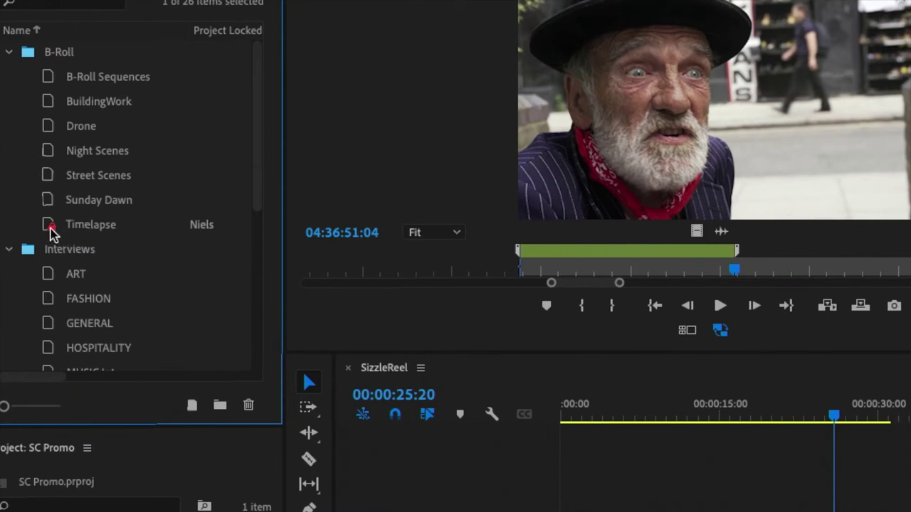
Step: Open the Timelapse project in B-Roll that another editor has locked
{"action": "left_click", "coordinate": [52, 229]}
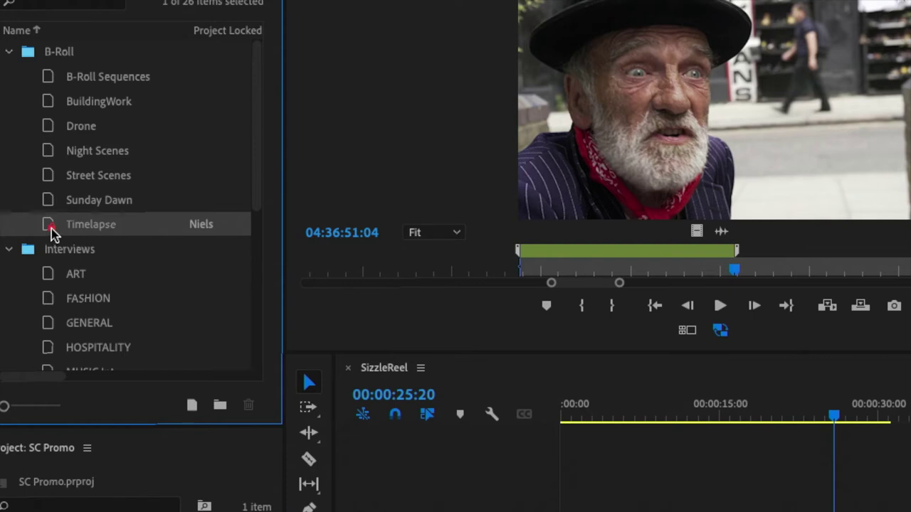
{"action": "right_click", "coordinate": [54, 235]}
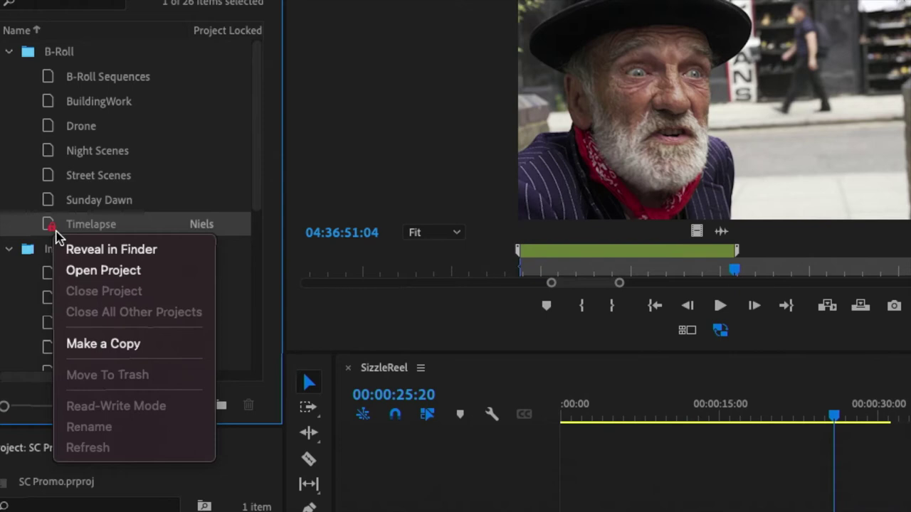
{"action": "left_click", "coordinate": [101, 274]}
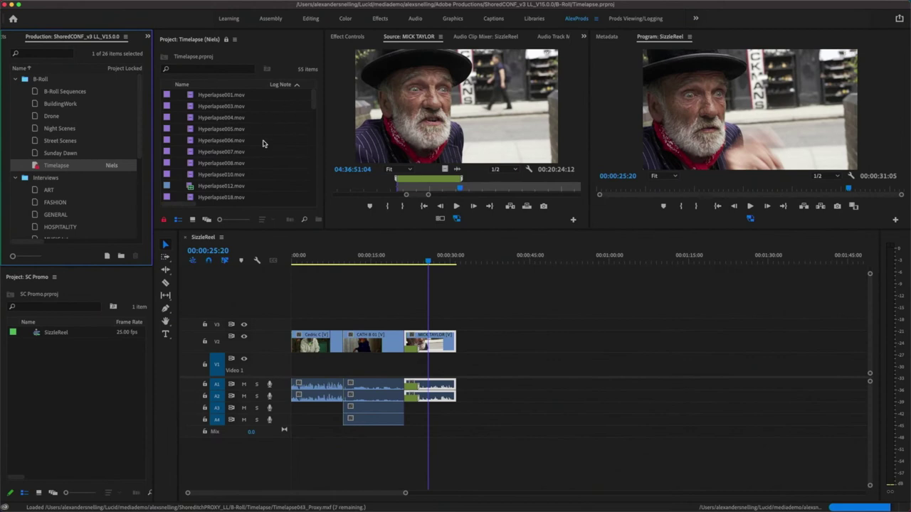
Step: Examine the Timelapse project's clips at full size in list and icon views, and restore the normal layout
{"action": "key", "text": "grave"}
{"action": "left_click", "coordinate": [206, 151]}
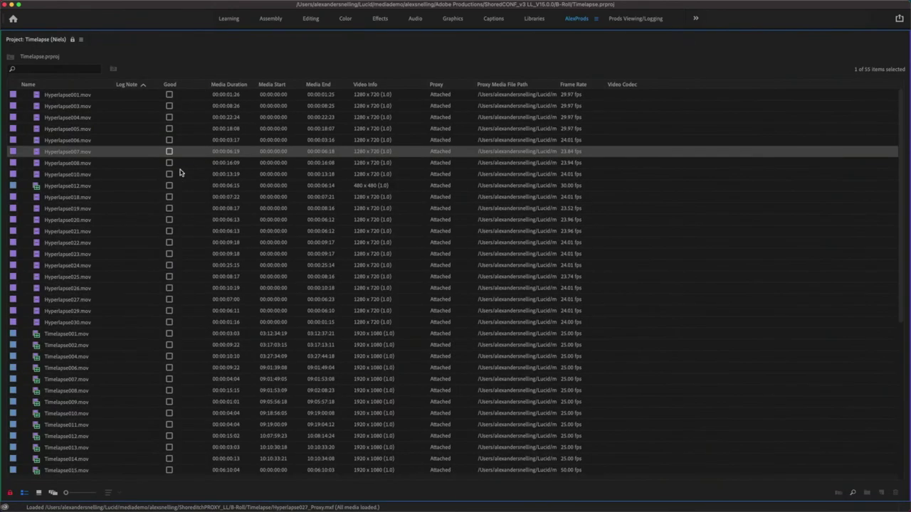
{"action": "key", "text": "super+Page_Down"}
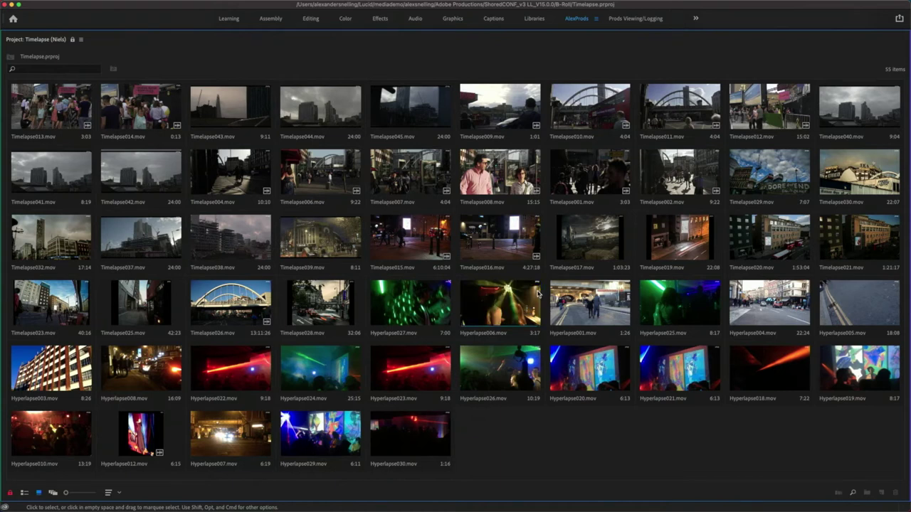
{"action": "key", "text": "super+Page_Up"}
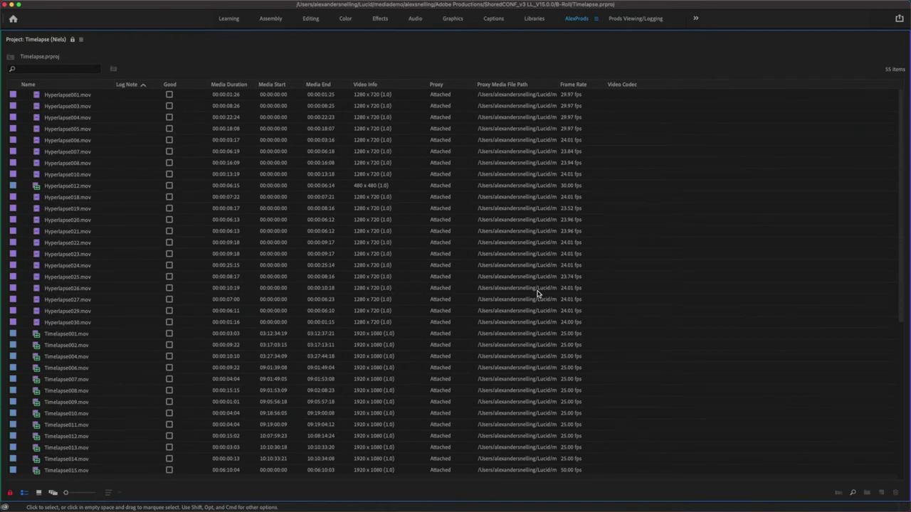
{"action": "key", "text": "grave"}
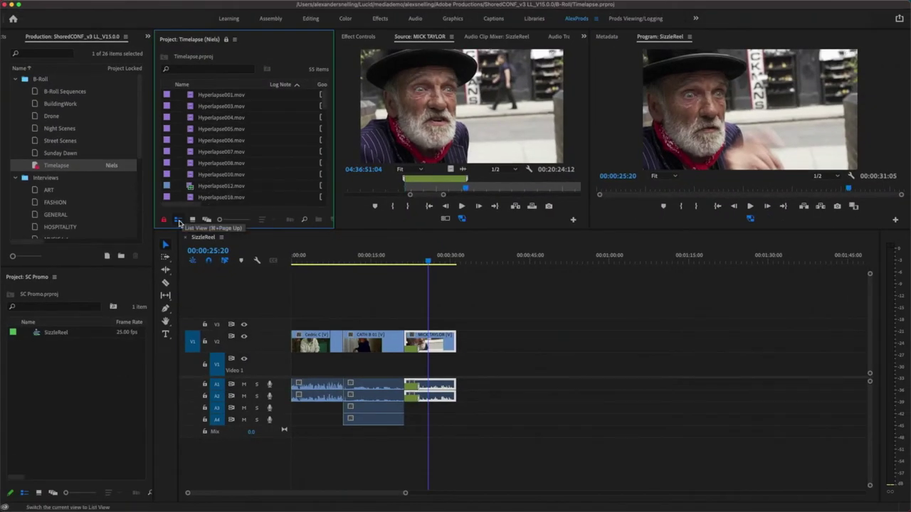
Step: Show the Timelapse clips as icons, load Timelapse044.mov as the source and mark it from 20:01:26:24 to 20:01:38:01
{"action": "left_click", "coordinate": [192, 222]}
{"action": "double_click", "coordinate": [282, 167]}
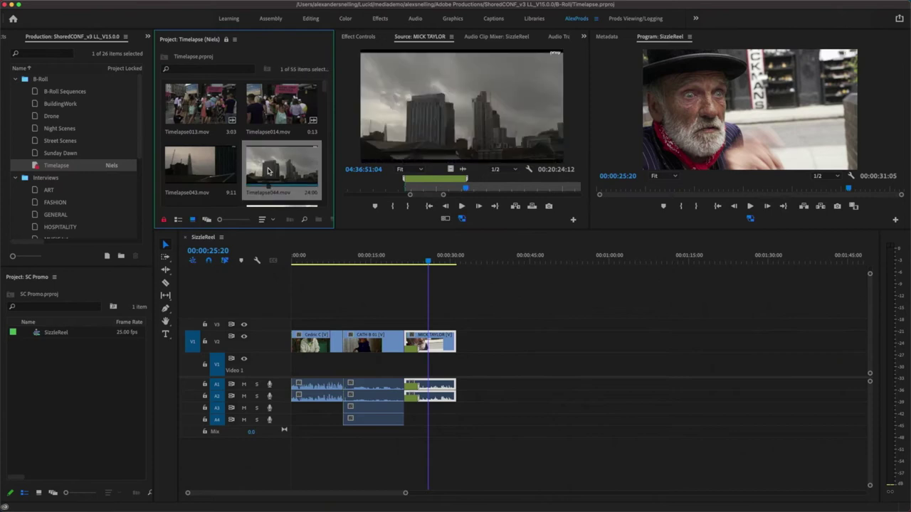
{"action": "left_click", "coordinate": [380, 189]}
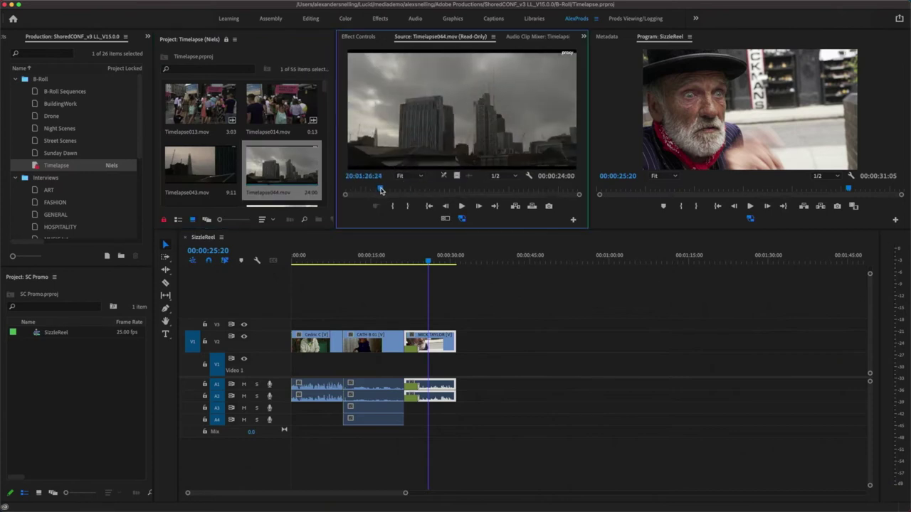
{"action": "key", "text": "i"}
{"action": "key", "text": "space"}
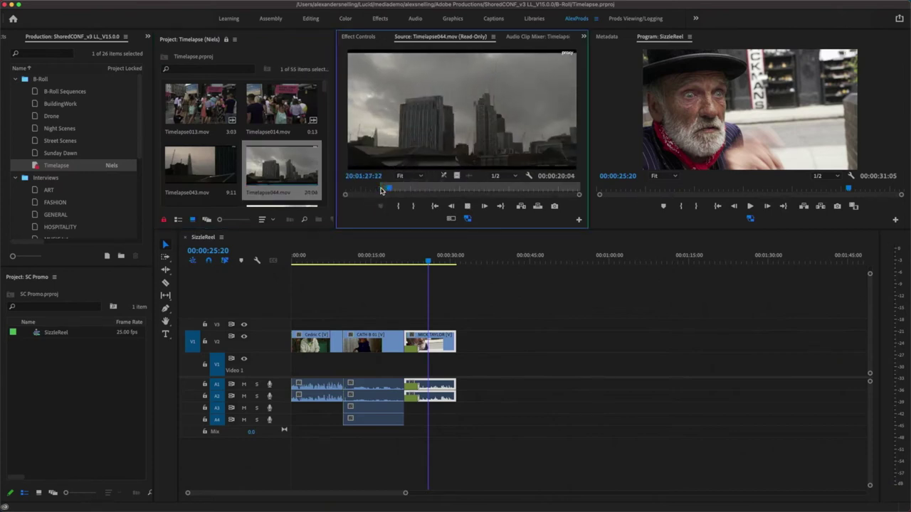
{"action": "key", "text": "space"}
{"action": "key", "text": "o"}
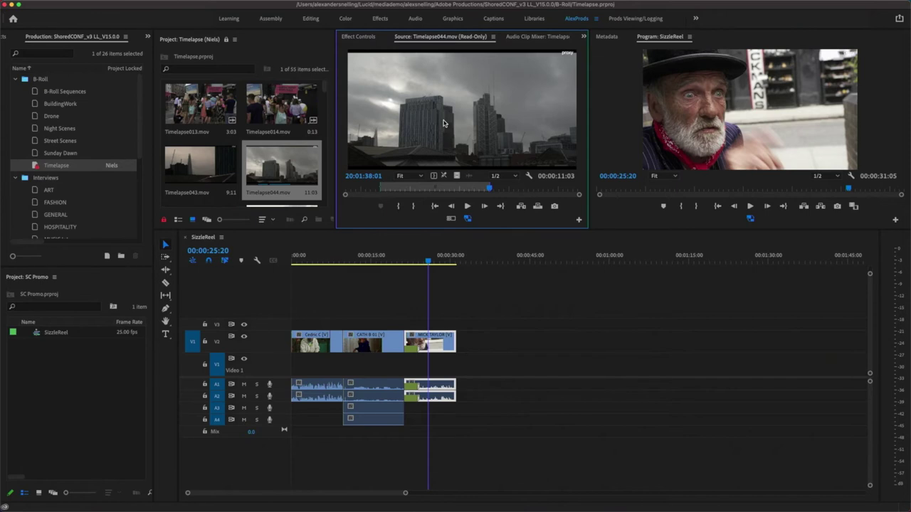
Step: Place the marked Timelapse044.mov range on V3 across the first two SizzleReel clips and select it at 00:00:11:00
{"action": "left_click_drag", "start_coordinate": [442, 123], "coordinate": [335, 324]}
{"action": "left_click_drag", "start_coordinate": [349, 262], "coordinate": [349, 262]}
{"action": "left_click", "coordinate": [345, 318]}
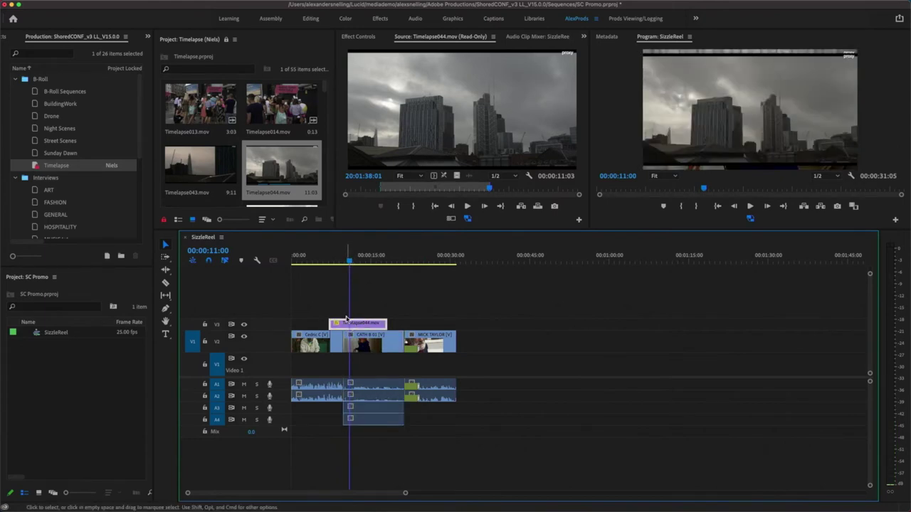
Step: Scale the Timelapse044.mov clip on V3 to 58.9 and play the SizzleReel sequence around it
{"action": "left_click", "coordinate": [359, 37]}
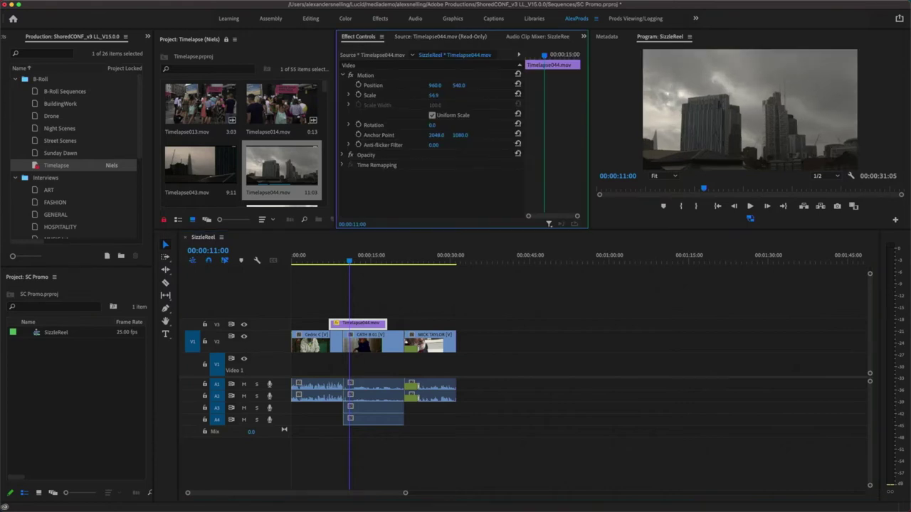
{"action": "left_click", "coordinate": [365, 263]}
{"action": "left_click_drag", "start_coordinate": [365, 267], "coordinate": [342, 277]}
{"action": "key", "text": "space"}
{"action": "key", "text": "space"}
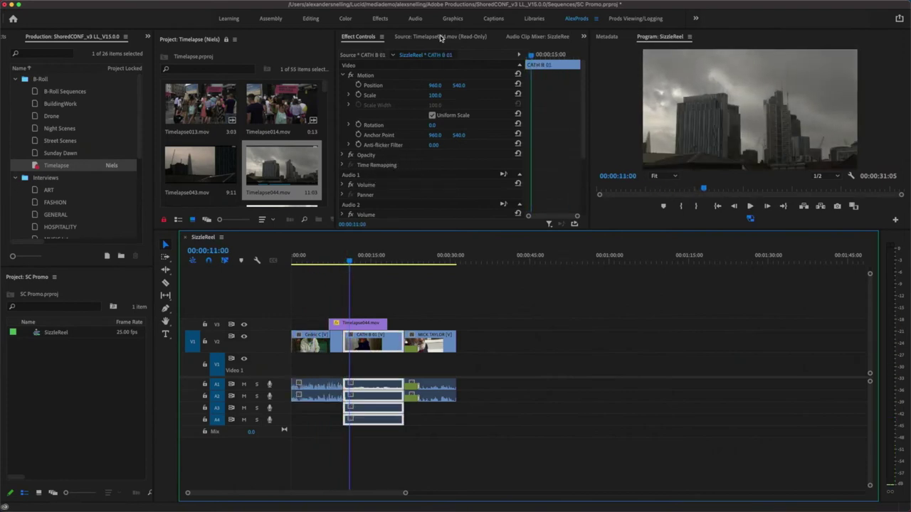
Step: Return the locked Timelapse project to list view
{"action": "left_click", "coordinate": [253, 51]}
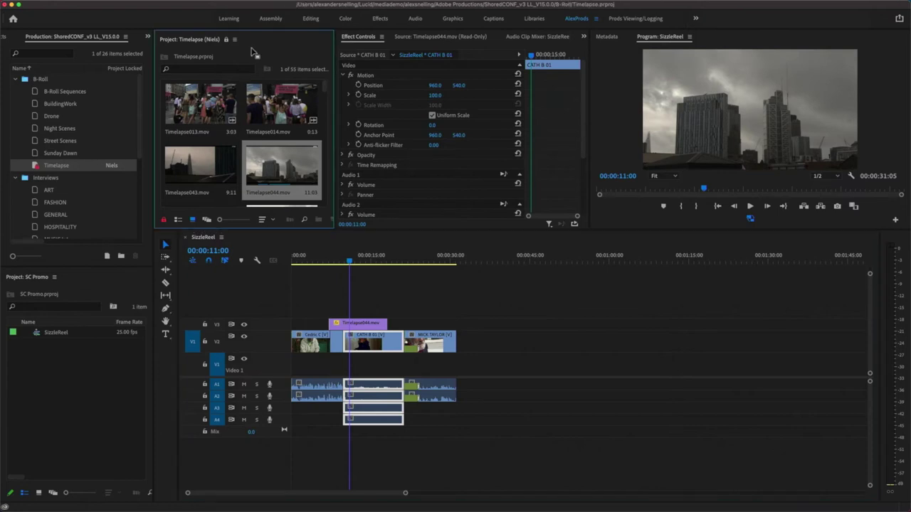
{"action": "key", "text": "super+Page_Up"}
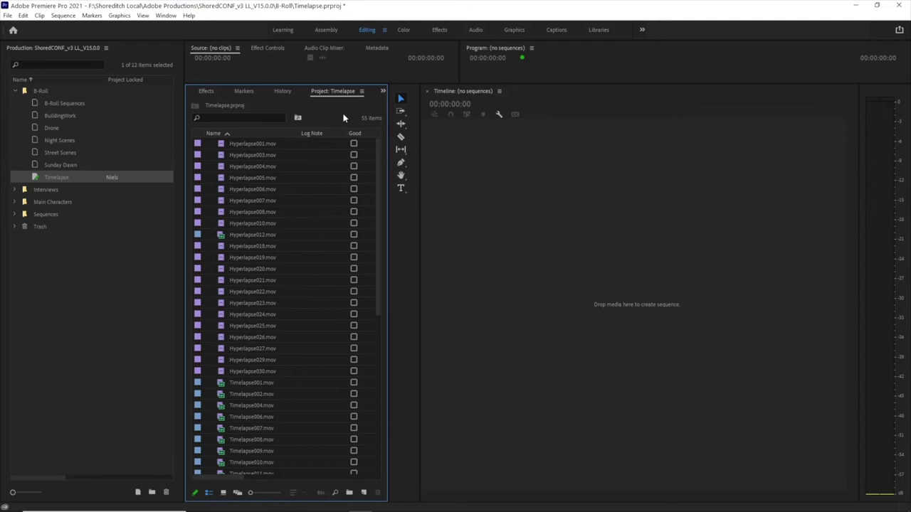
Step: On the other editor's workstation, browse the Timelapse clips as icons, return to list view and maximize the list
{"action": "left_click", "coordinate": [225, 493]}
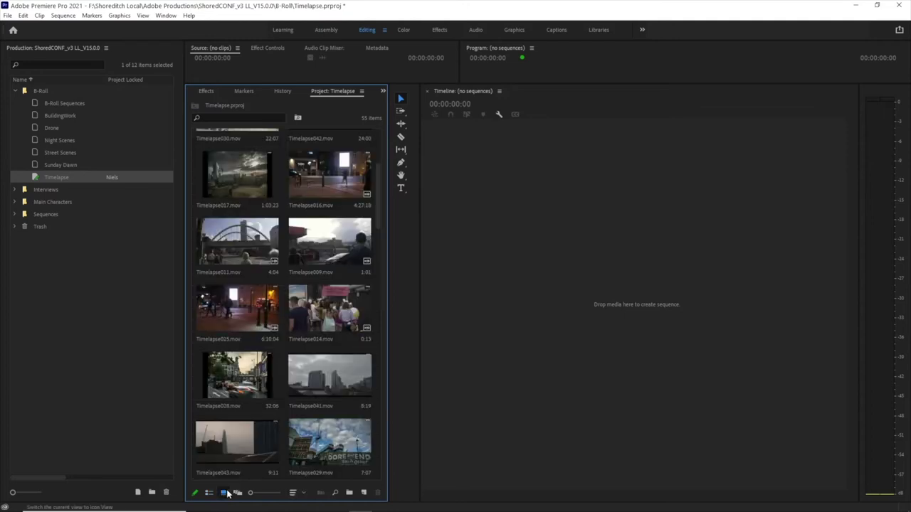
{"action": "scroll", "coordinate": [295, 306], "scroll_direction": "down", "scroll_amount": 4}
{"action": "scroll", "coordinate": [296, 306], "scroll_direction": "down", "scroll_amount": 6}
{"action": "scroll", "coordinate": [289, 347], "scroll_direction": "up", "scroll_amount": 4}
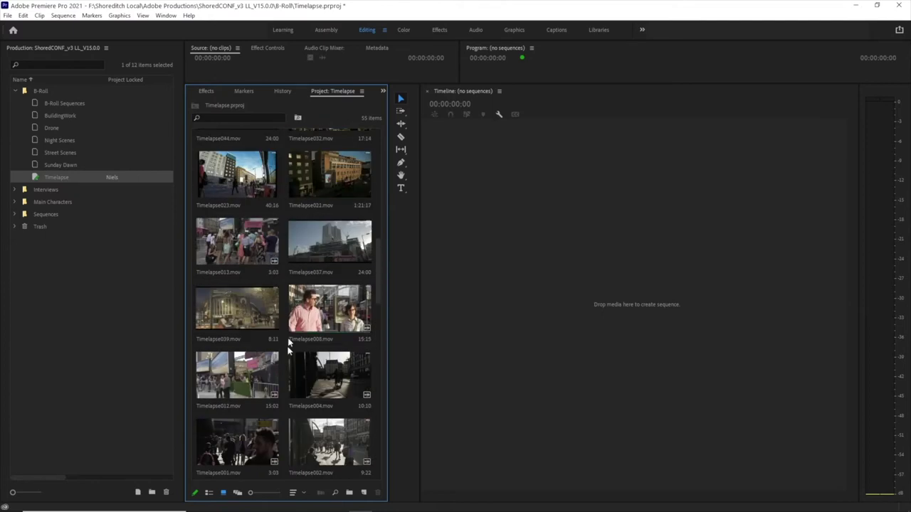
{"action": "left_click", "coordinate": [208, 493]}
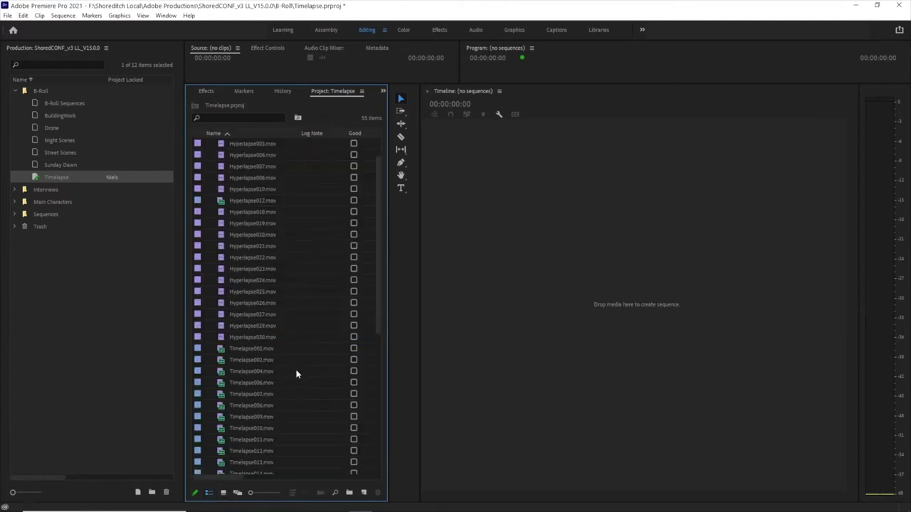
{"action": "key", "text": "grave"}
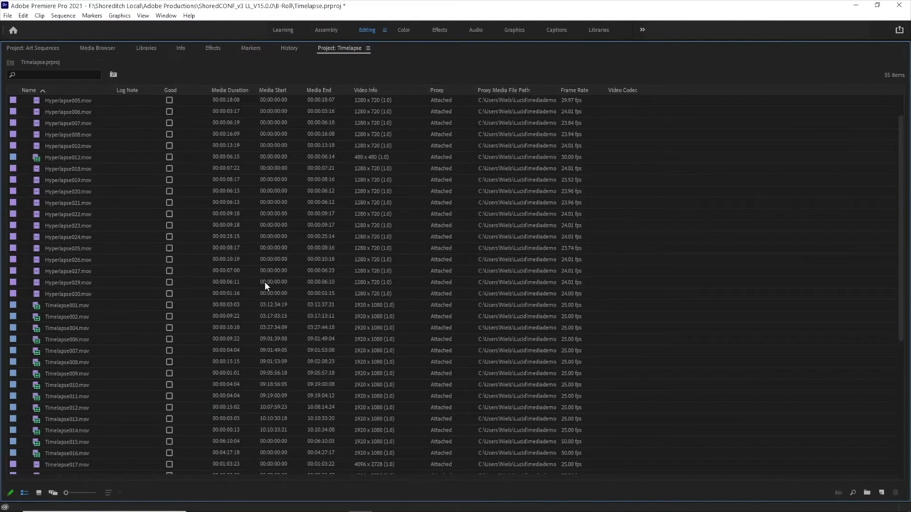
Step: Show the Timelapse clips as icons and create two bins named HL and TL in the project
{"action": "left_click", "coordinate": [39, 493]}
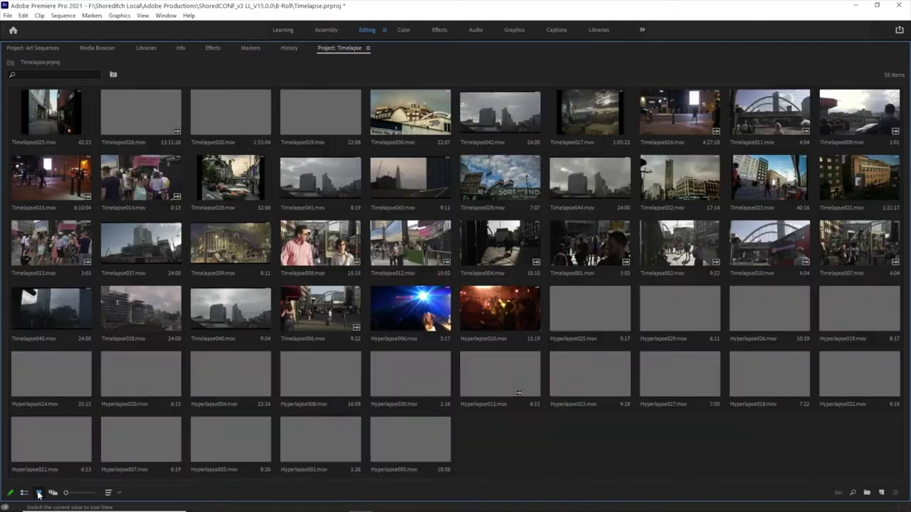
{"action": "left_click", "coordinate": [867, 493]}
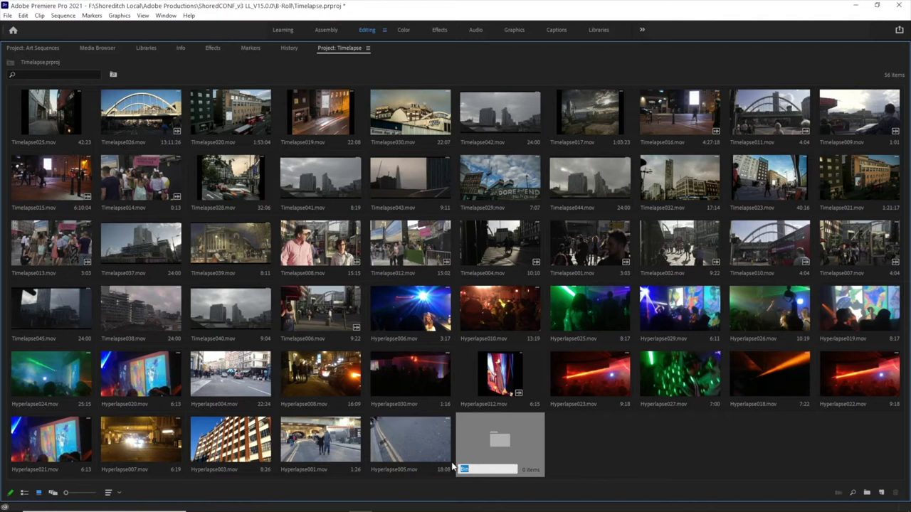
{"action": "type", "text": "HL"}
{"action": "key", "text": "Tab"}
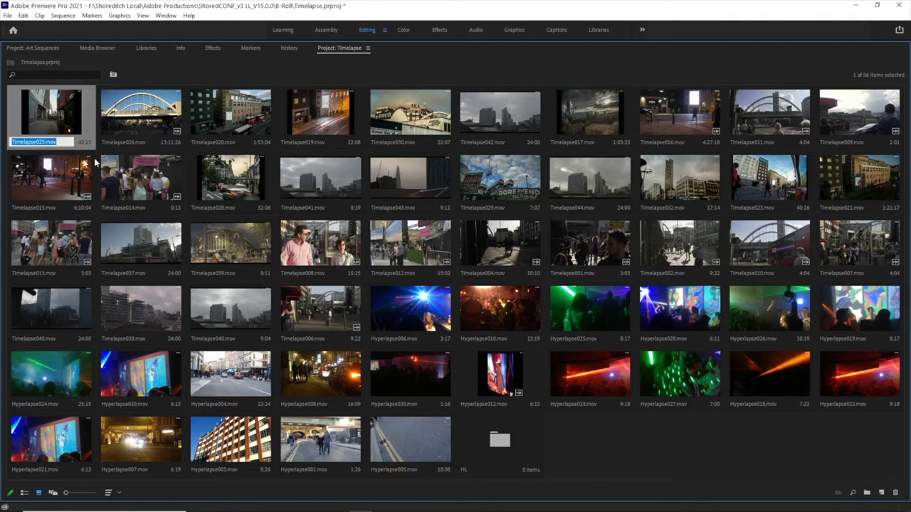
{"action": "left_click", "coordinate": [643, 440]}
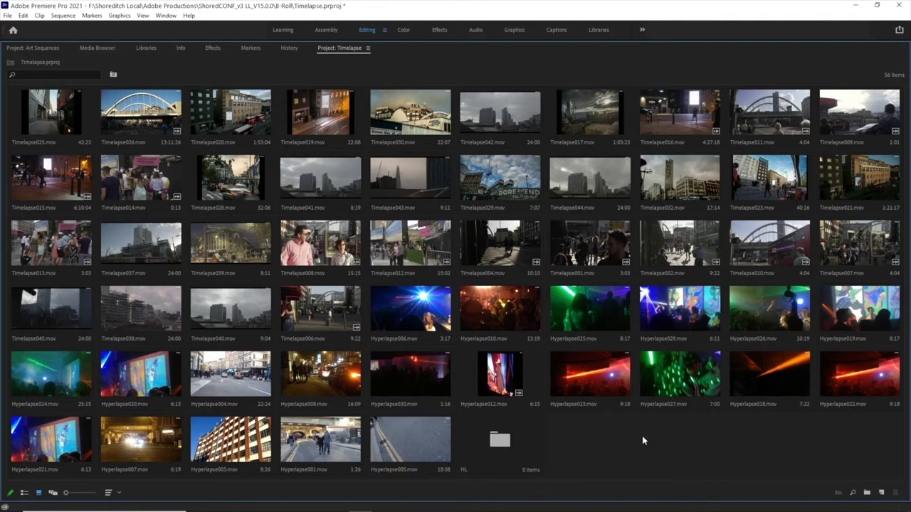
{"action": "left_click", "coordinate": [867, 493]}
{"action": "type", "text": "TL"}
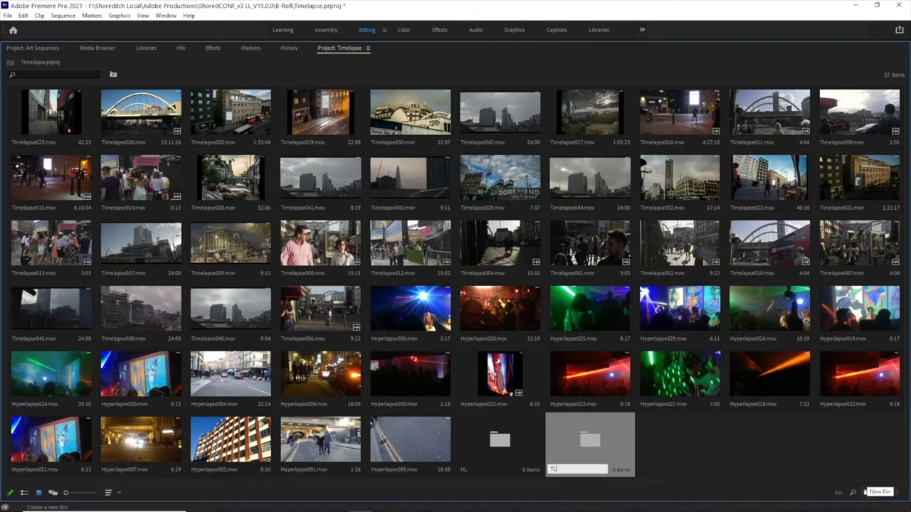
{"action": "key", "text": "Tab"}
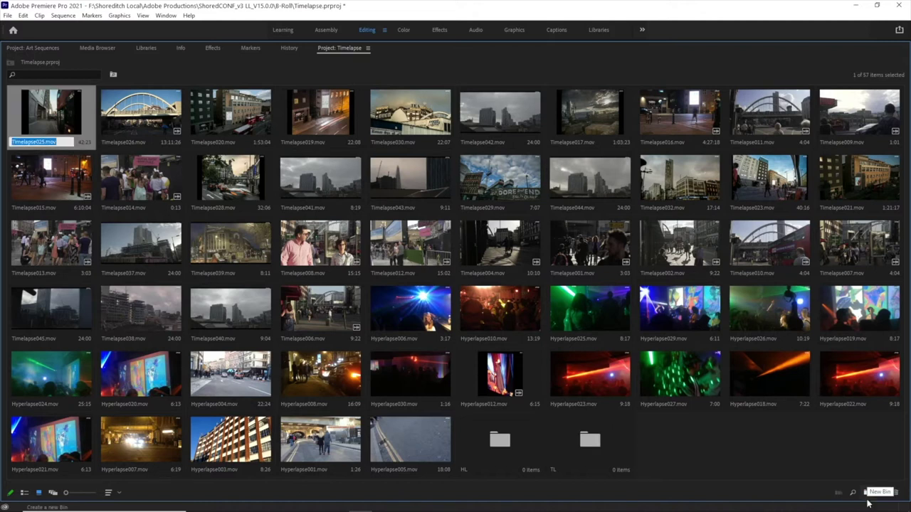
Step: In list view, move all the Hyperlapse clips, Hyperlapse001.mov through Hyperlapse030.mov, into the HL bin and open that bin
{"action": "left_click", "coordinate": [24, 492]}
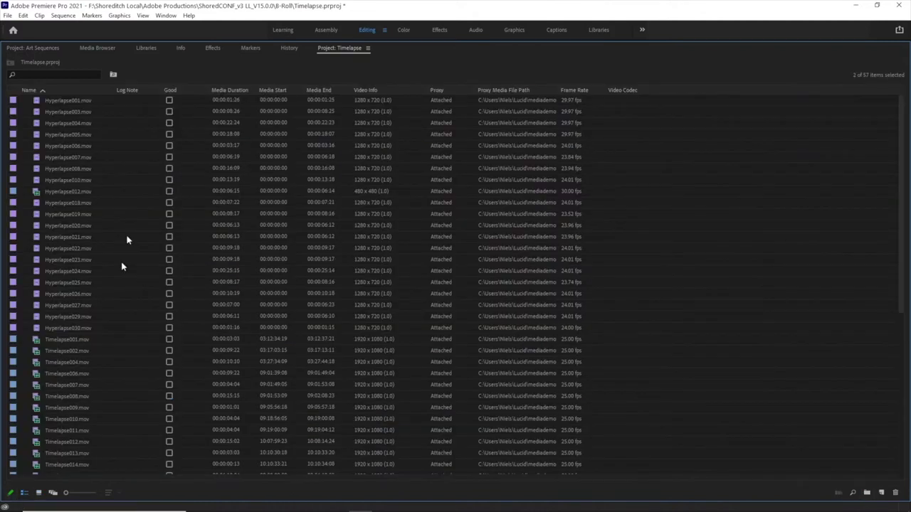
{"action": "left_click", "coordinate": [62, 100]}
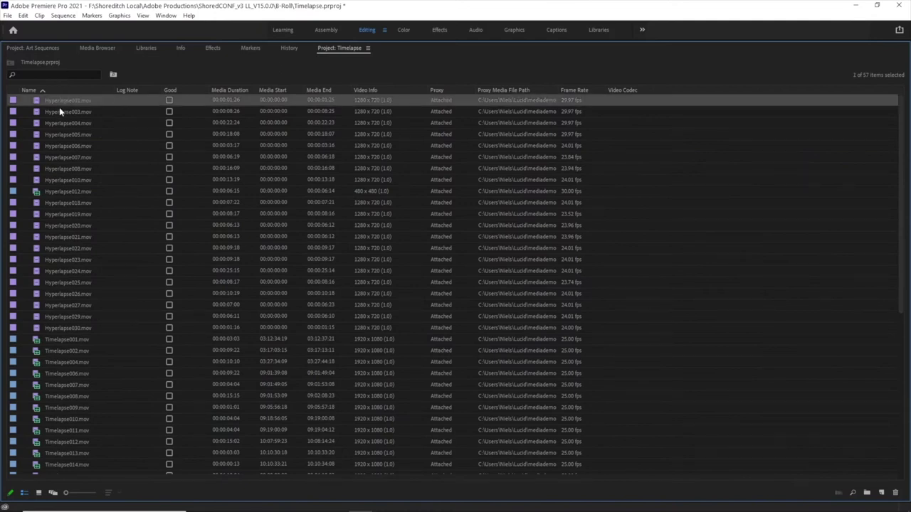
{"action": "left_click", "coordinate": [54, 326], "text": "shift"}
{"action": "key", "text": "Delete"}
{"action": "left_click", "coordinate": [60, 454]}
{"action": "double_click", "coordinate": [61, 457]}
Step: Move all the remaining Timelapse clips into the TL bin and open that bin
{"action": "scroll", "coordinate": [54, 160], "scroll_direction": "up", "scroll_amount": 3}
{"action": "left_click", "coordinate": [67, 100]}
{"action": "left_click", "coordinate": [75, 441], "text": "shift"}
{"action": "left_click_drag", "start_coordinate": [75, 441], "coordinate": [71, 464]}
{"action": "double_click", "coordinate": [49, 113]}
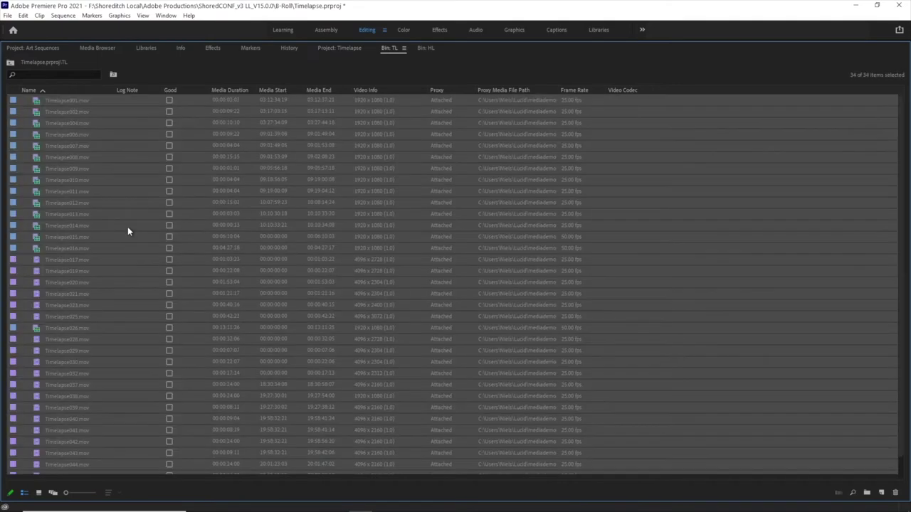
Step: Open the HL bin and preview its Hyperlapse clips as icons to judge them, then return to list view
{"action": "left_click", "coordinate": [10, 63]}
{"action": "double_click", "coordinate": [64, 101]}
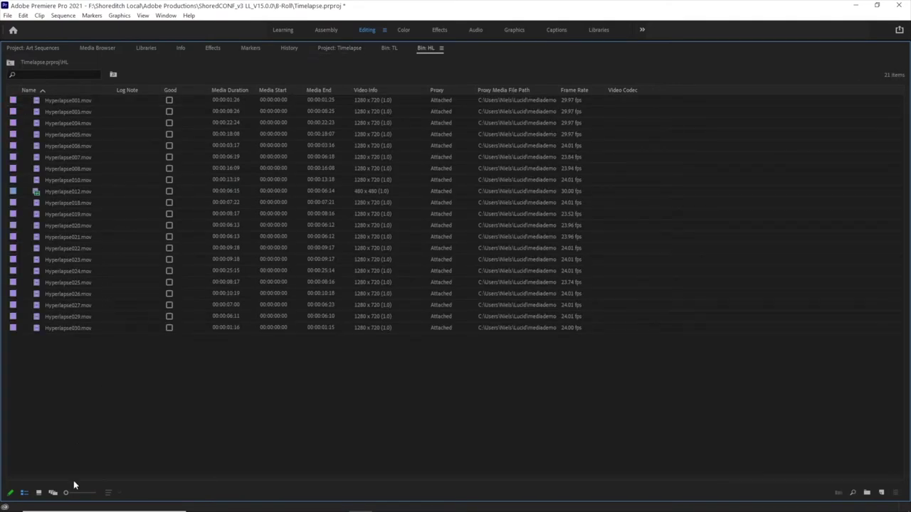
{"action": "left_click", "coordinate": [39, 493]}
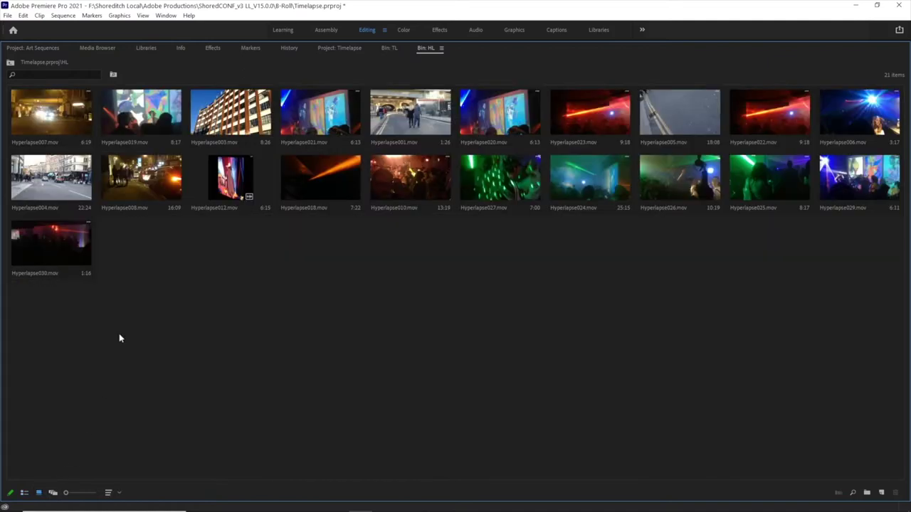
{"action": "left_click", "coordinate": [24, 493]}
{"action": "left_click", "coordinate": [169, 123]}
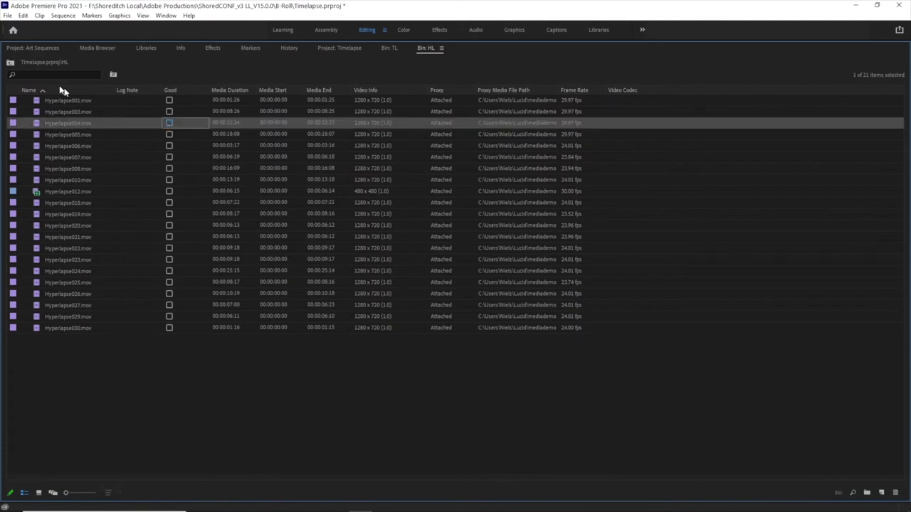
{"action": "left_click", "coordinate": [10, 62]}
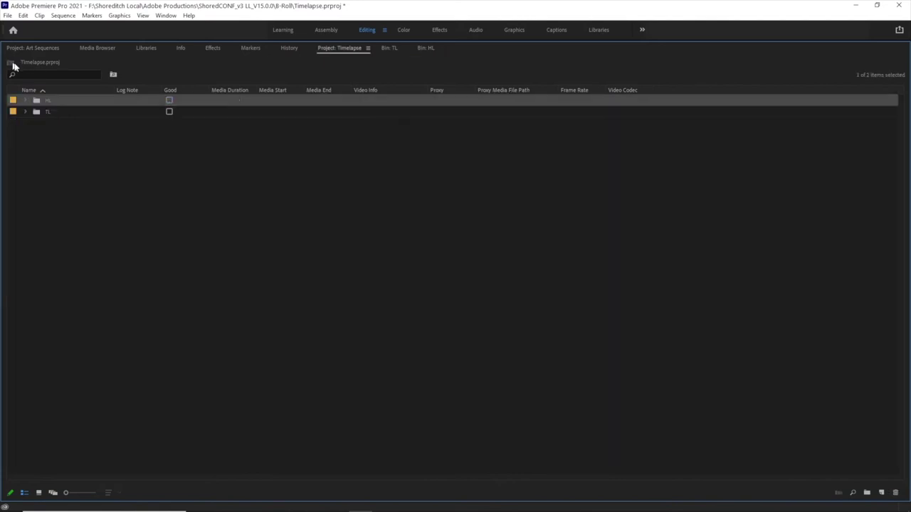
{"action": "double_click", "coordinate": [45, 101]}
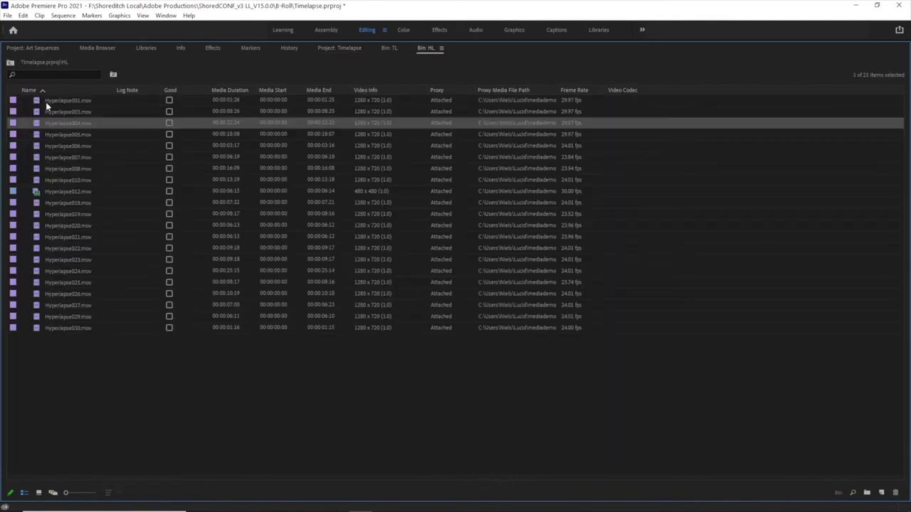
{"action": "left_click", "coordinate": [38, 493]}
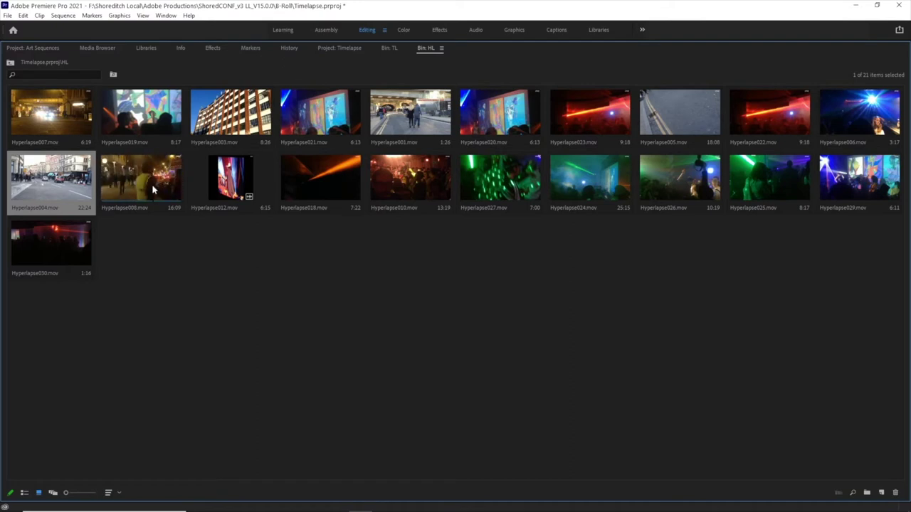
{"action": "left_click", "coordinate": [24, 492]}
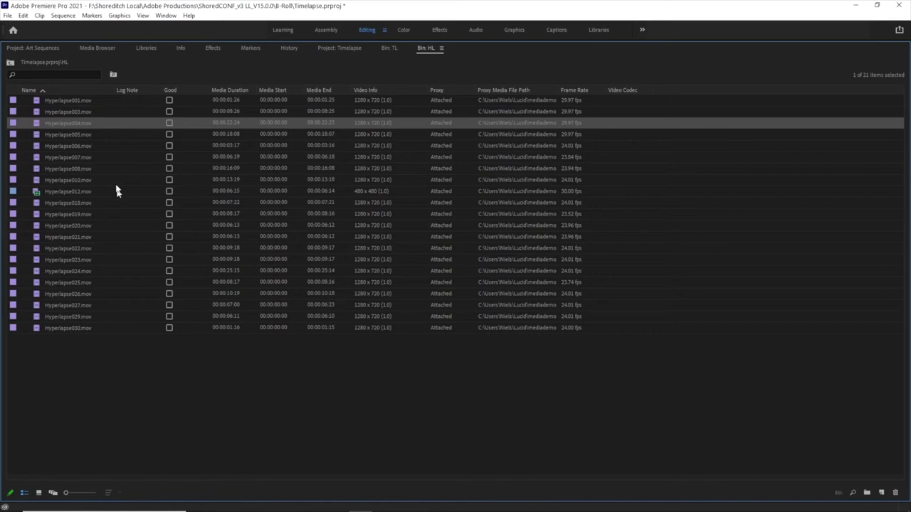
Step: Mark Hyperlapse003.mov and Hyperlapse008.mov as Good in the HL bin
{"action": "left_click", "coordinate": [169, 171]}
{"action": "left_click", "coordinate": [171, 111]}
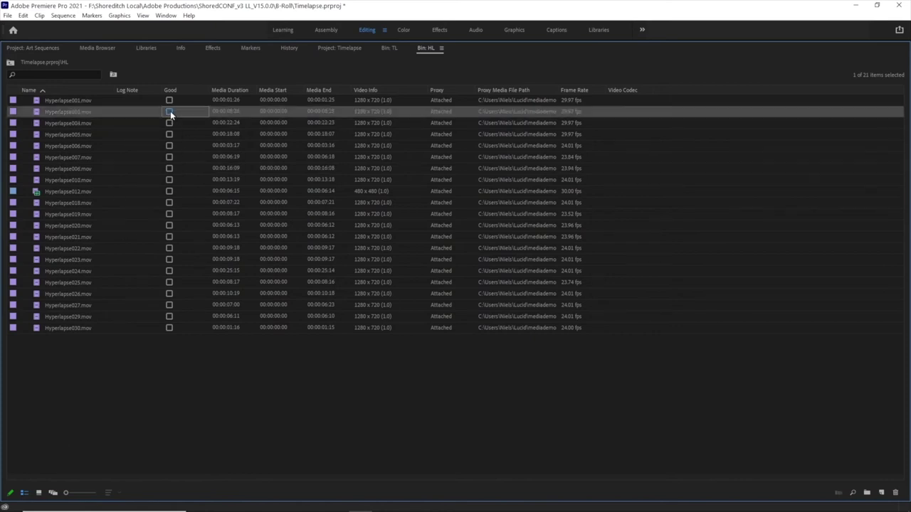
{"action": "left_click", "coordinate": [170, 113]}
{"action": "left_click", "coordinate": [170, 169]}
{"action": "left_click", "coordinate": [170, 168]}
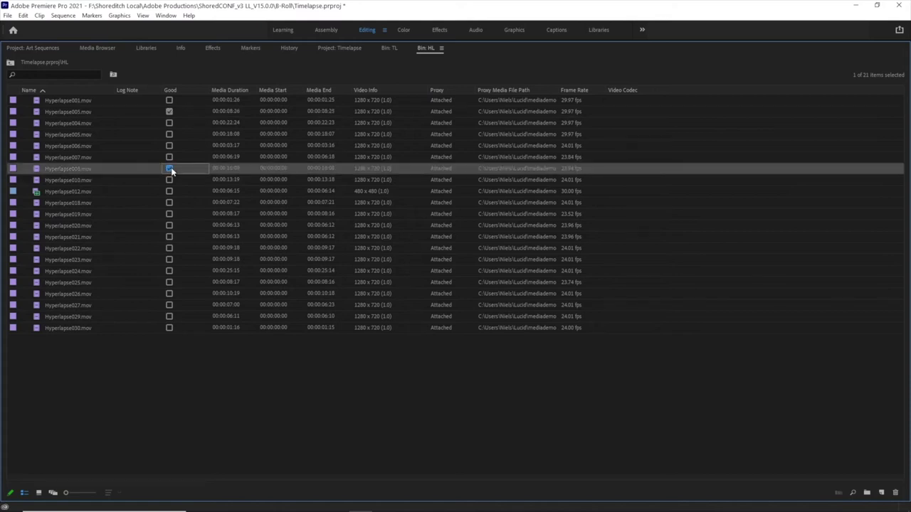
Step: Preview more HL clips as icons and mark Hyperlapse019.mov and Hyperlapse024.mov as Good in list view
{"action": "left_click", "coordinate": [39, 493]}
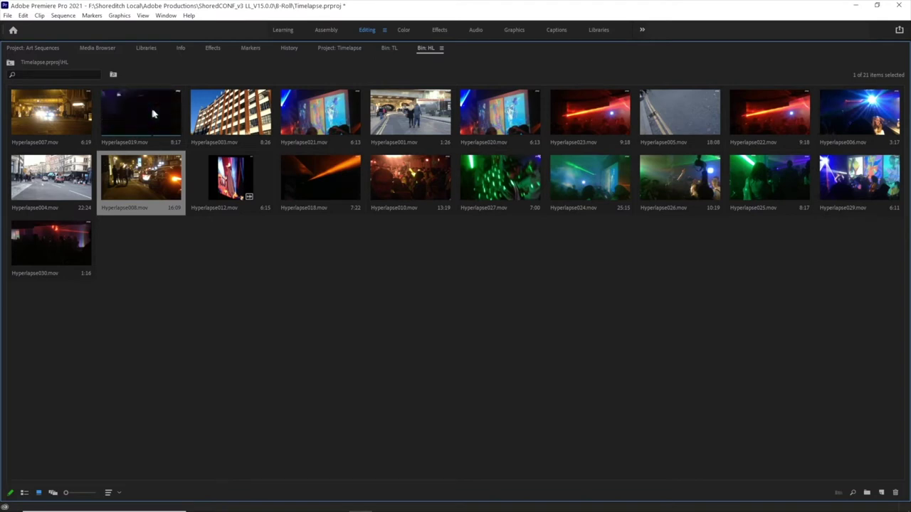
{"action": "left_click", "coordinate": [25, 491]}
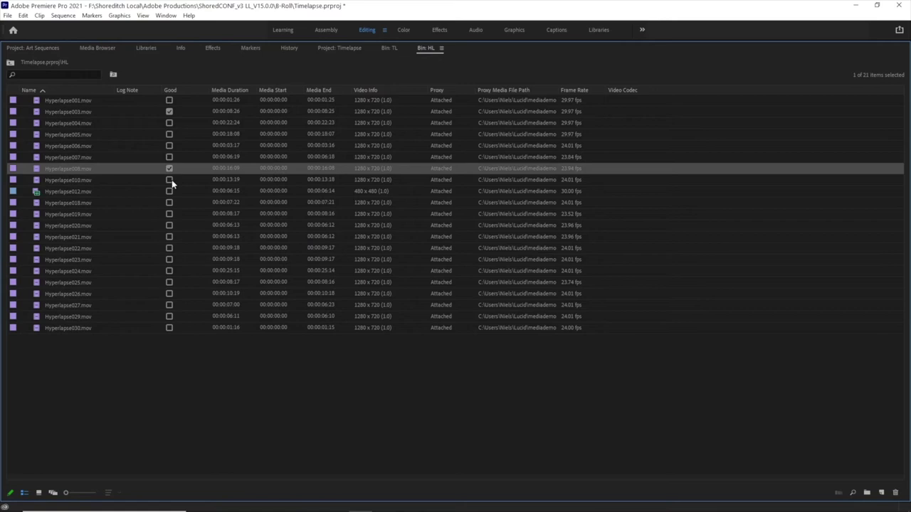
{"action": "left_click", "coordinate": [170, 216]}
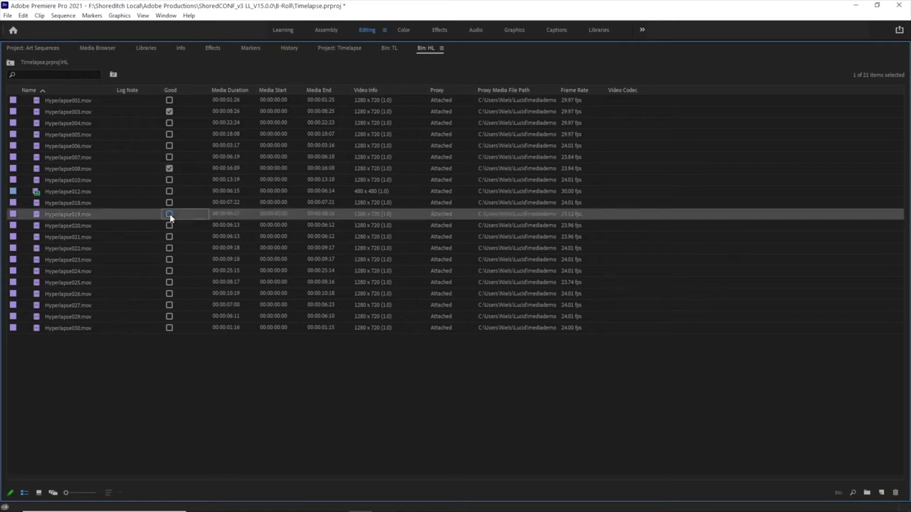
{"action": "left_click", "coordinate": [170, 271]}
{"action": "left_click", "coordinate": [191, 344]}
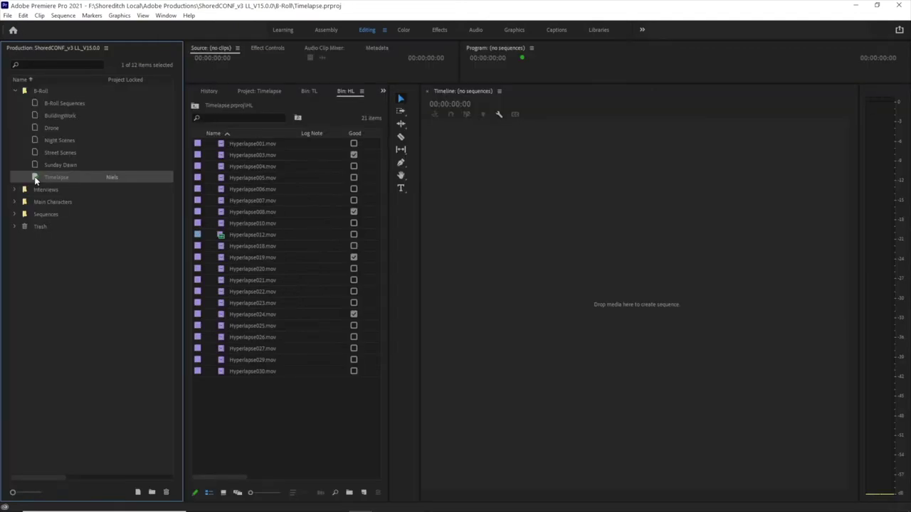
{"action": "right_click", "coordinate": [36, 176]}
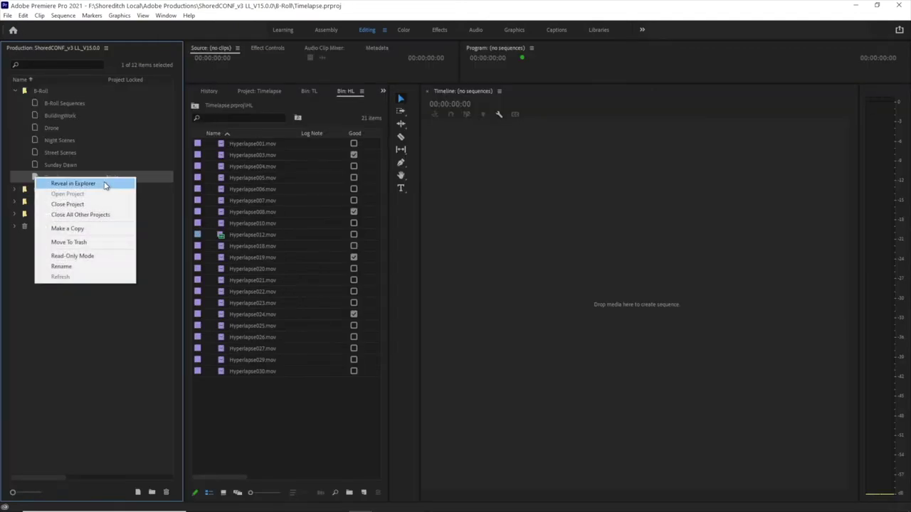
{"action": "left_click", "coordinate": [149, 178]}
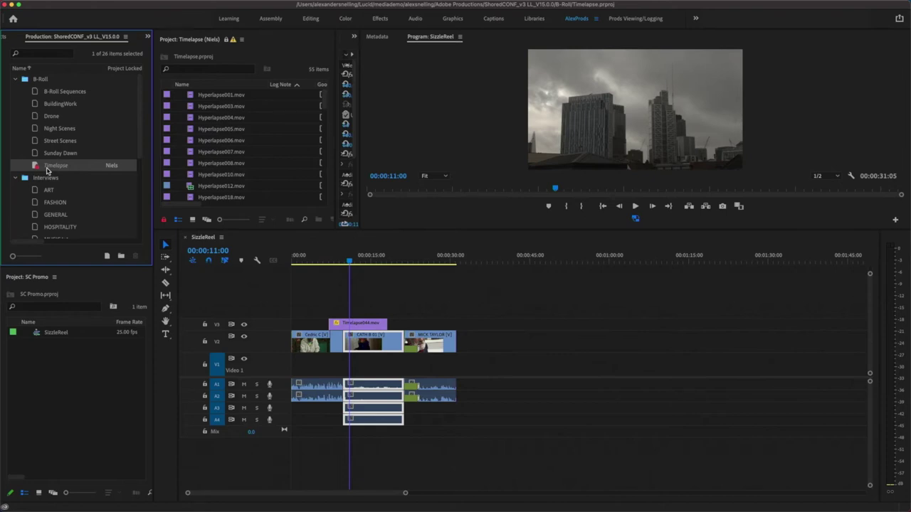
Step: Back on the SizzleReel editor's workstation, refresh the locked Timelapse project to load the other editor's changes
{"action": "right_click", "coordinate": [47, 170]}
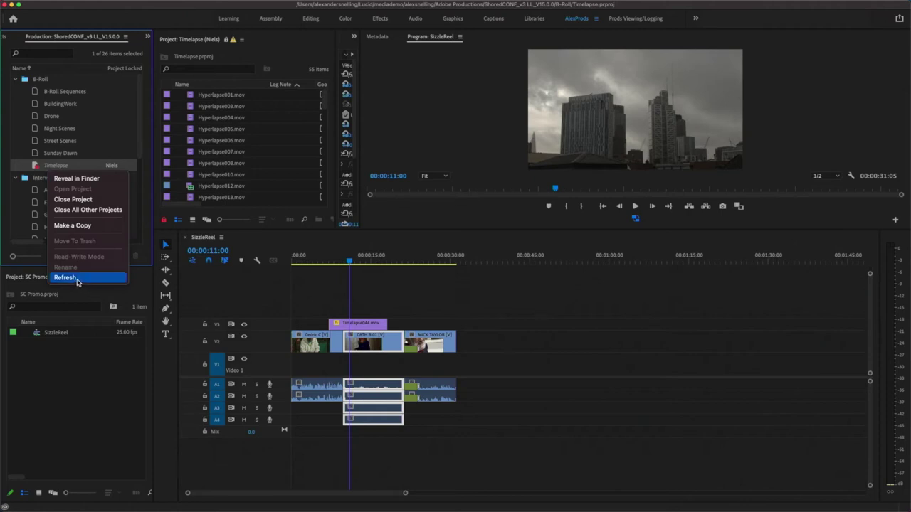
{"action": "left_click", "coordinate": [68, 166]}
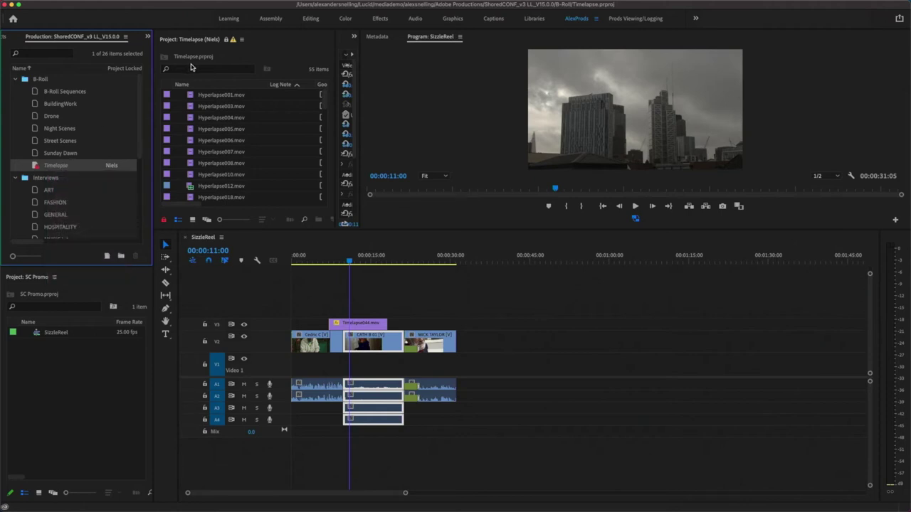
{"action": "left_click", "coordinate": [241, 40]}
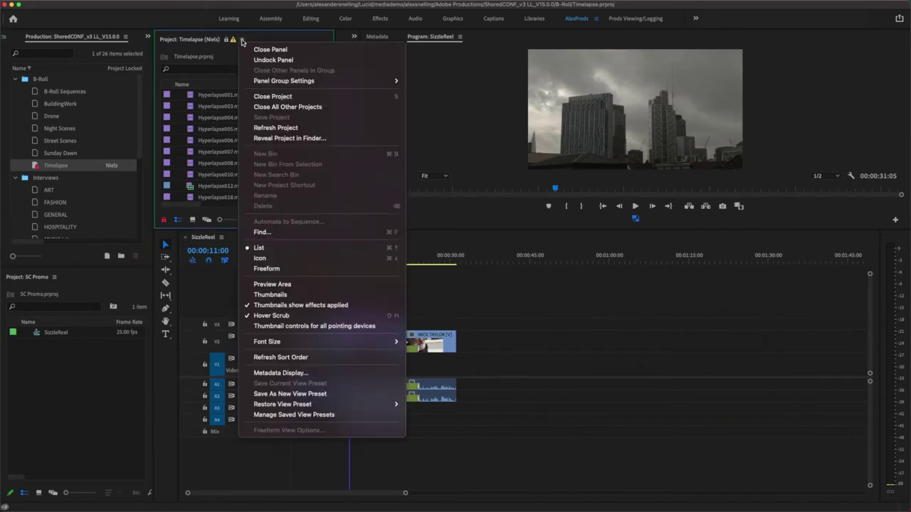
{"action": "left_click", "coordinate": [280, 128]}
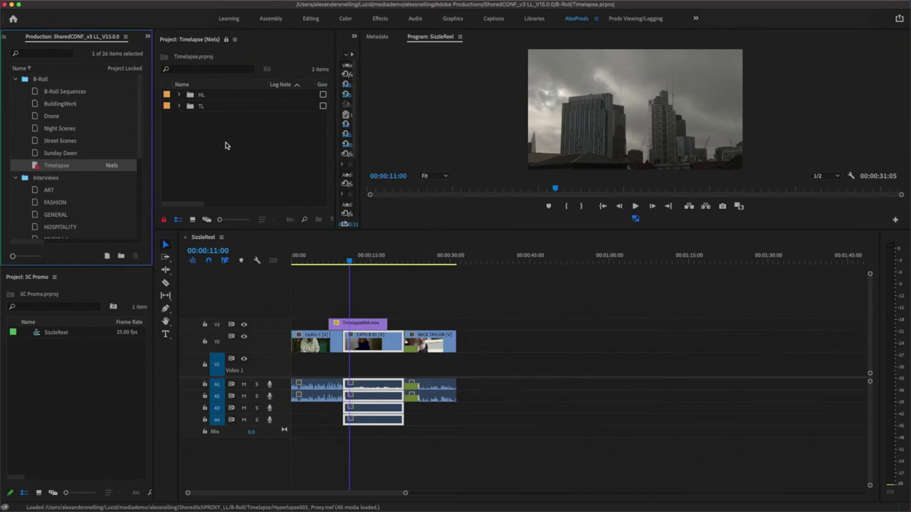
Step: Inspect the TL and HL bins of the refreshed Timelapse project and check the HL clips' Good marks in a maximized view
{"action": "left_click", "coordinate": [179, 106]}
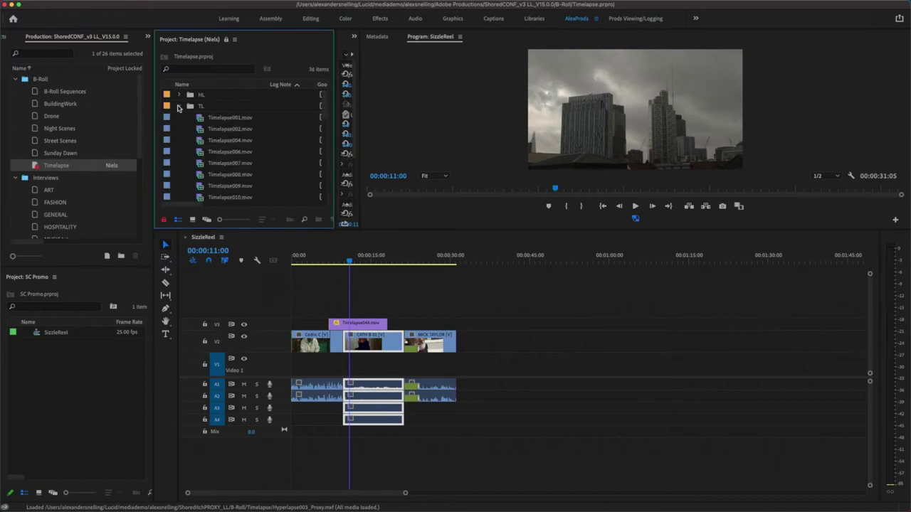
{"action": "left_click", "coordinate": [179, 106]}
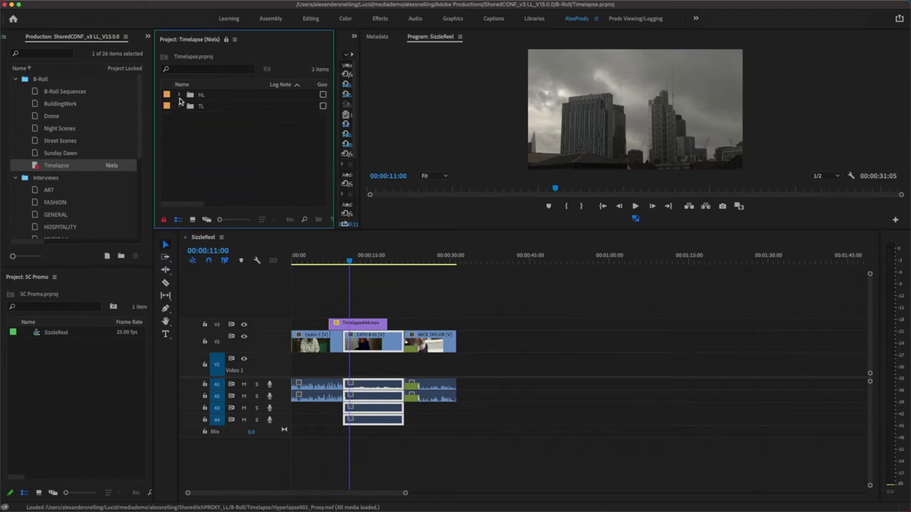
{"action": "left_click", "coordinate": [179, 96]}
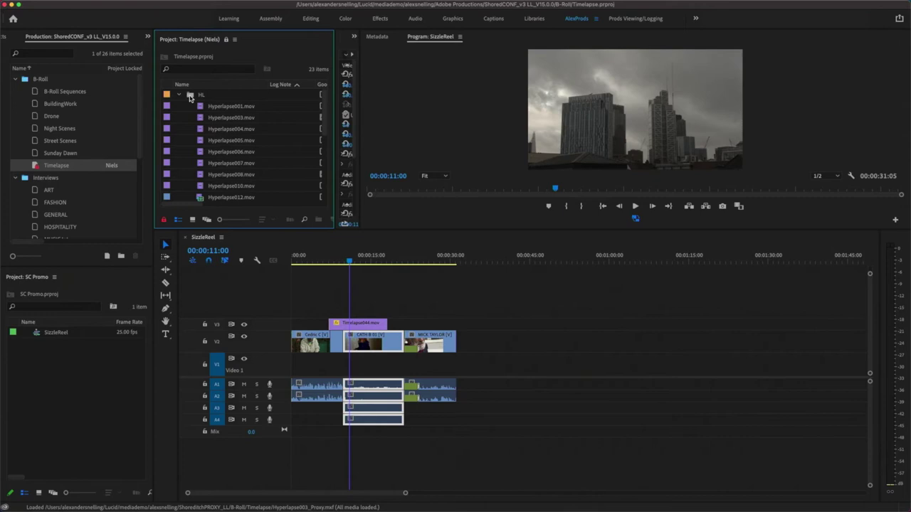
{"action": "double_click", "coordinate": [189, 95]}
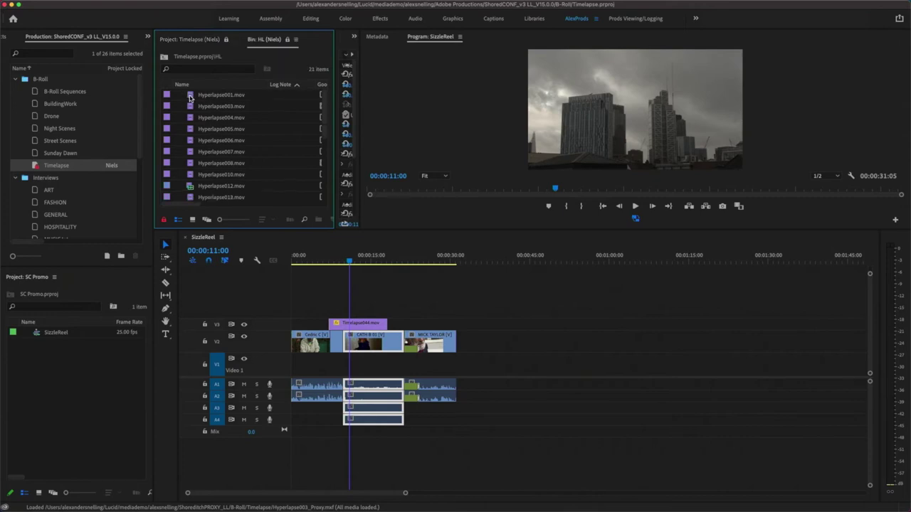
{"action": "key", "text": "grave"}
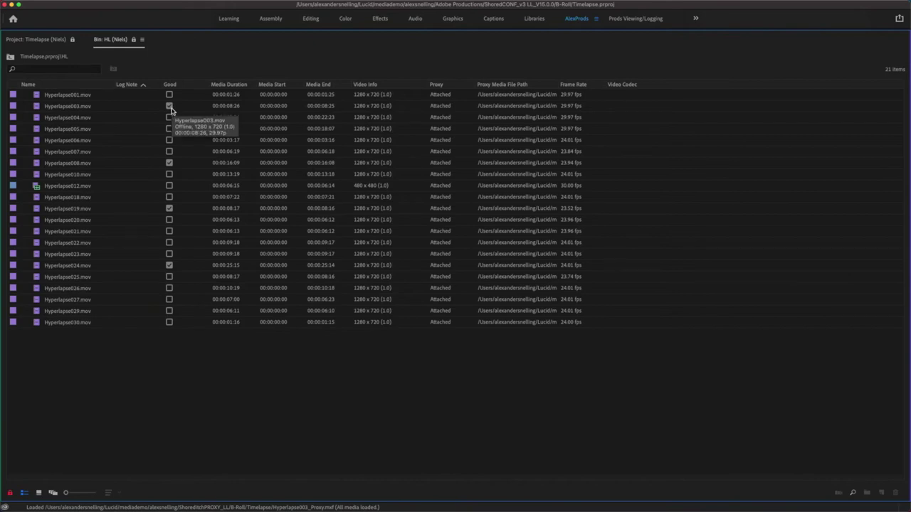
{"action": "key", "text": "grave"}
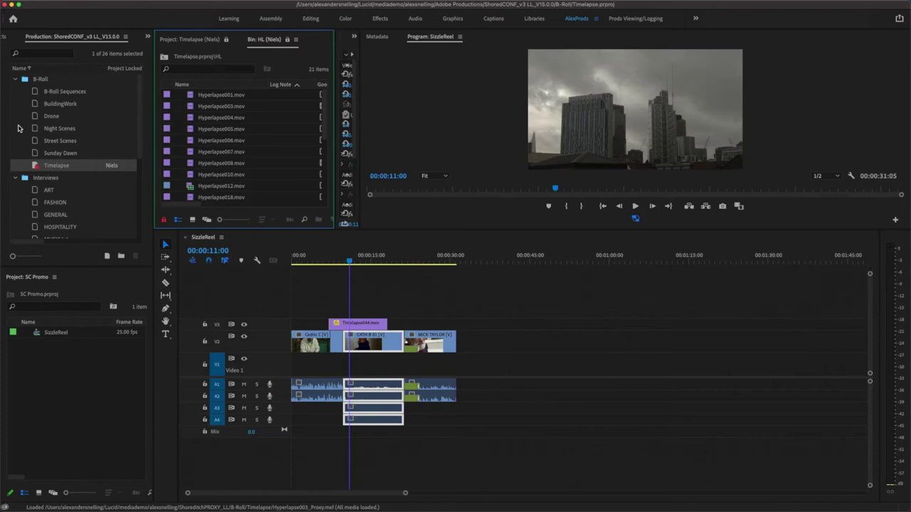
Step: Open the Art Sequences project from the Sequences folder and skim back through its interview sequence in the timeline
{"action": "scroll", "coordinate": [72, 152], "scroll_direction": "down", "scroll_amount": 5}
{"action": "scroll", "coordinate": [72, 152], "scroll_direction": "down", "scroll_amount": 3}
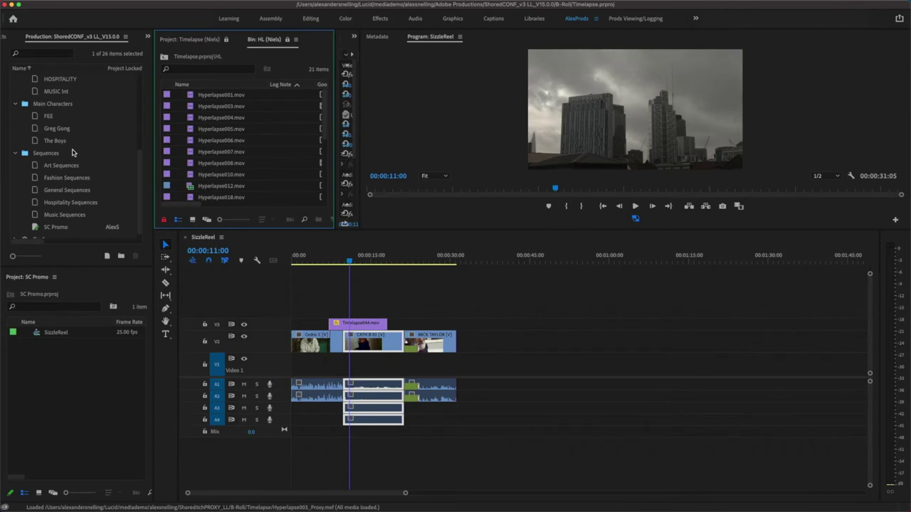
{"action": "double_click", "coordinate": [36, 166]}
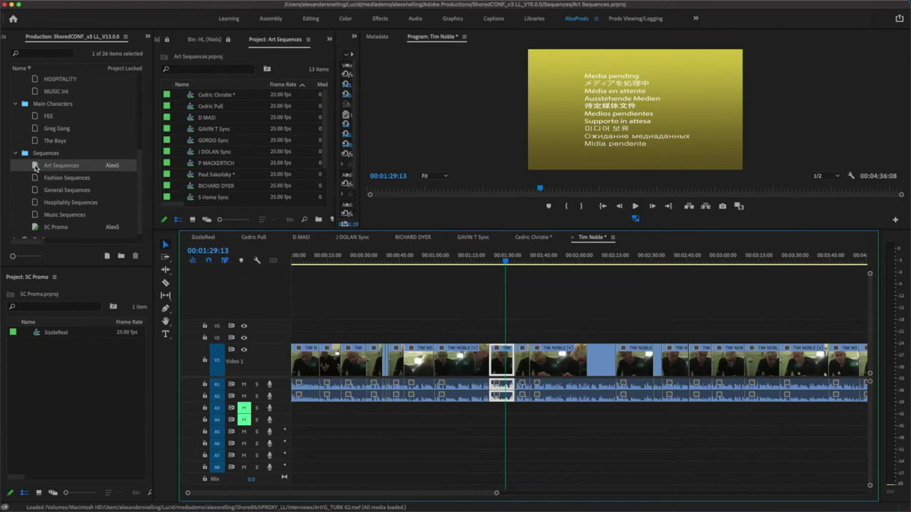
{"action": "left_click_drag", "start_coordinate": [504, 257], "coordinate": [478, 258]}
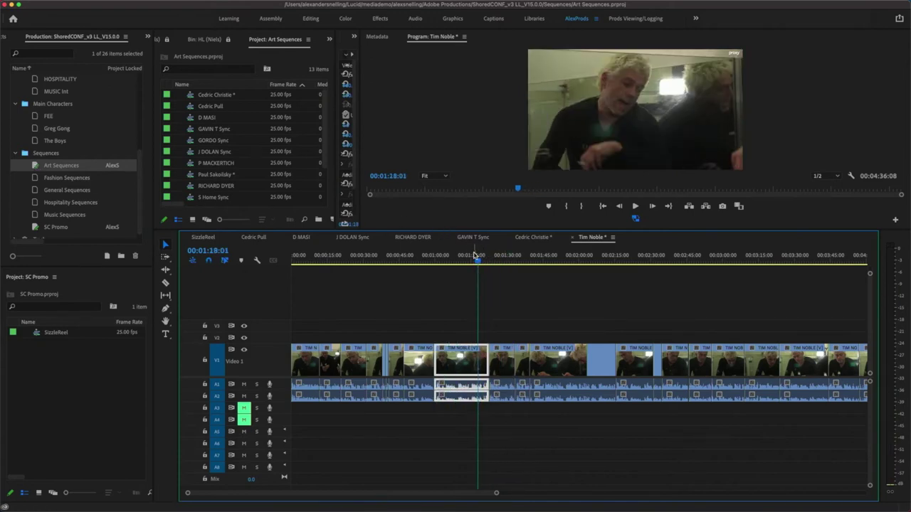
{"action": "left_click_drag", "start_coordinate": [474, 258], "coordinate": [332, 270]}
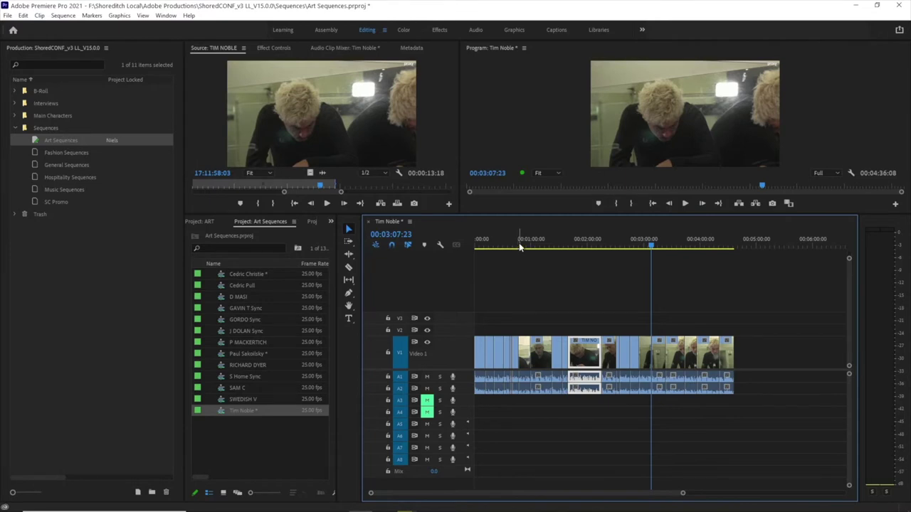
Step: On the other editor's workstation, sample several points of the interview sequence and reveal its source clip in the ART project
{"action": "left_click", "coordinate": [518, 242]}
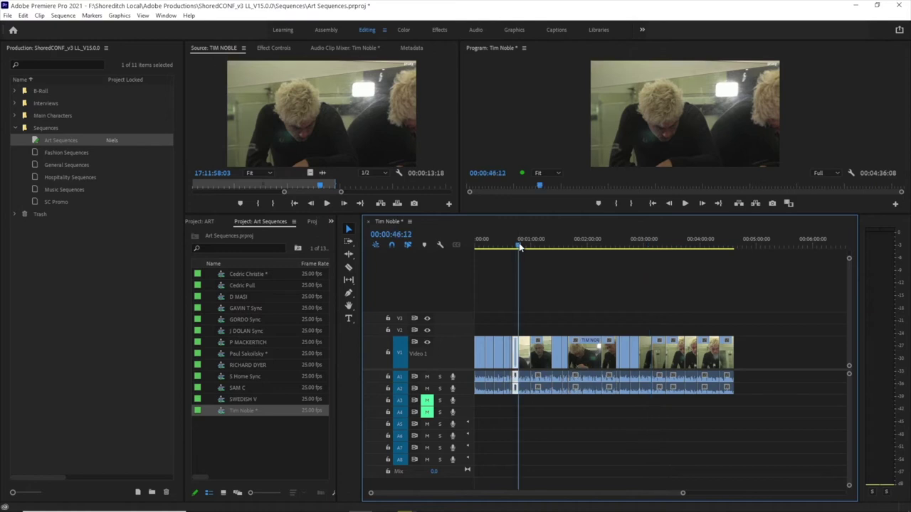
{"action": "left_click", "coordinate": [712, 245]}
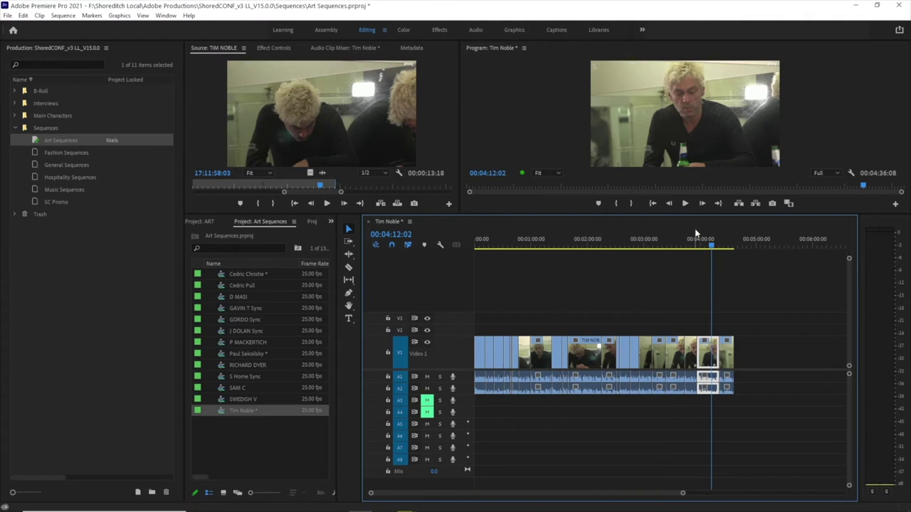
{"action": "right_click", "coordinate": [309, 128]}
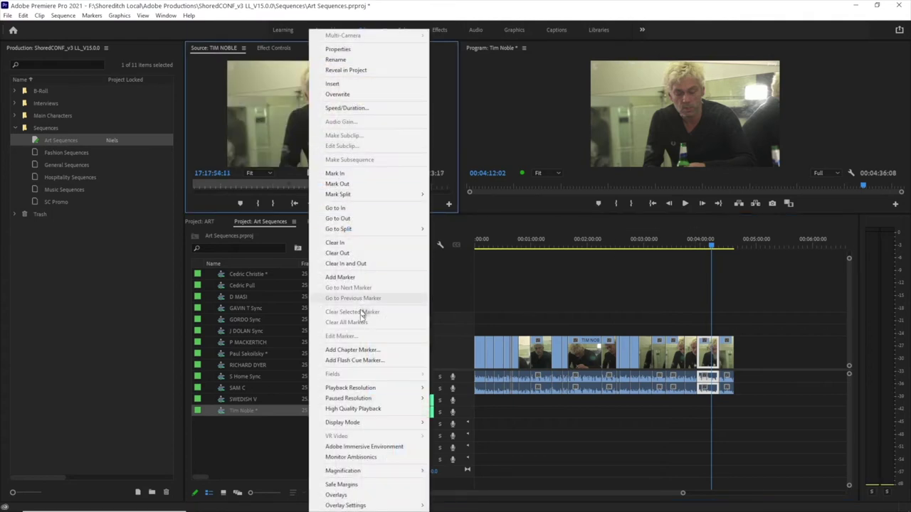
{"action": "left_click", "coordinate": [375, 70]}
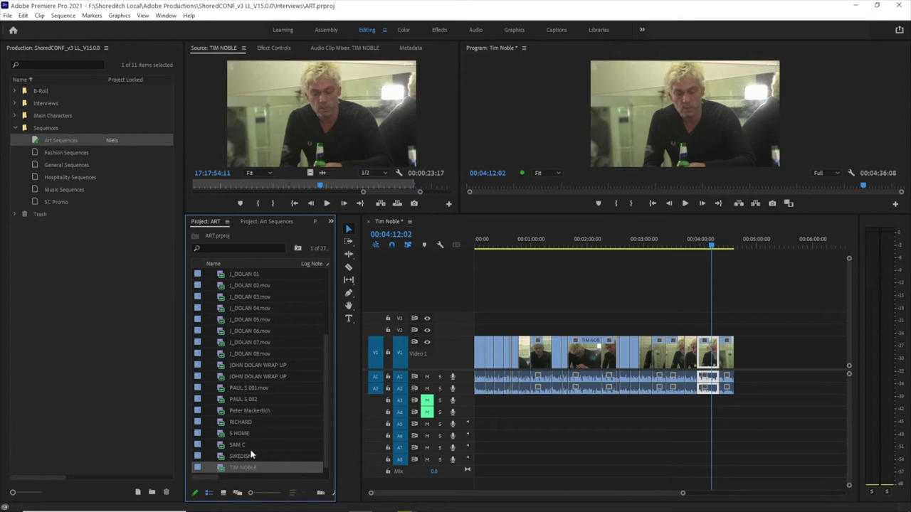
{"action": "mouse_move", "coordinate": [232, 473]}
{"action": "left_click", "coordinate": [582, 244]}
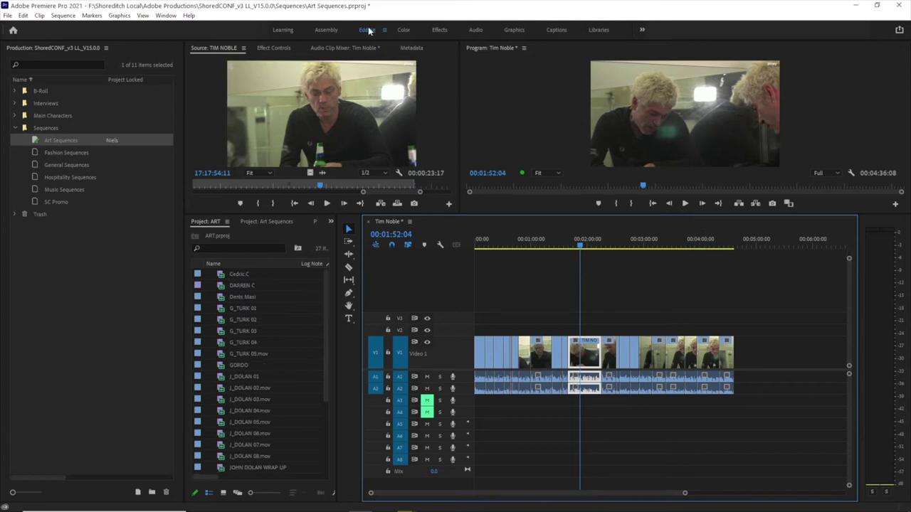
Step: Switch to the Effects workspace, search the effects for "mono" and widen the timeline
{"action": "left_click", "coordinate": [441, 30]}
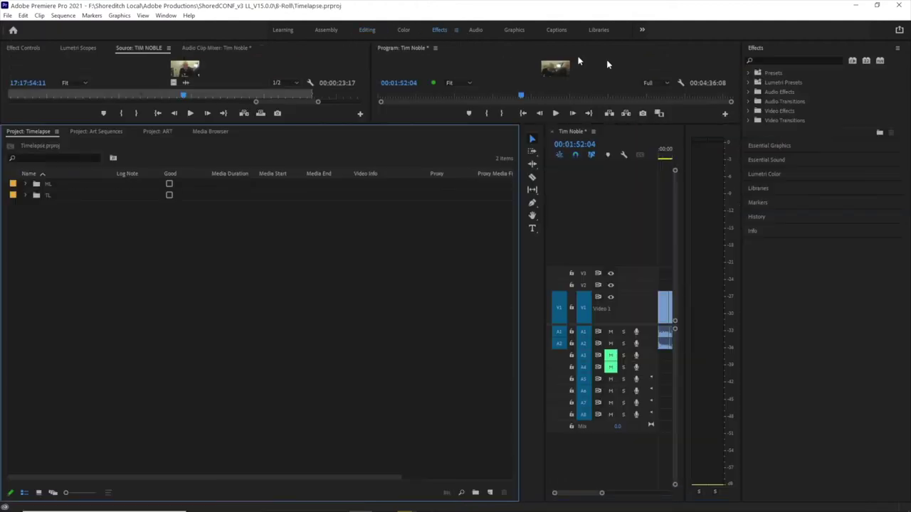
{"action": "left_click", "coordinate": [778, 61]}
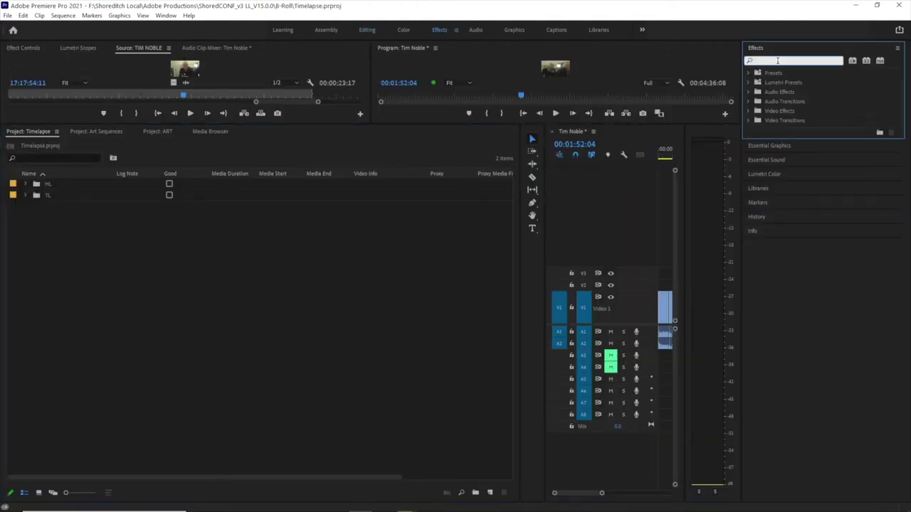
{"action": "type", "text": "mono"}
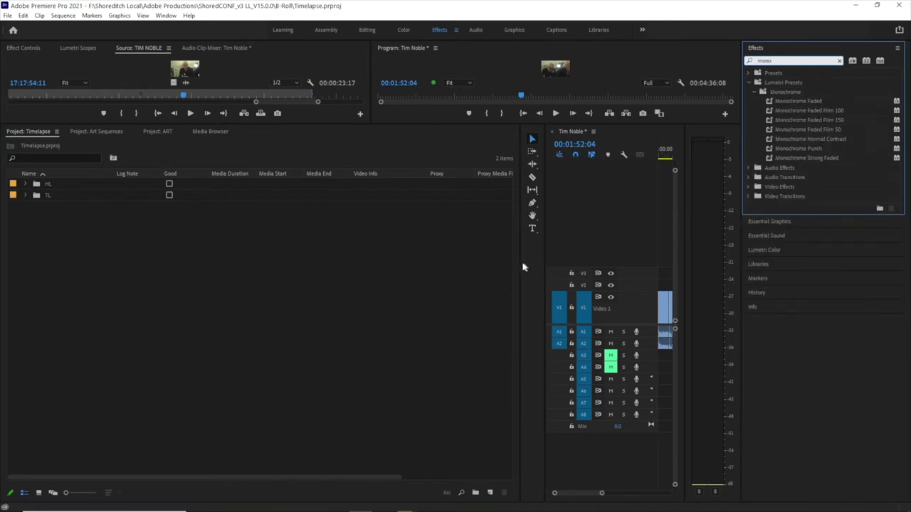
{"action": "left_click_drag", "start_coordinate": [545, 262], "coordinate": [373, 262]}
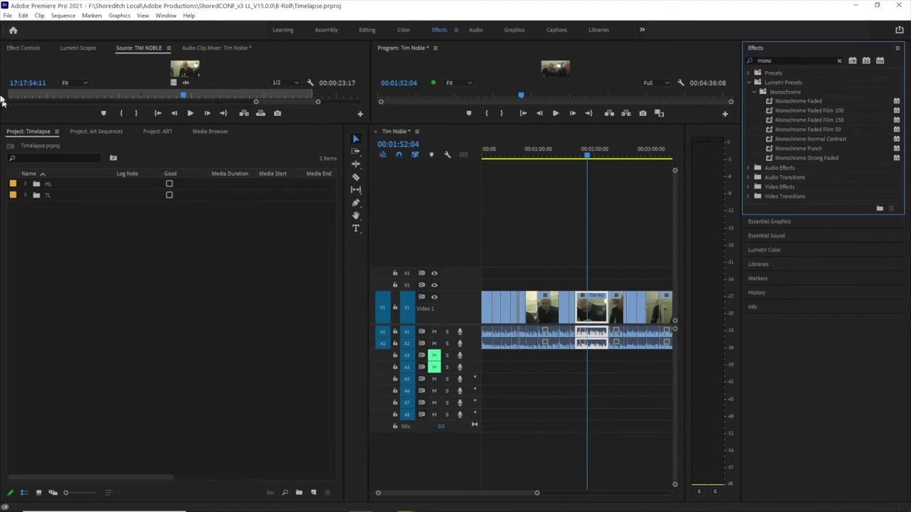
Step: Apply the Monochrome Faded Lumetri preset to the last interview source clip in the ART project
{"action": "left_click", "coordinate": [158, 131]}
{"action": "scroll", "coordinate": [189, 313], "scroll_direction": "down", "scroll_amount": 1}
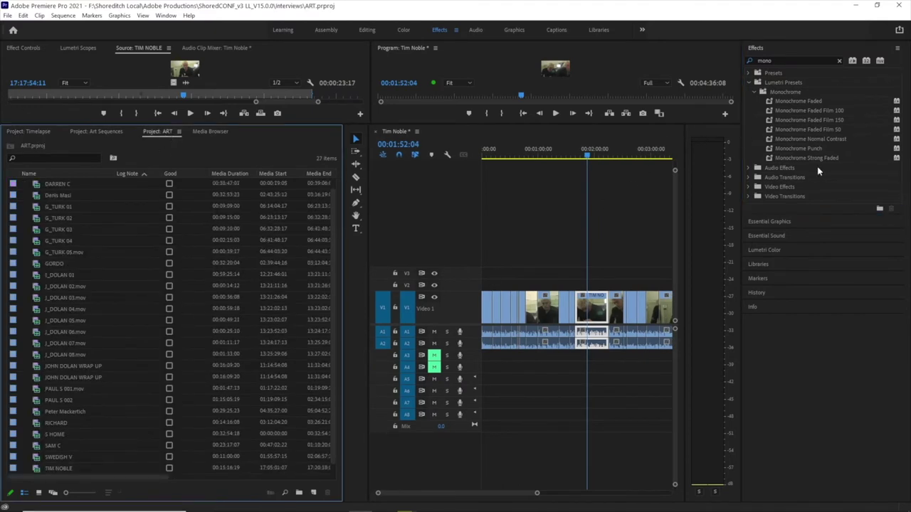
{"action": "left_click", "coordinate": [768, 103]}
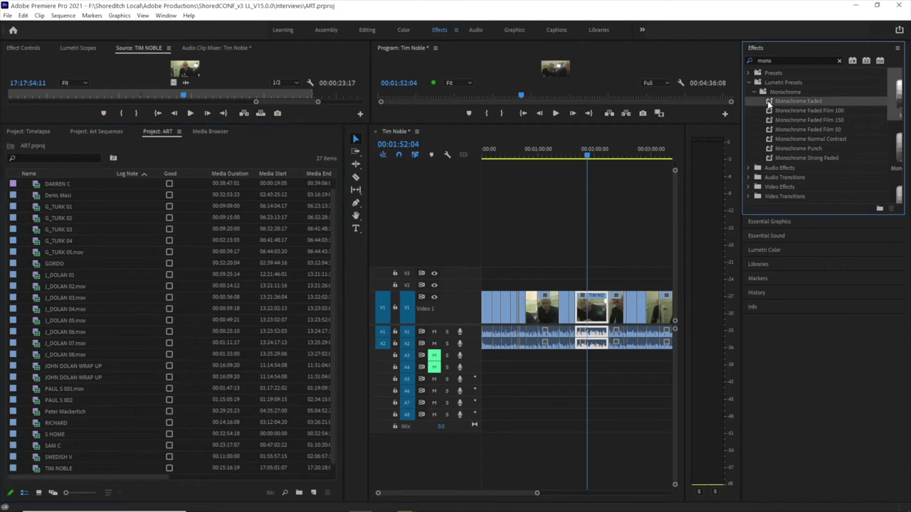
{"action": "left_click_drag", "start_coordinate": [768, 103], "coordinate": [57, 466]}
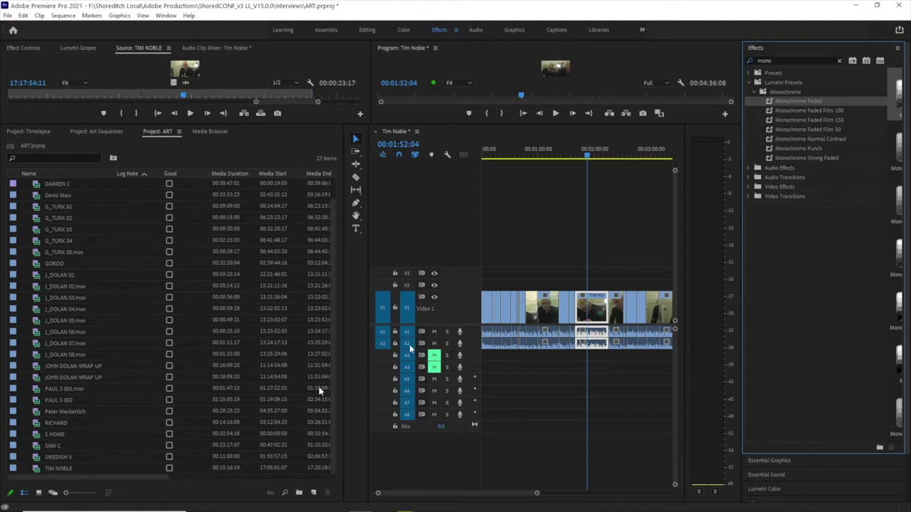
Step: Enlarge the source and program monitors and check the monochrome look at two points in the interview sequence
{"action": "left_click_drag", "start_coordinate": [556, 126], "coordinate": [553, 265]}
{"action": "left_click", "coordinate": [548, 299]}
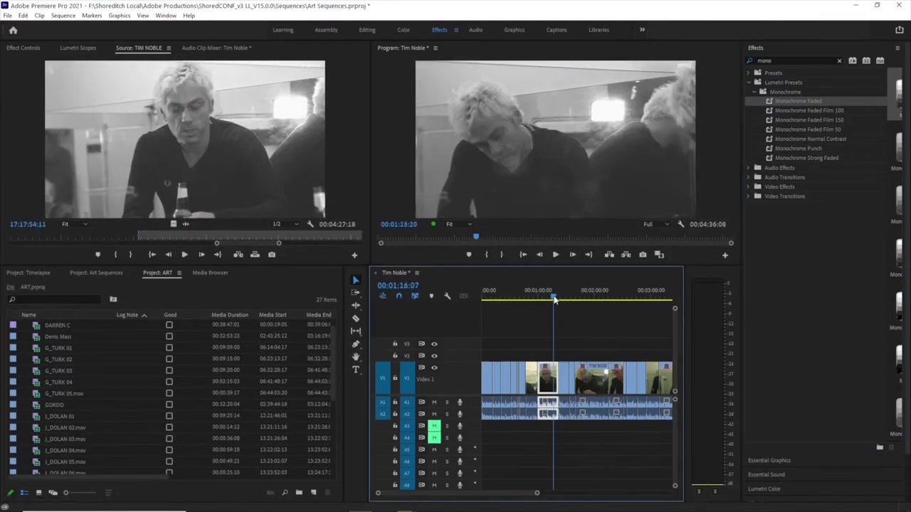
{"action": "left_click", "coordinate": [595, 297]}
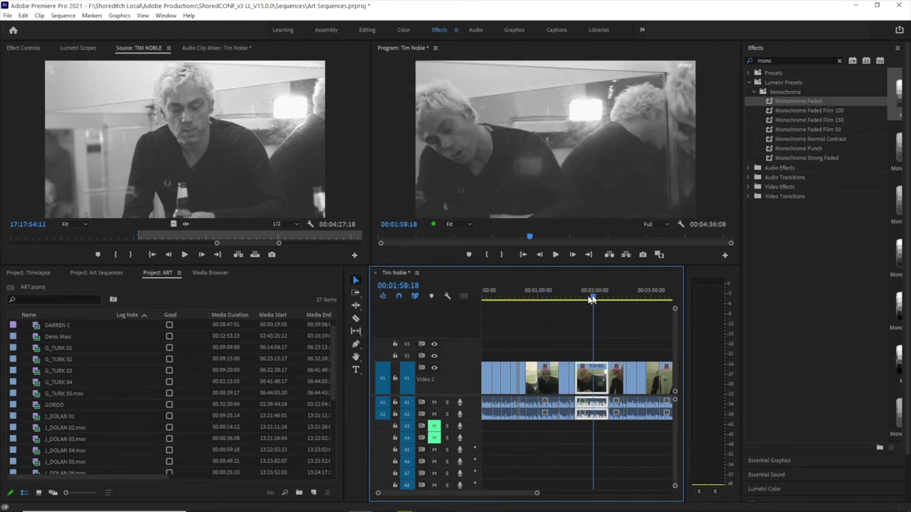
Step: Widen the timeline further, bring the Art Sequences project to the front and save the changes
{"action": "left_click_drag", "start_coordinate": [369, 333], "coordinate": [328, 337]}
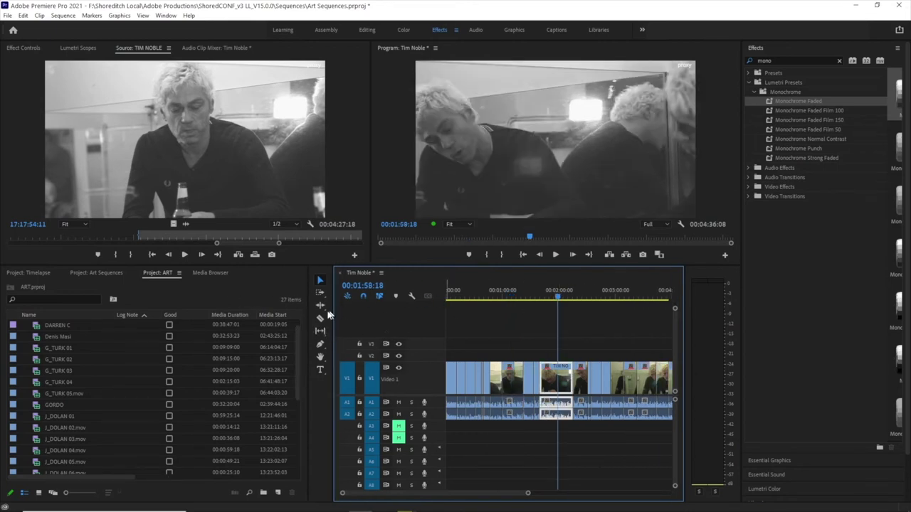
{"action": "left_click", "coordinate": [96, 274]}
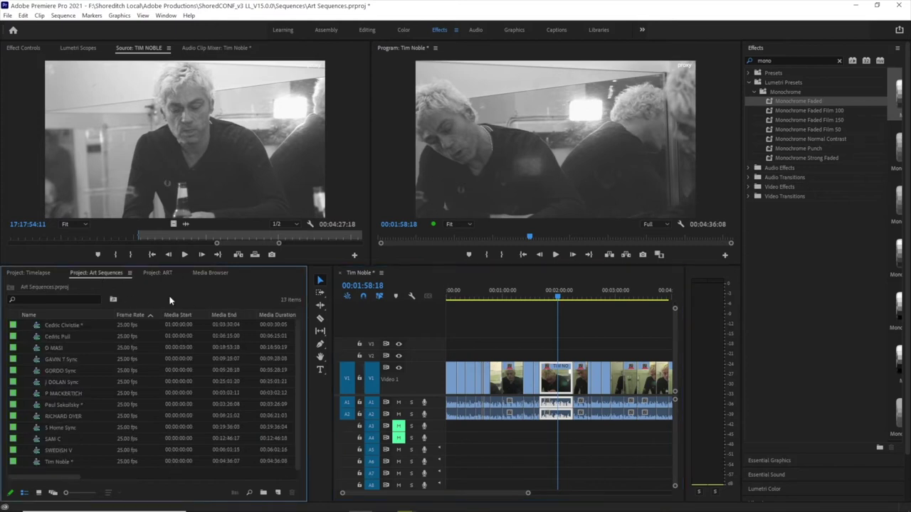
{"action": "key", "text": "ctrl+s"}
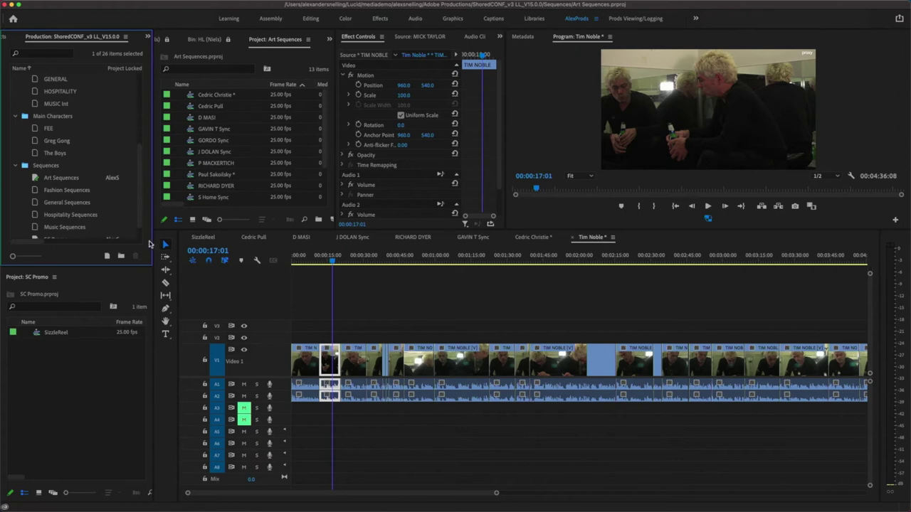
Step: Back on the SizzleReel editor's workstation, skim the interview sequence's early clips and locate the locked ART project in the production
{"action": "left_click_drag", "start_coordinate": [332, 261], "coordinate": [316, 264]}
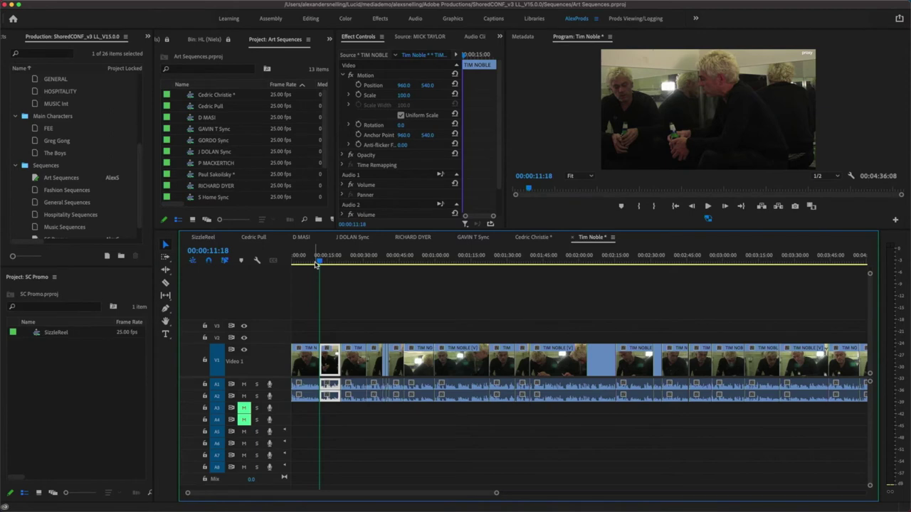
{"action": "scroll", "coordinate": [119, 168], "scroll_direction": "up", "scroll_amount": 4}
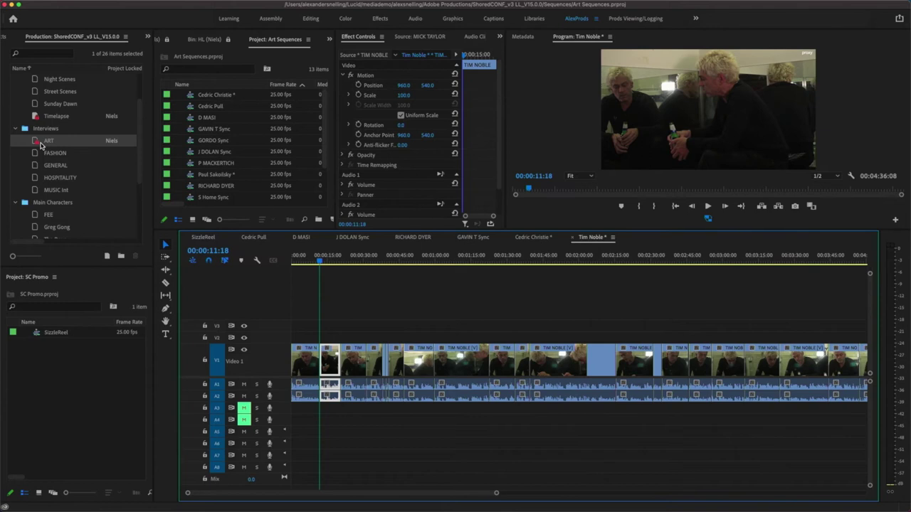
{"action": "scroll", "coordinate": [41, 145], "scroll_direction": "down", "scroll_amount": 4}
{"action": "left_click_drag", "start_coordinate": [330, 262], "coordinate": [404, 271]}
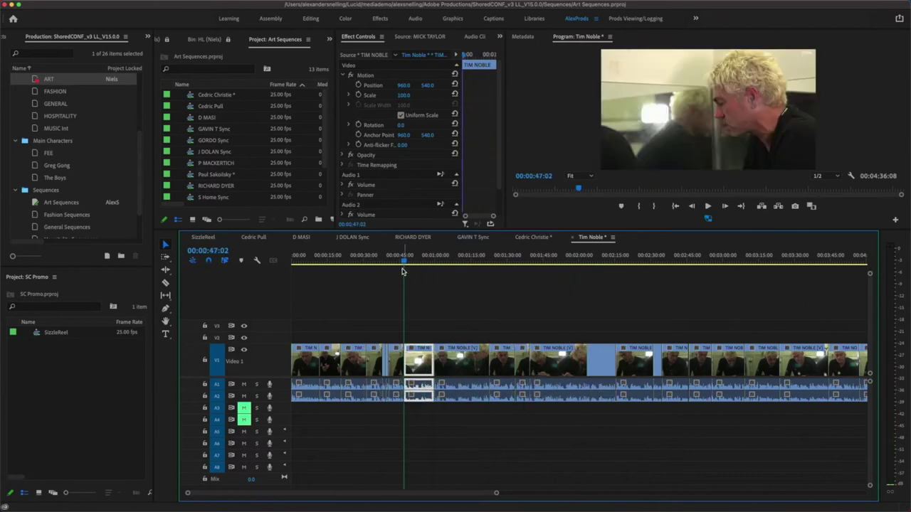
Step: Open the locked ART project from the Interviews folder to load the other editor's source clip changes
{"action": "scroll", "coordinate": [117, 181], "scroll_direction": "up", "scroll_amount": 6}
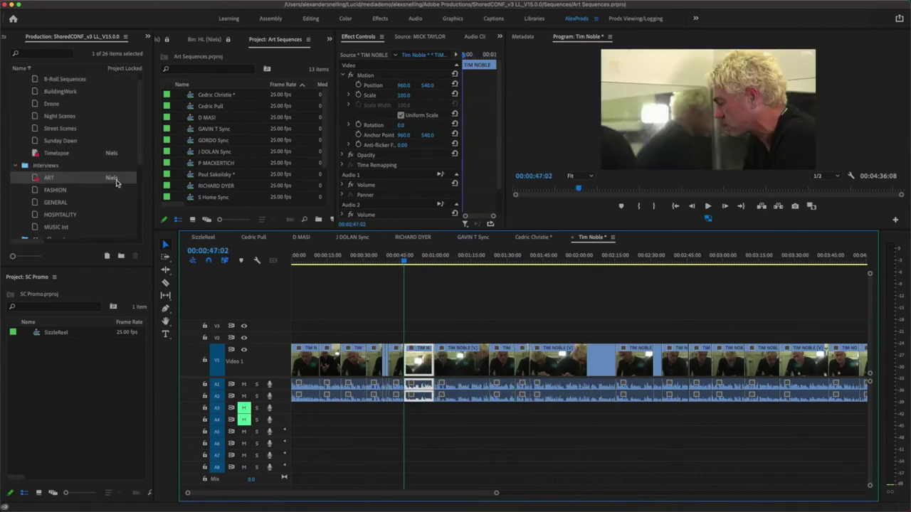
{"action": "right_click", "coordinate": [47, 189]}
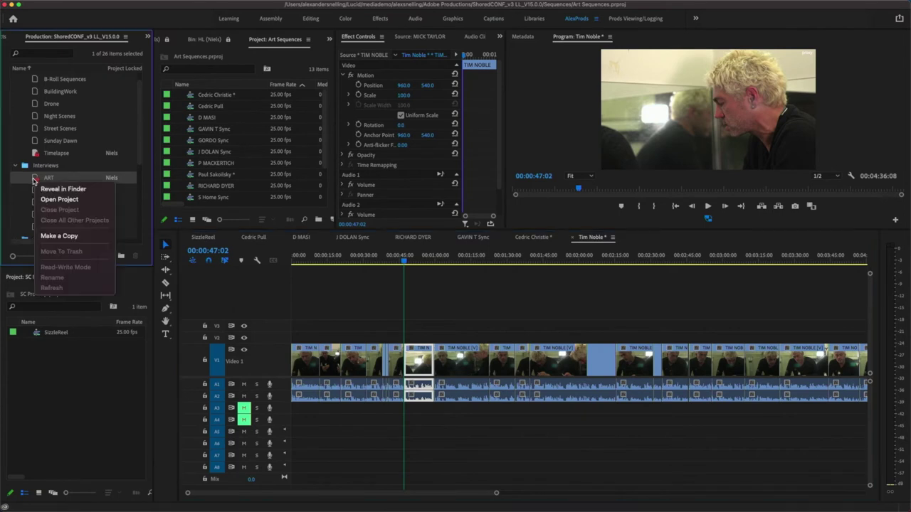
{"action": "left_click", "coordinate": [60, 199]}
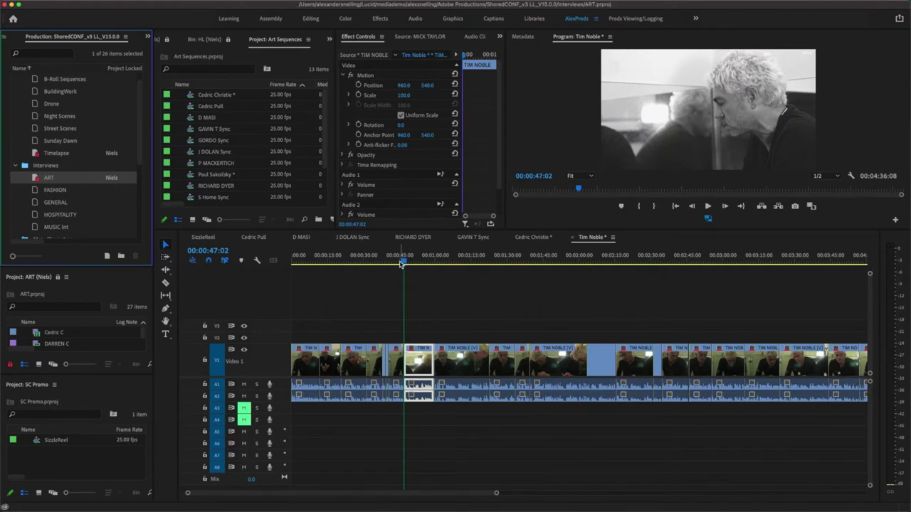
Step: Skim the interview sequence towards its end to check the monochrome look, fitting the whole sequence in the timeline
{"action": "left_click_drag", "start_coordinate": [399, 263], "coordinate": [764, 275]}
{"action": "key", "text": "backslash"}
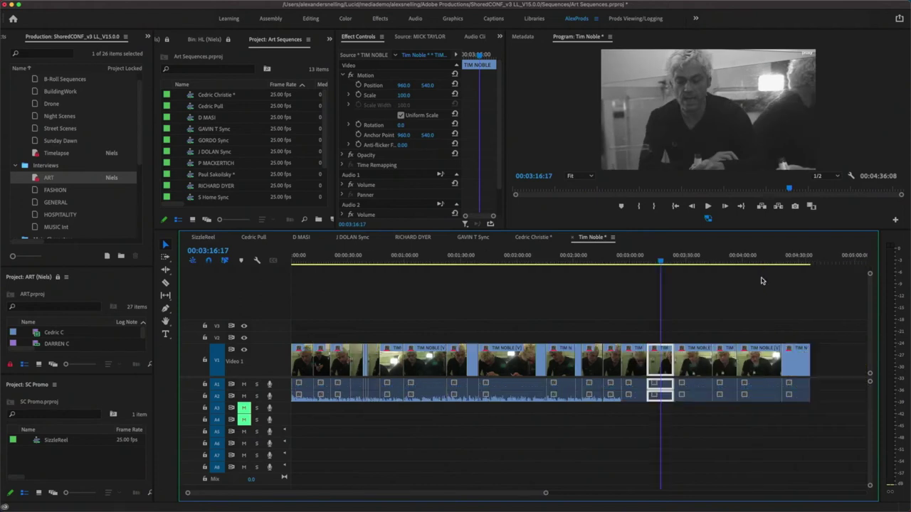
{"action": "mouse_move", "coordinate": [768, 262]}
{"action": "left_mouse_down"}
{"action": "mouse_move", "coordinate": [778, 262]}
{"action": "mouse_move", "coordinate": [764, 260]}
{"action": "left_mouse_up"}
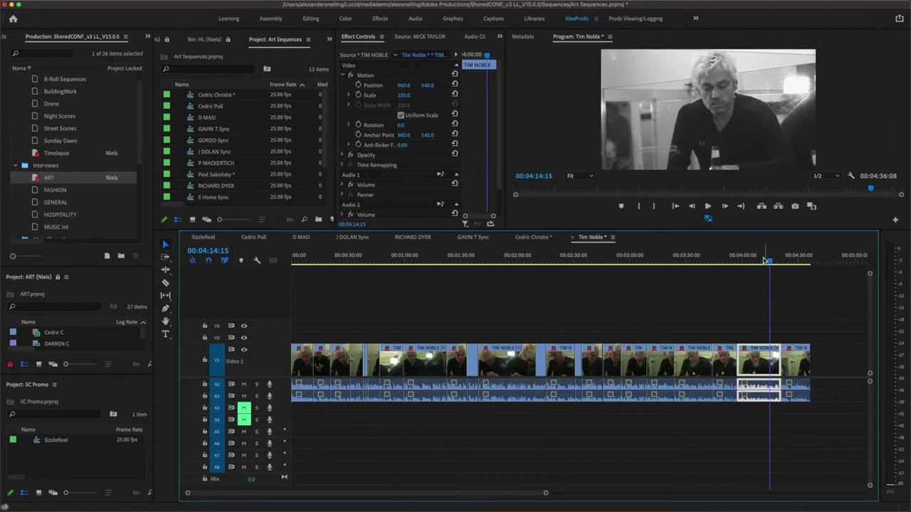
Step: Compare the sequence clip's effects with the source clip's Lumetri Color effect in Effect Controls
{"action": "left_click", "coordinate": [342, 74]}
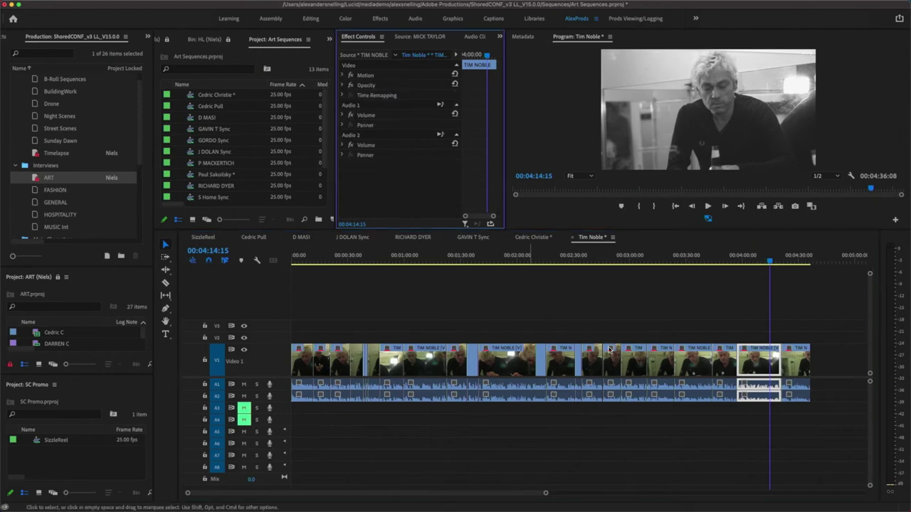
{"action": "left_click", "coordinate": [760, 357]}
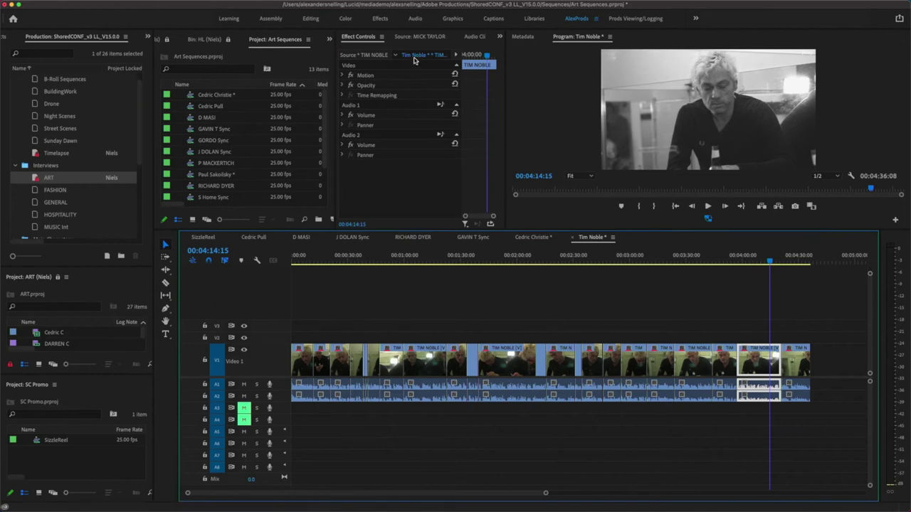
{"action": "left_click", "coordinate": [367, 56]}
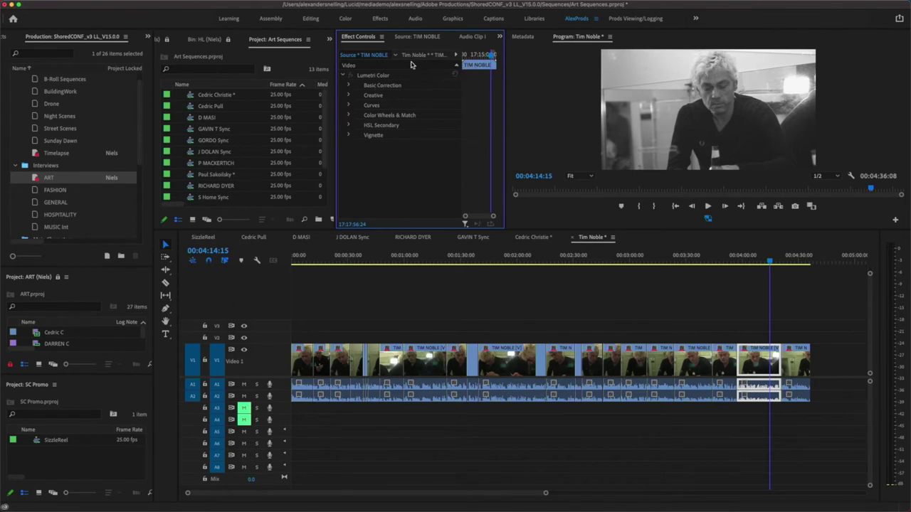
Step: Check the monochrome look on more clips of the interview sequence, here and on the other editor's workstation
{"action": "left_click_drag", "start_coordinate": [733, 262], "coordinate": [617, 262]}
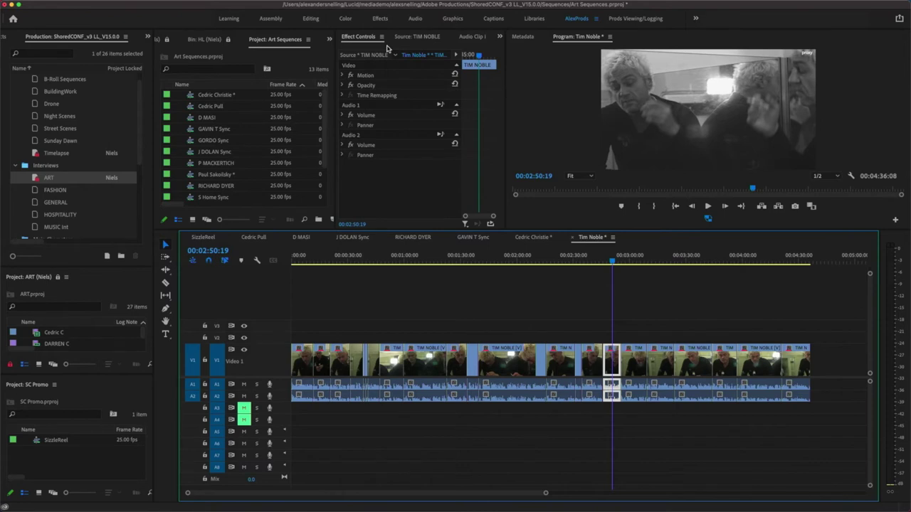
{"action": "left_click_drag", "start_coordinate": [555, 264], "coordinate": [505, 265]}
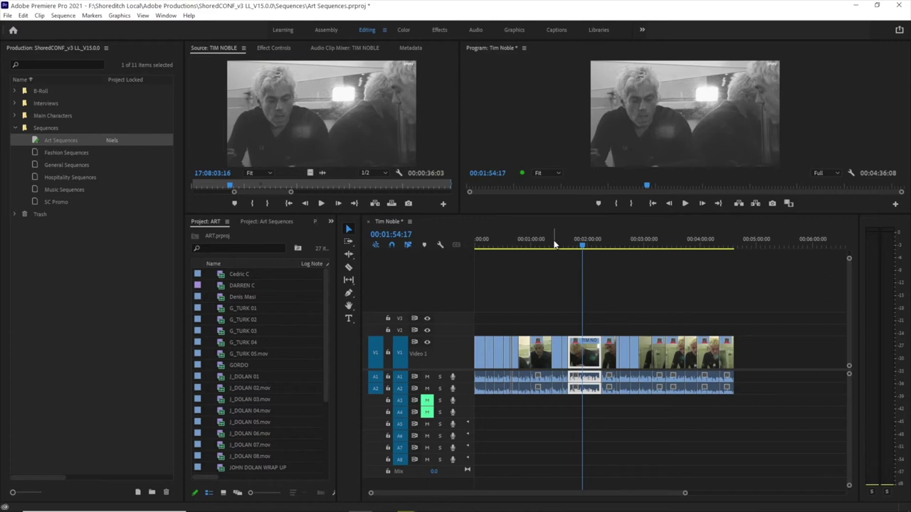
{"action": "left_click", "coordinate": [554, 244]}
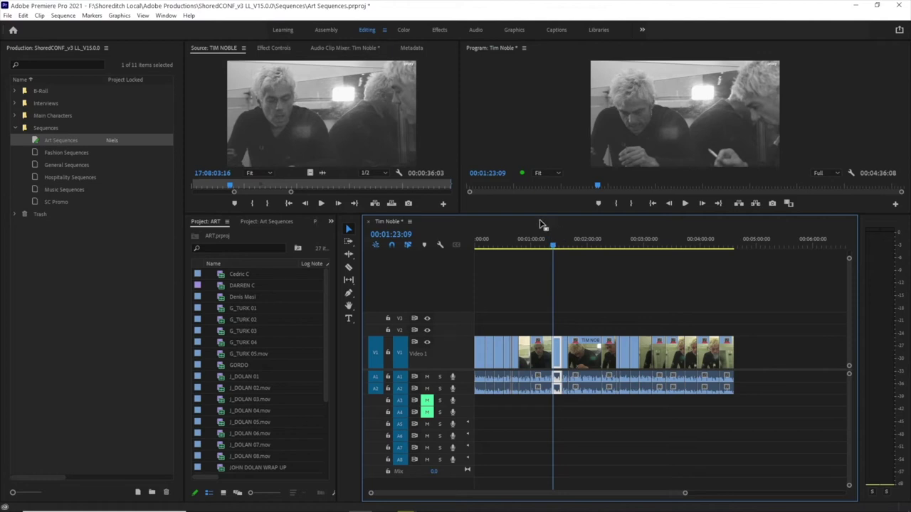
Step: Match the current sequence frame to its source clip, reveal it in the ART project and load the master clip in the Source monitor
{"action": "key", "text": "f"}
{"action": "right_click", "coordinate": [336, 103]}
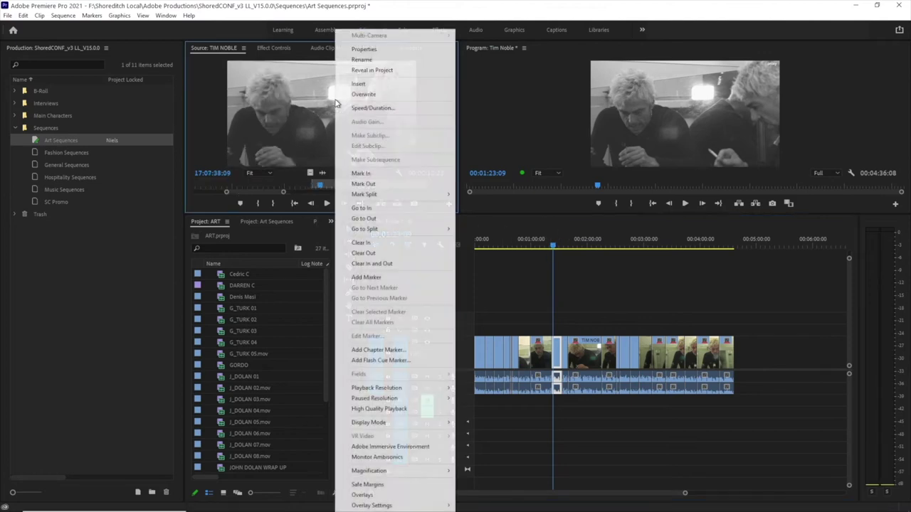
{"action": "left_click", "coordinate": [360, 71]}
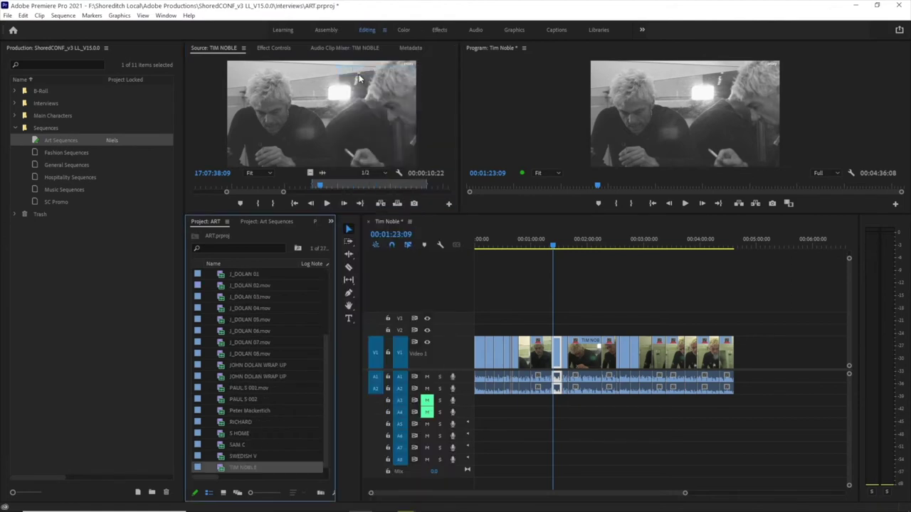
{"action": "double_click", "coordinate": [219, 468]}
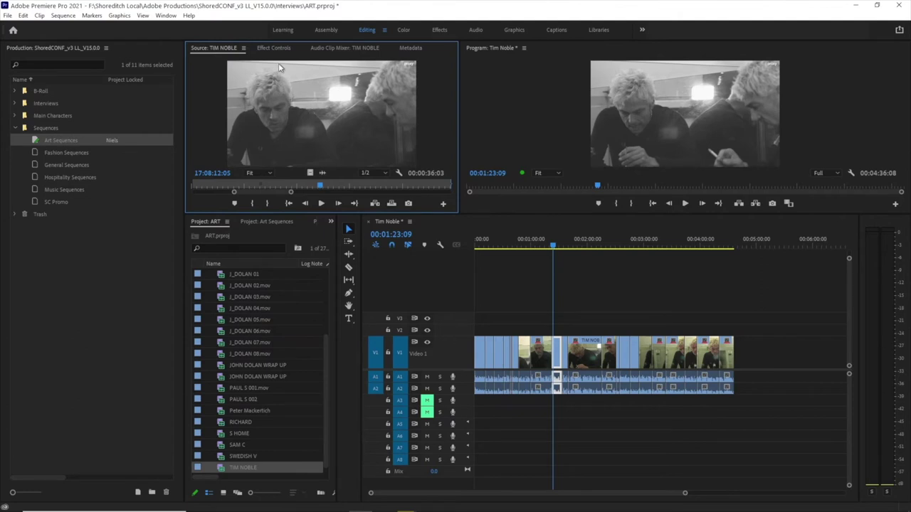
Step: Dock Effect Controls with the Production panel and remove the Lumetri Color effect from the source clip
{"action": "key", "text": "shift+5"}
{"action": "left_click_drag", "start_coordinate": [59, 48], "coordinate": [62, 54]}
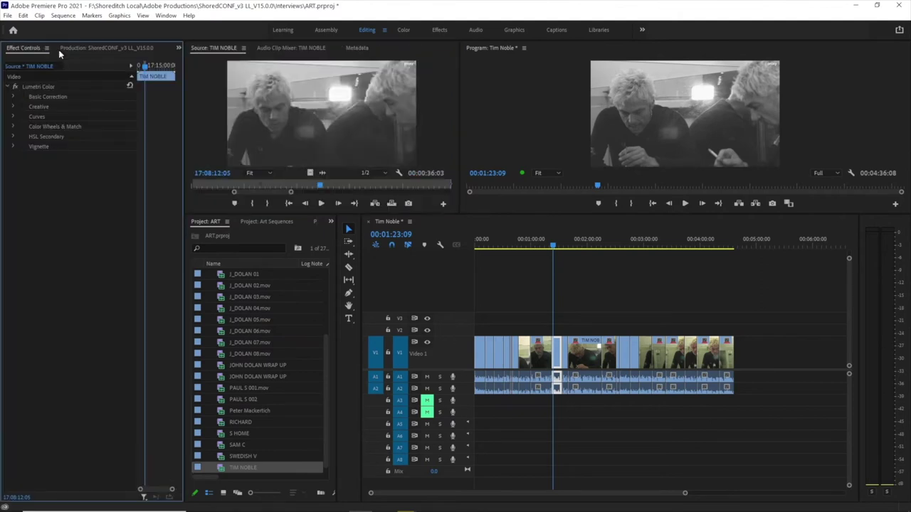
{"action": "left_click", "coordinate": [32, 87]}
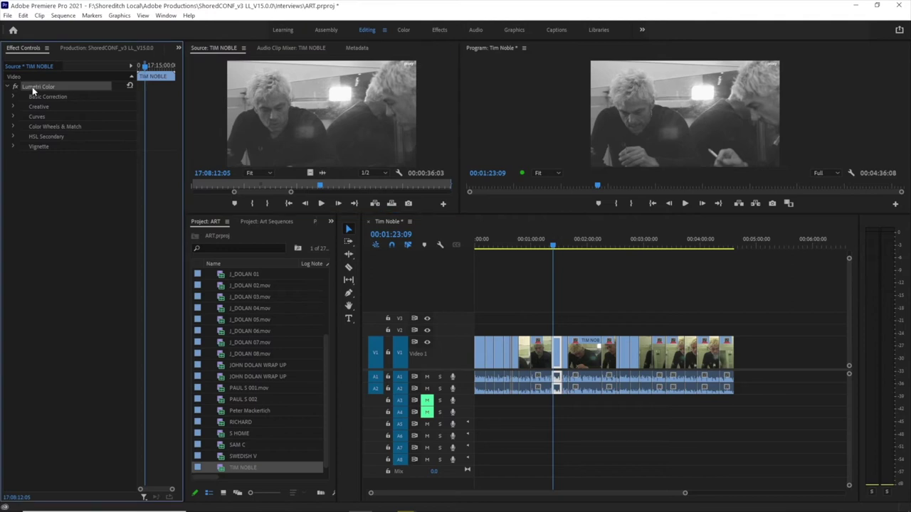
{"action": "key", "text": "Delete"}
{"action": "left_click", "coordinate": [258, 99]}
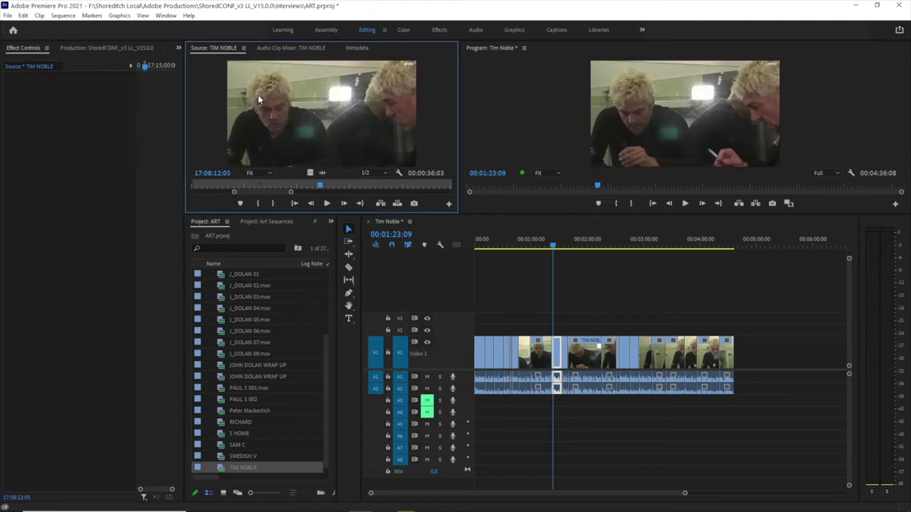
{"action": "left_click_drag", "start_coordinate": [557, 244], "coordinate": [609, 246]}
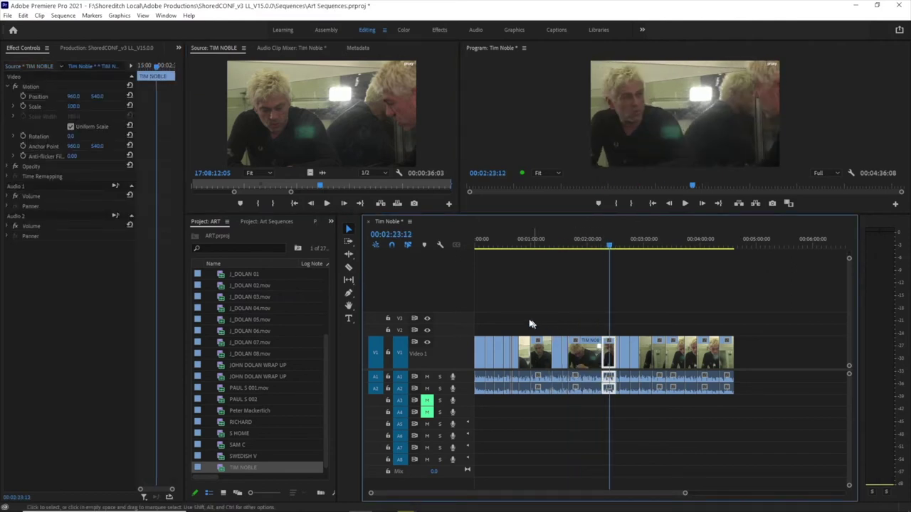
Step: Switch to the Effects workspace, search for "fuji" and apply the Fuji F125 Kodak 2393 preset to the interview source clip in ART
{"action": "left_click", "coordinate": [434, 33]}
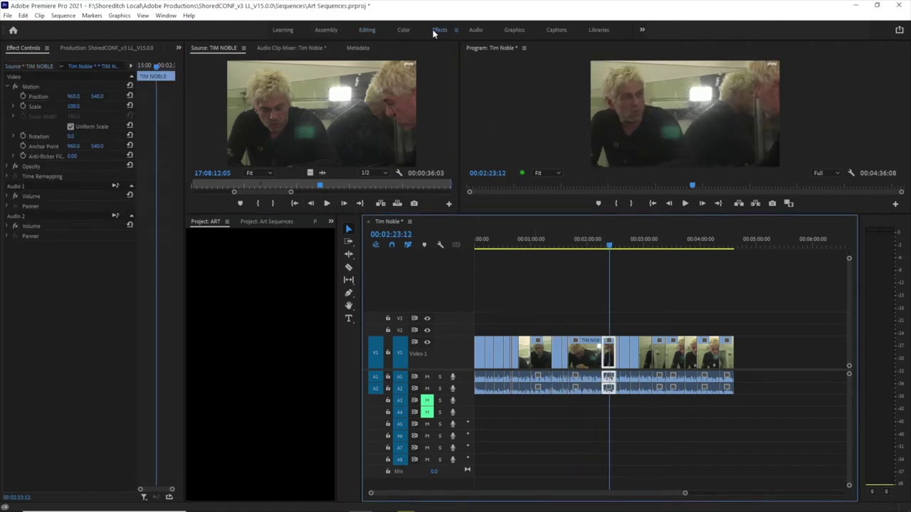
{"action": "left_click", "coordinate": [839, 60]}
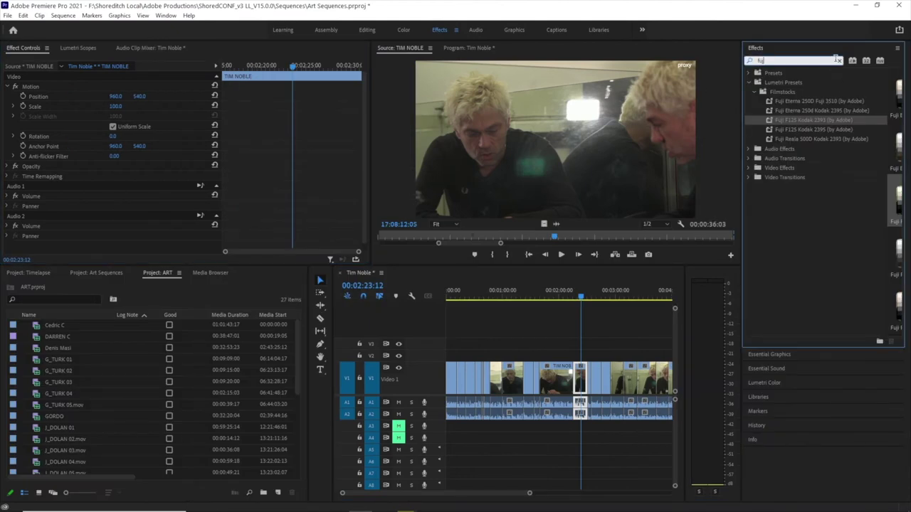
{"action": "type", "text": "fuji"}
{"action": "scroll", "coordinate": [225, 372], "scroll_direction": "down", "scroll_amount": 3}
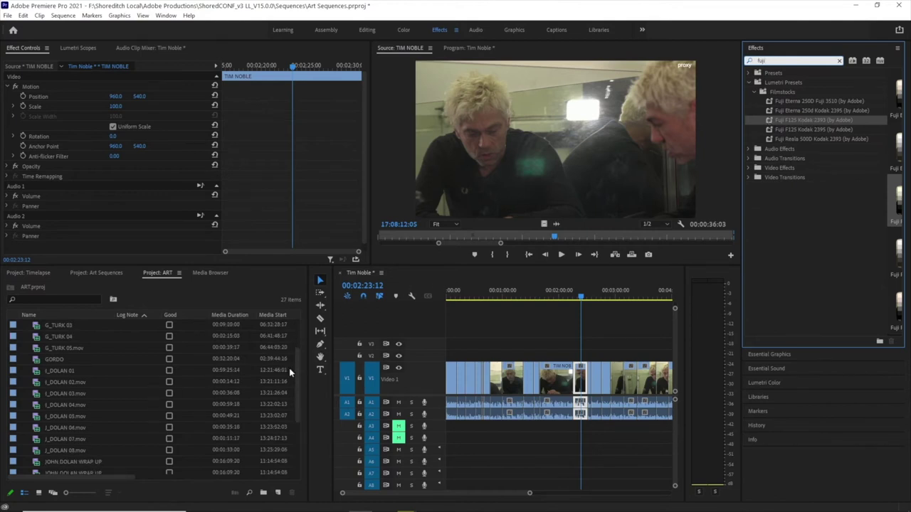
{"action": "left_click", "coordinate": [289, 368]}
{"action": "scroll", "coordinate": [289, 368], "scroll_direction": "down", "scroll_amount": 5}
{"action": "left_click_drag", "start_coordinate": [767, 121], "coordinate": [62, 466]}
Step: Check the Fuji film look on the interview sequence's earlier clips
{"action": "left_click", "coordinate": [527, 297]}
{"action": "left_click_drag", "start_coordinate": [526, 297], "coordinate": [517, 297]}
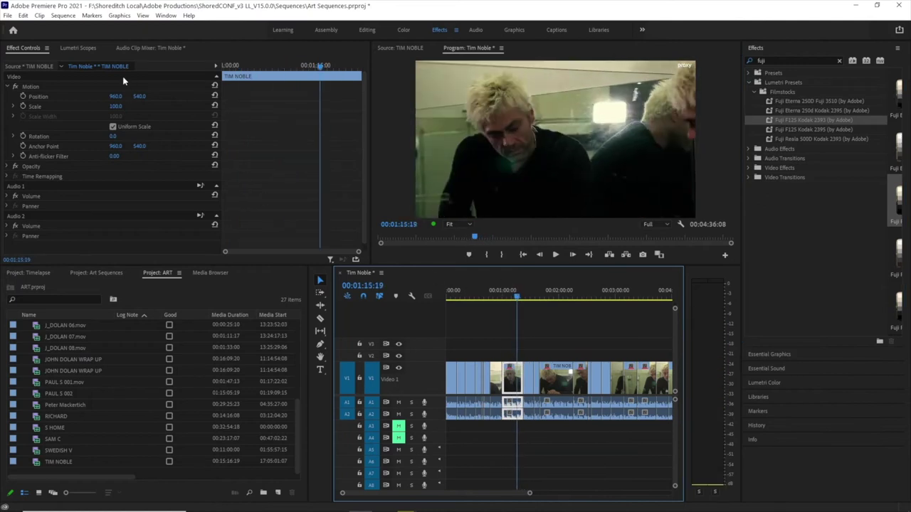
{"action": "left_click", "coordinate": [85, 272]}
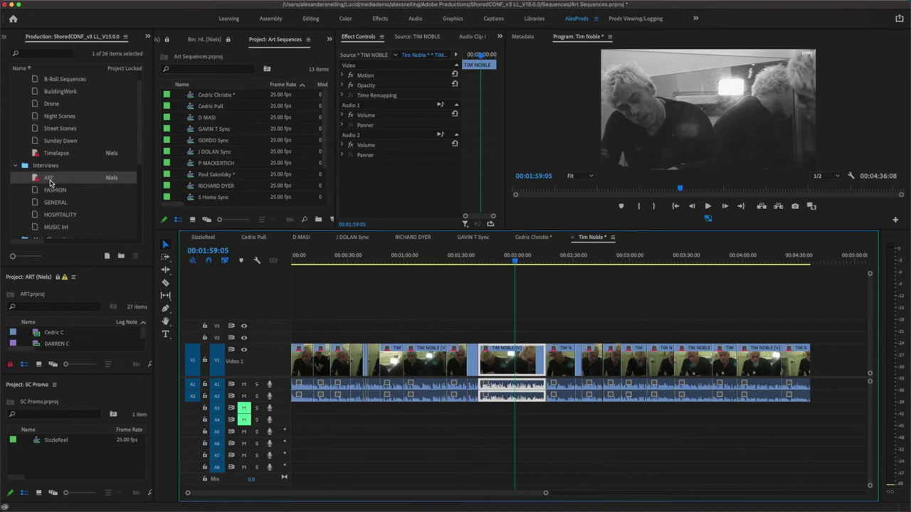
Step: On the other editor's workstation, refresh the locked ART project and skim the interview sequence to check the new look
{"action": "right_click", "coordinate": [49, 181]}
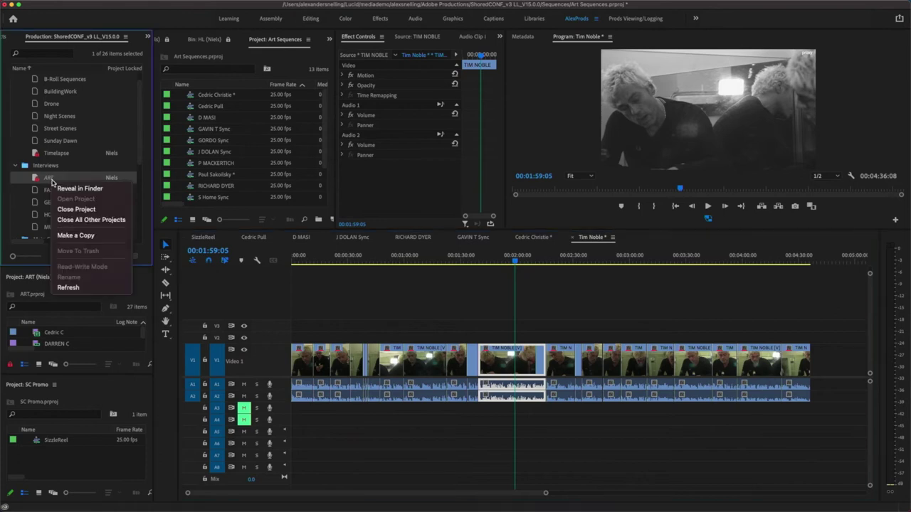
{"action": "left_click", "coordinate": [69, 288]}
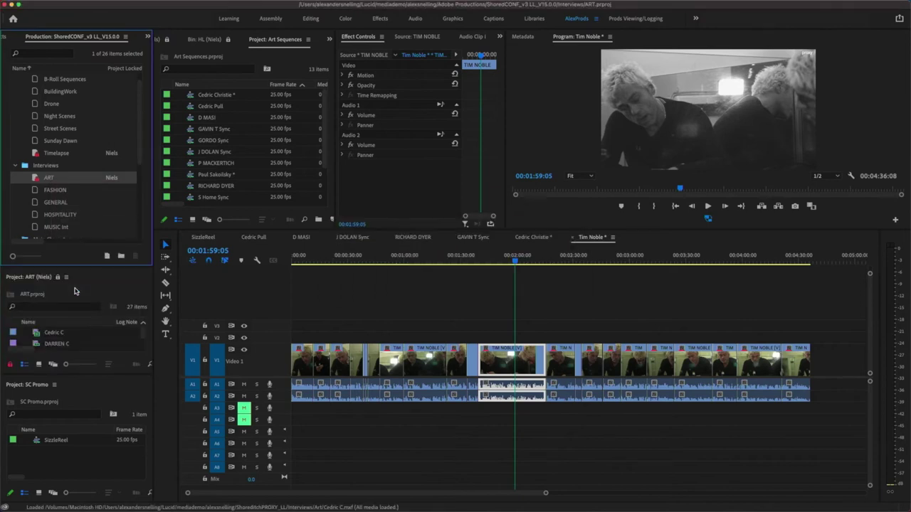
{"action": "left_click_drag", "start_coordinate": [525, 260], "coordinate": [416, 263]}
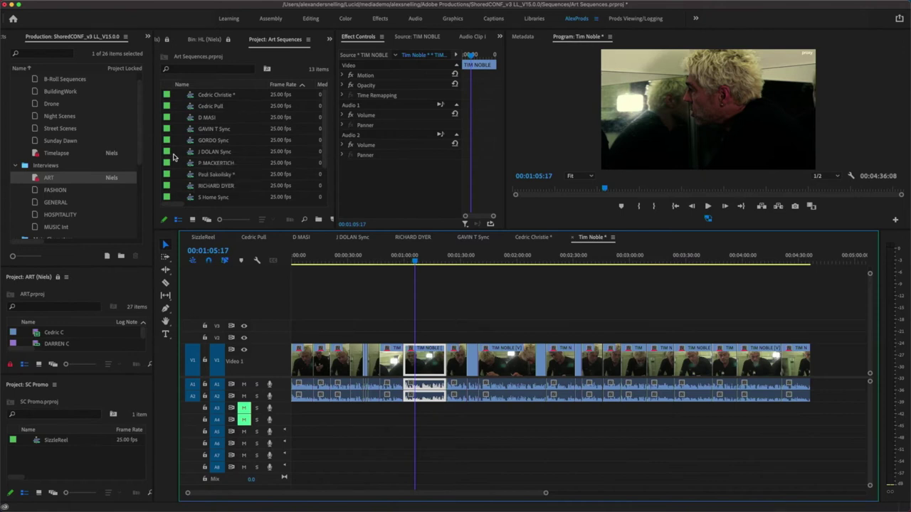
{"action": "left_click", "coordinate": [426, 263]}
{"action": "left_click_drag", "start_coordinate": [426, 263], "coordinate": [424, 263]}
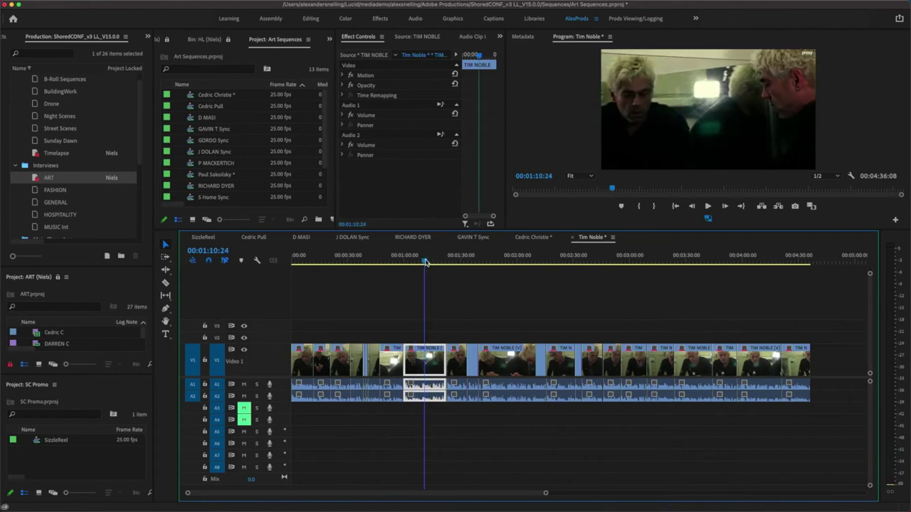
Step: Close the interview sequence and every other open timeline except SizzleReel
{"action": "left_click", "coordinate": [573, 238]}
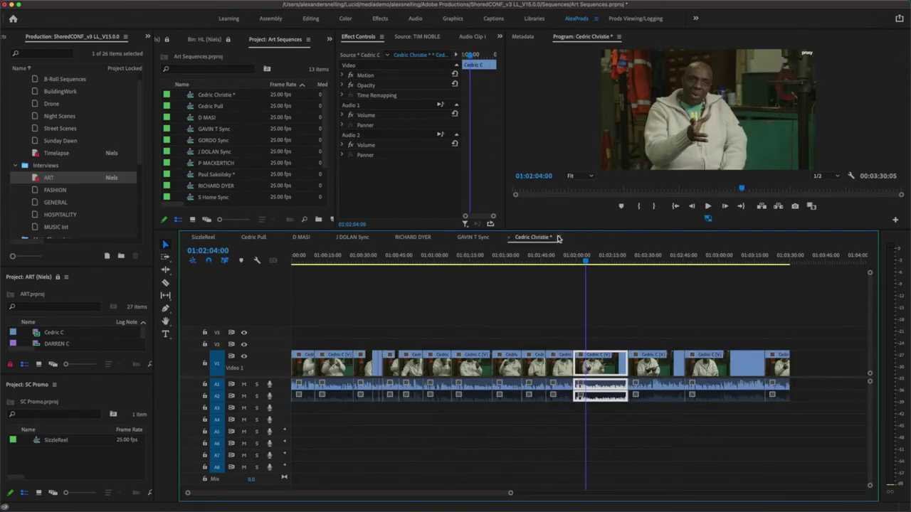
{"action": "left_click", "coordinate": [207, 238]}
{"action": "left_click", "coordinate": [223, 239]}
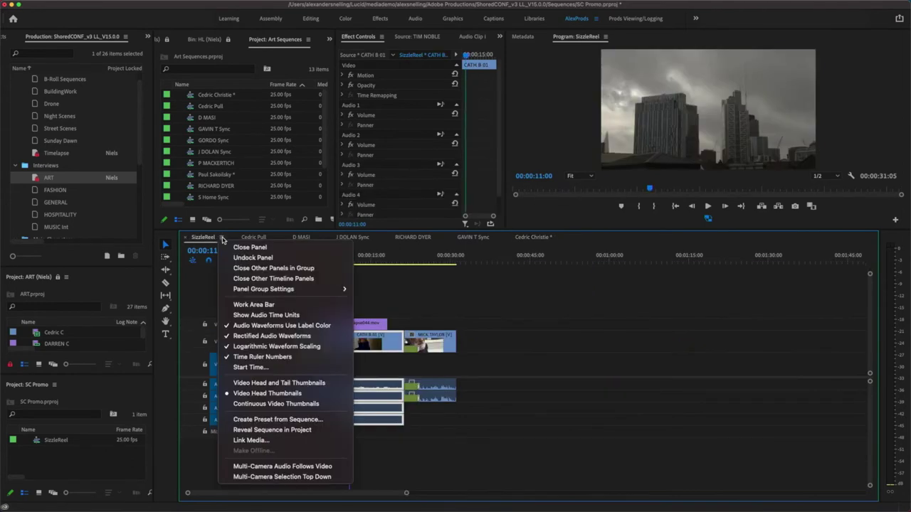
{"action": "left_click", "coordinate": [271, 269]}
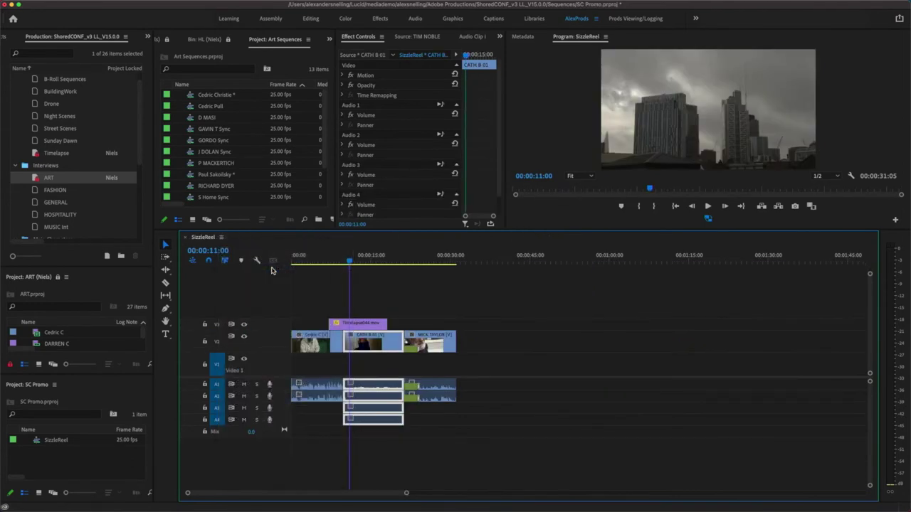
Step: Load the last interview sequence from Art Sequences into the Source monitor, widen the monitor and cue to 00:00:24:10
{"action": "scroll", "coordinate": [220, 132], "scroll_direction": "down", "scroll_amount": 2}
{"action": "left_click", "coordinate": [191, 189]}
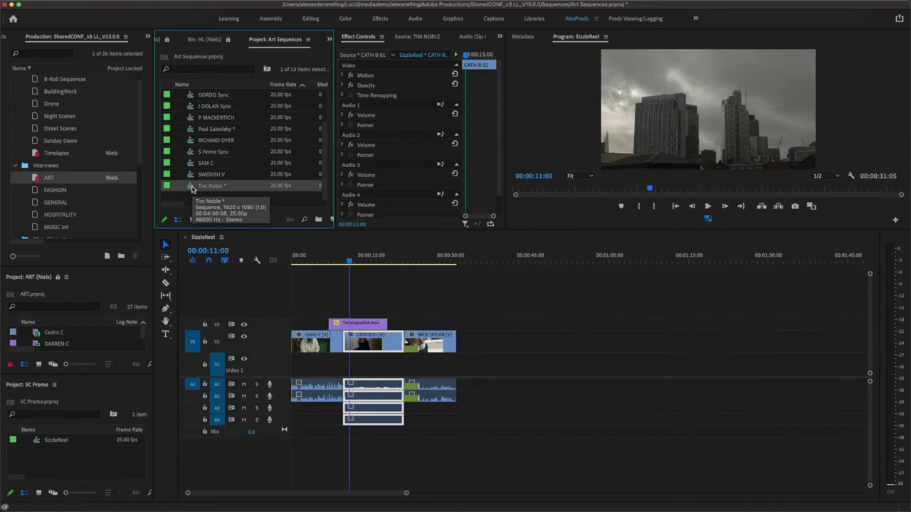
{"action": "double_click", "coordinate": [190, 189]}
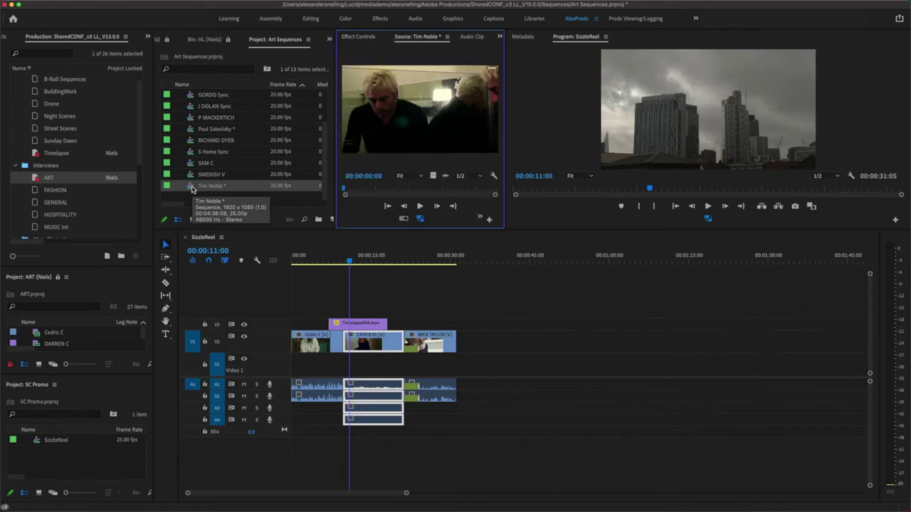
{"action": "left_click_drag", "start_coordinate": [504, 184], "coordinate": [604, 183]}
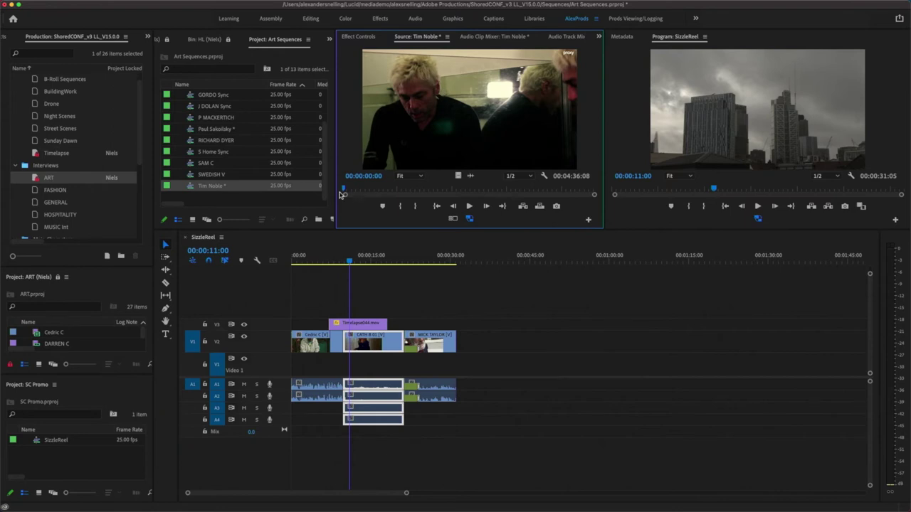
{"action": "left_click_drag", "start_coordinate": [344, 189], "coordinate": [364, 189]}
Step: Open the Source monitor's sequence in its own timeline, cue it to 00:00:08:15 and stack it above the SizzleReel timeline
{"action": "key", "text": "ctrl+shift+o"}
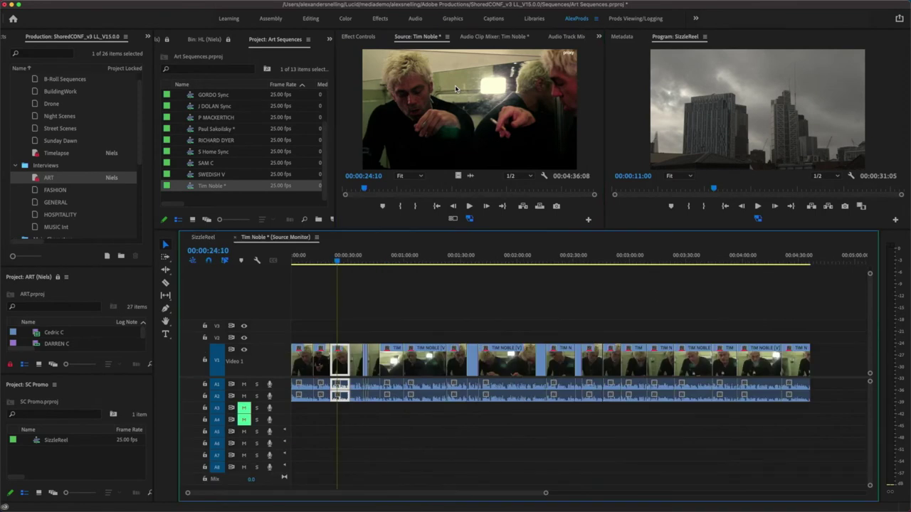
{"action": "left_click_drag", "start_coordinate": [339, 275], "coordinate": [309, 268]}
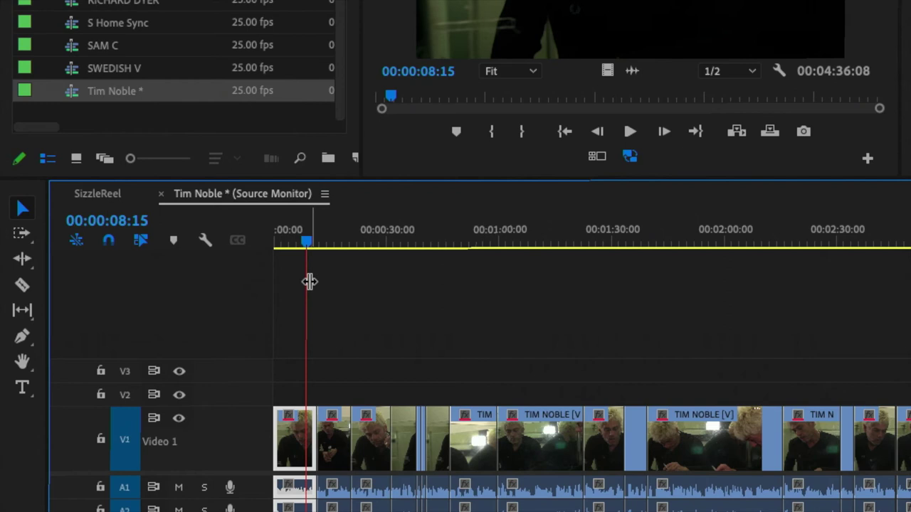
{"action": "left_click", "coordinate": [102, 195]}
{"action": "left_click", "coordinate": [256, 195]}
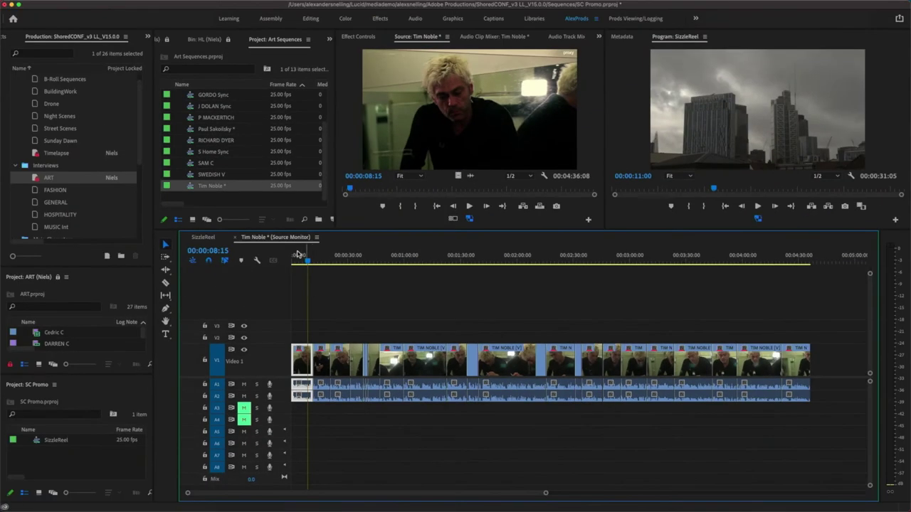
{"action": "left_click_drag", "start_coordinate": [292, 241], "coordinate": [298, 261]}
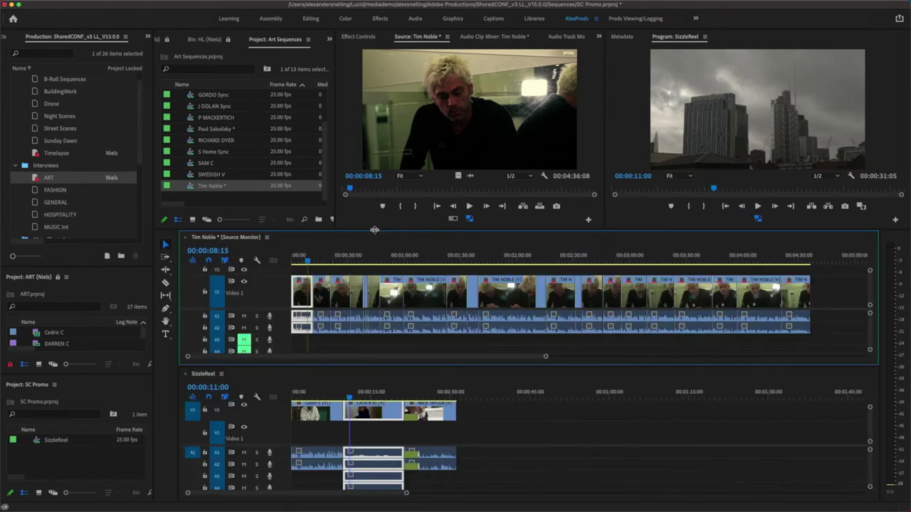
Step: Copy the interview clip at 00:01:46:21 from the source timeline to the end of SizzleReel and view it at 00:00:45:19
{"action": "left_click", "coordinate": [390, 257]}
{"action": "left_click_drag", "start_coordinate": [390, 258], "coordinate": [492, 247]}
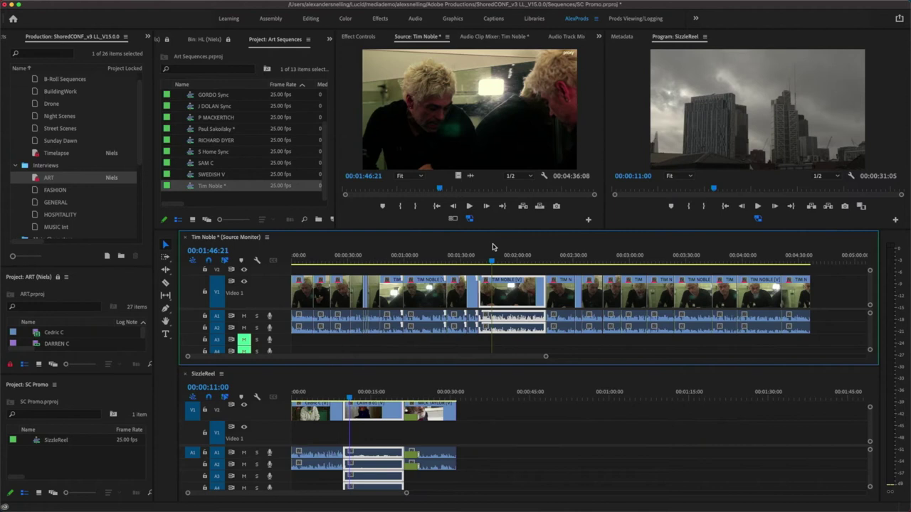
{"action": "left_click_drag", "start_coordinate": [504, 288], "coordinate": [537, 395]}
{"action": "left_click", "coordinate": [534, 393]}
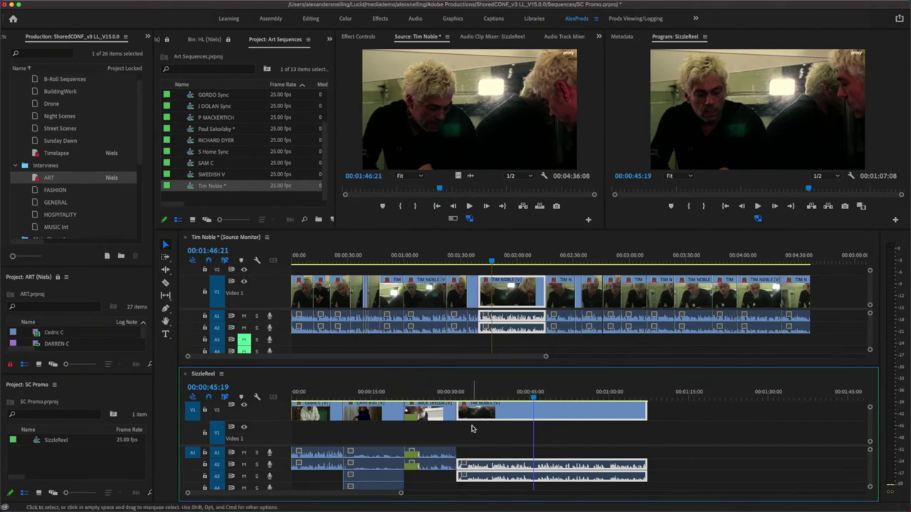
Step: Review the SC Promo, Art Sequences and ART projects and their lock owners in the Production panel
{"action": "left_click", "coordinate": [32, 384]}
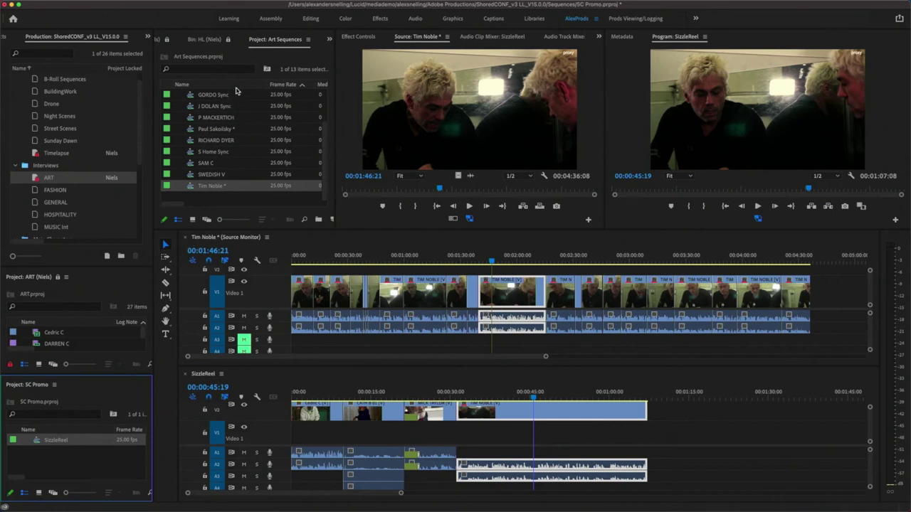
{"action": "left_click", "coordinate": [289, 41]}
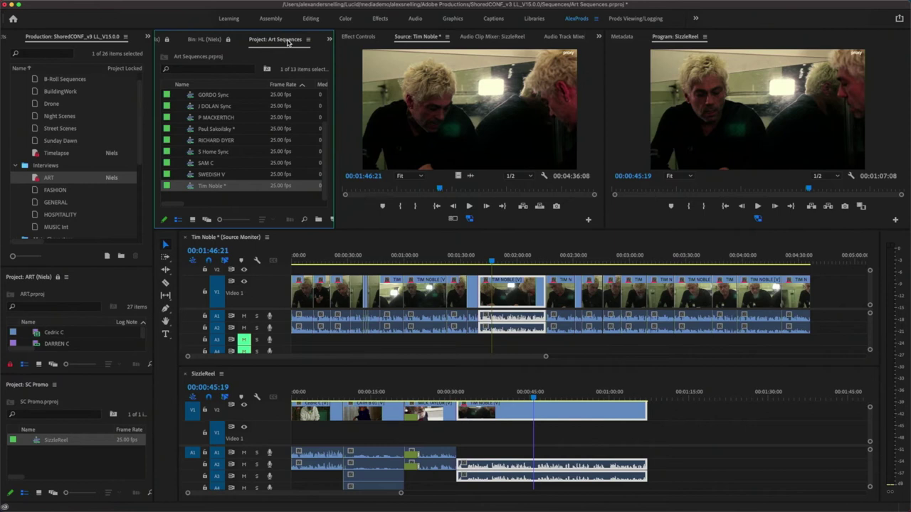
{"action": "scroll", "coordinate": [74, 179], "scroll_direction": "down", "scroll_amount": 5}
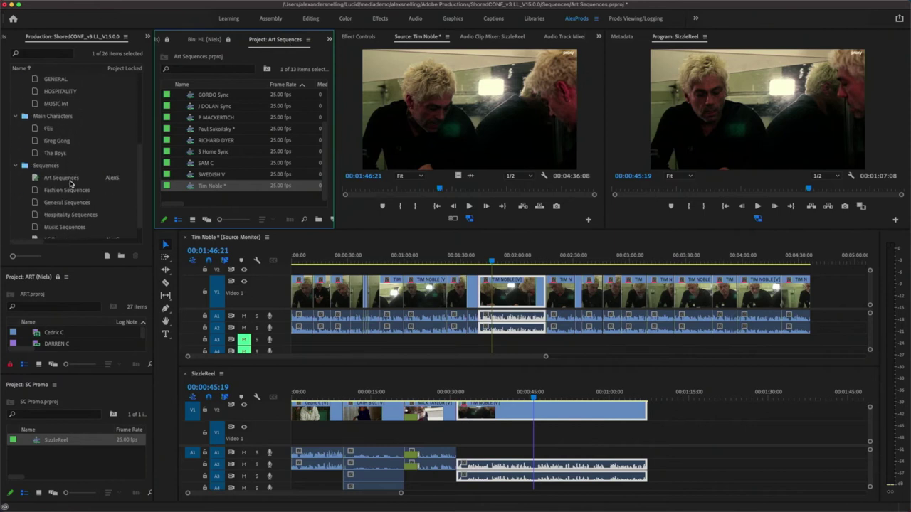
{"action": "left_click", "coordinate": [69, 180]}
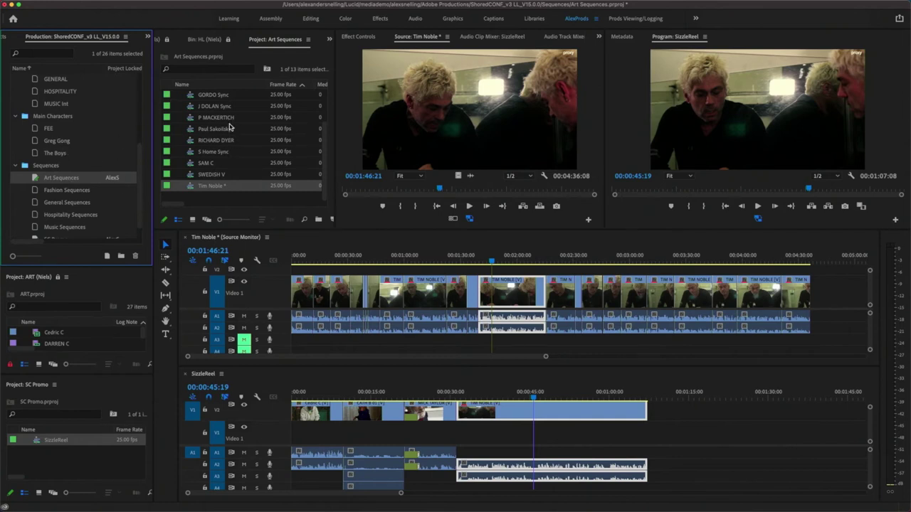
{"action": "scroll", "coordinate": [59, 167], "scroll_direction": "up", "scroll_amount": 3}
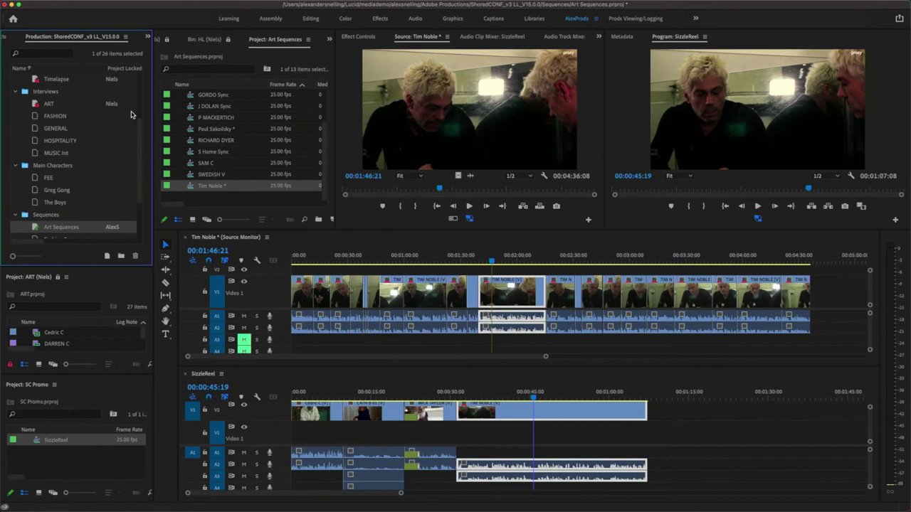
{"action": "left_click", "coordinate": [61, 105]}
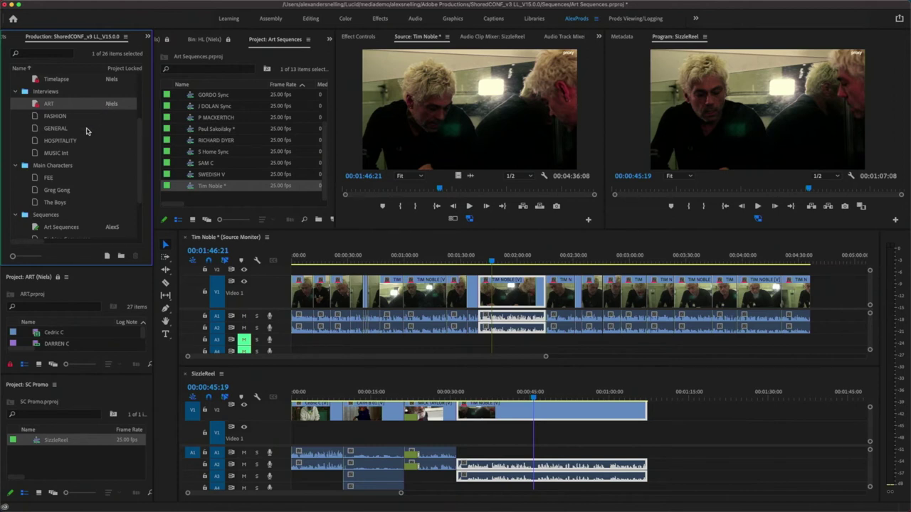
{"action": "scroll", "coordinate": [87, 132], "scroll_direction": "down", "scroll_amount": 3}
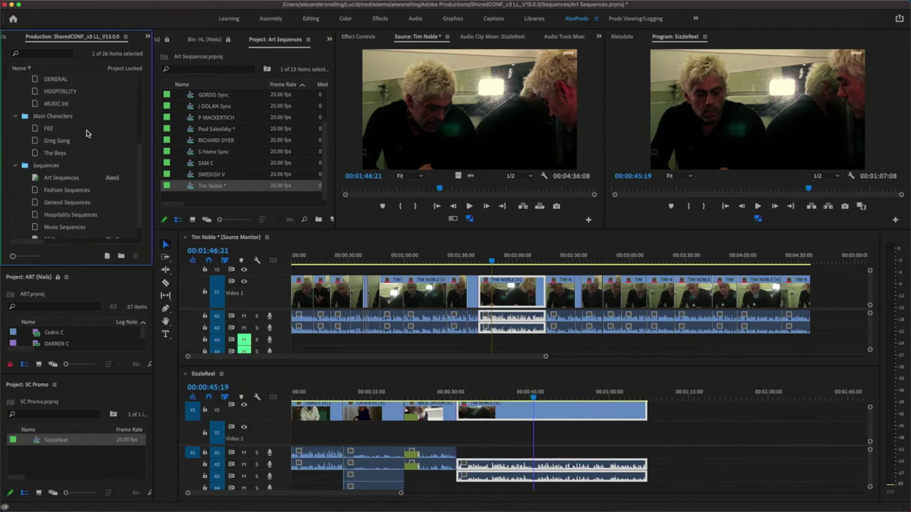
Step: Select the Art Sequences project in the Production panel and cue the SizzleReel timeline to 00:00:22:14
{"action": "left_click", "coordinate": [69, 181]}
{"action": "scroll", "coordinate": [69, 181], "scroll_direction": "down", "scroll_amount": 1}
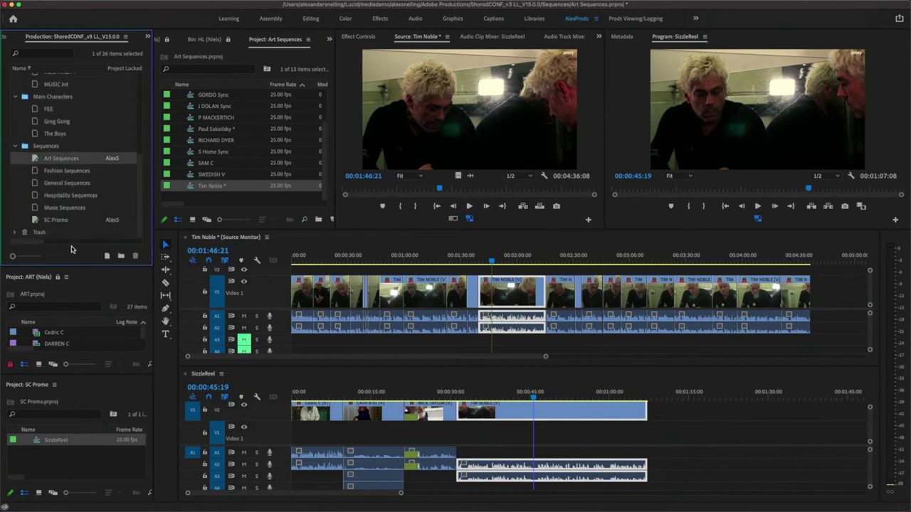
{"action": "left_click_drag", "start_coordinate": [556, 392], "coordinate": [411, 400]}
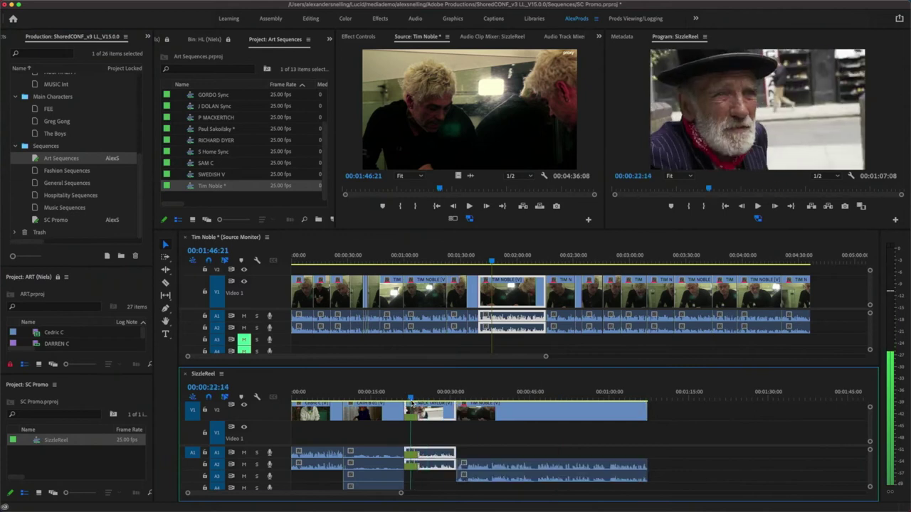
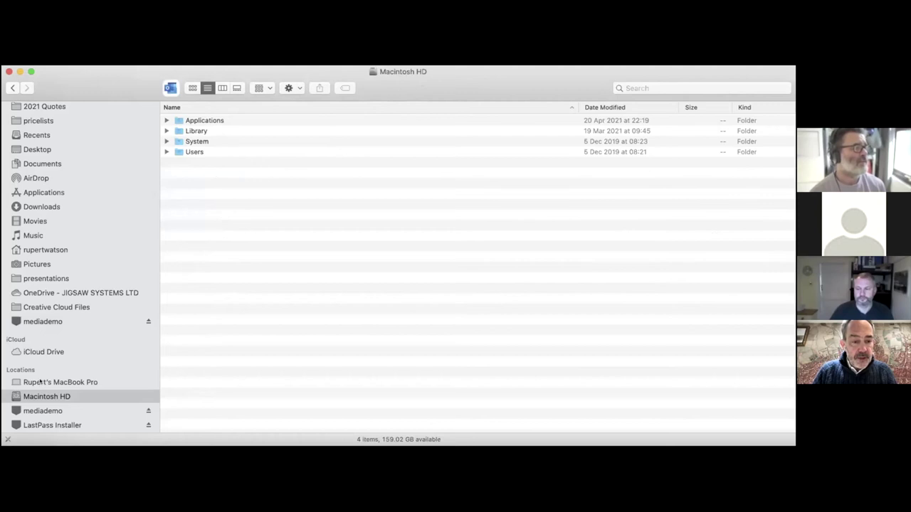
Step: Switch to Finder, open the Premiere folder on the mediademo volume and show the options for its MEDIA folder
{"action": "left_click", "coordinate": [37, 323]}
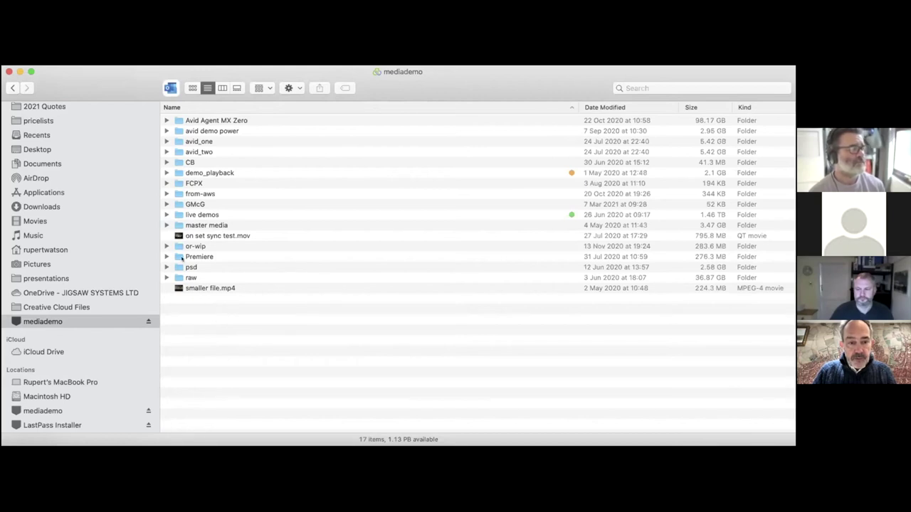
{"action": "double_click", "coordinate": [180, 257]}
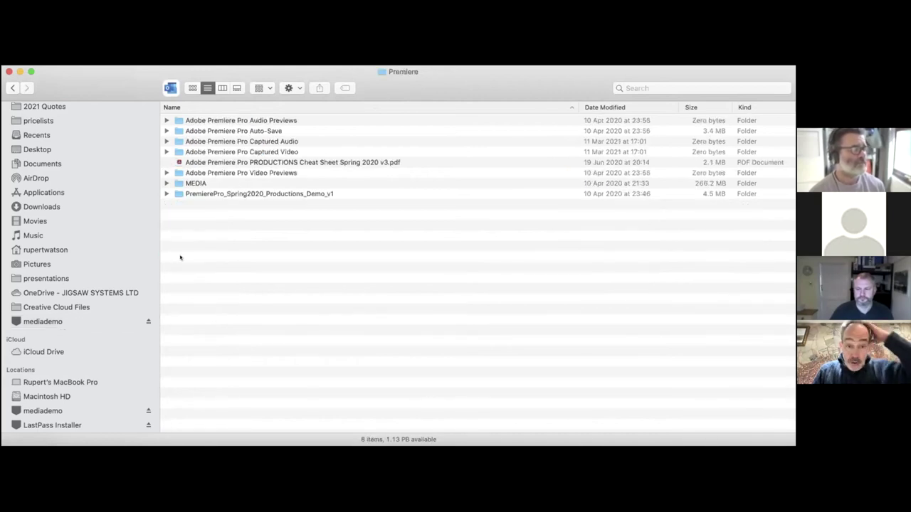
{"action": "right_click", "coordinate": [179, 184]}
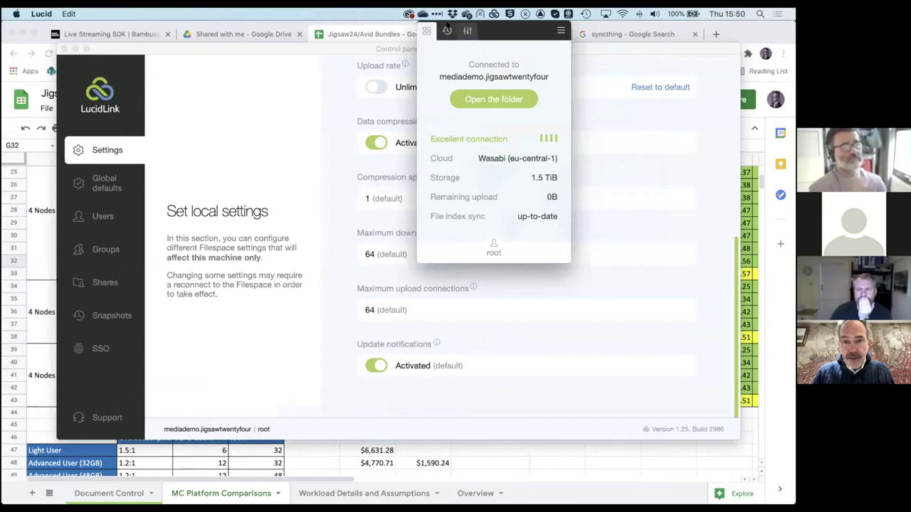
Step: Switch to LucidLink, open the mediademo Filespace's control panel and reset the local upload rate to its default
{"action": "left_click", "coordinate": [467, 31]}
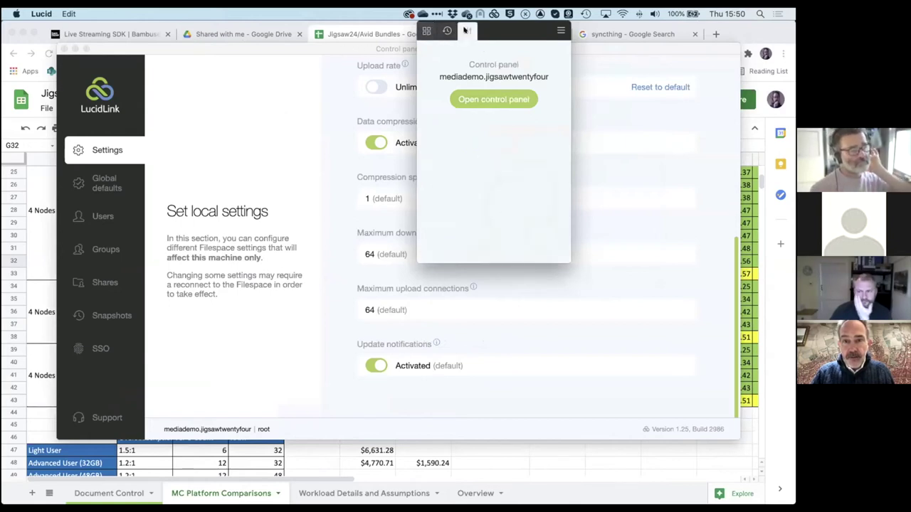
{"action": "left_click", "coordinate": [493, 100]}
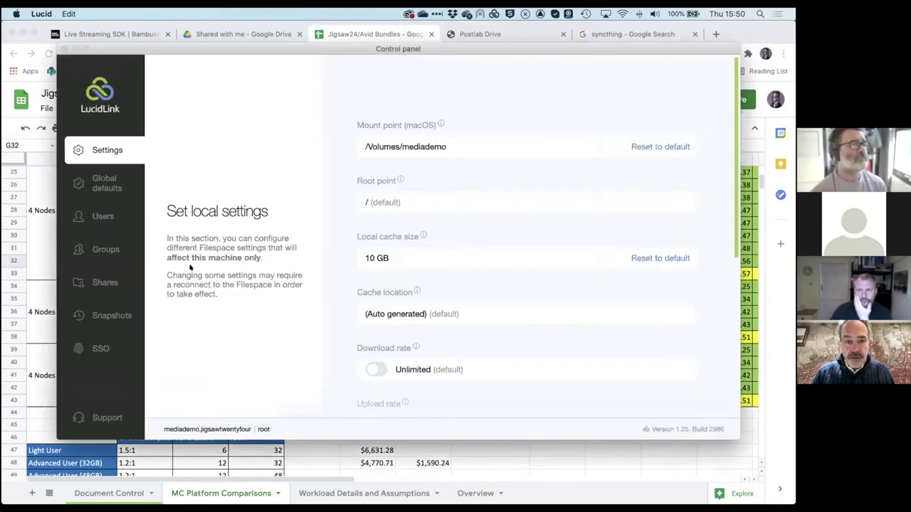
{"action": "scroll", "coordinate": [475, 287], "scroll_direction": "down", "scroll_amount": 10}
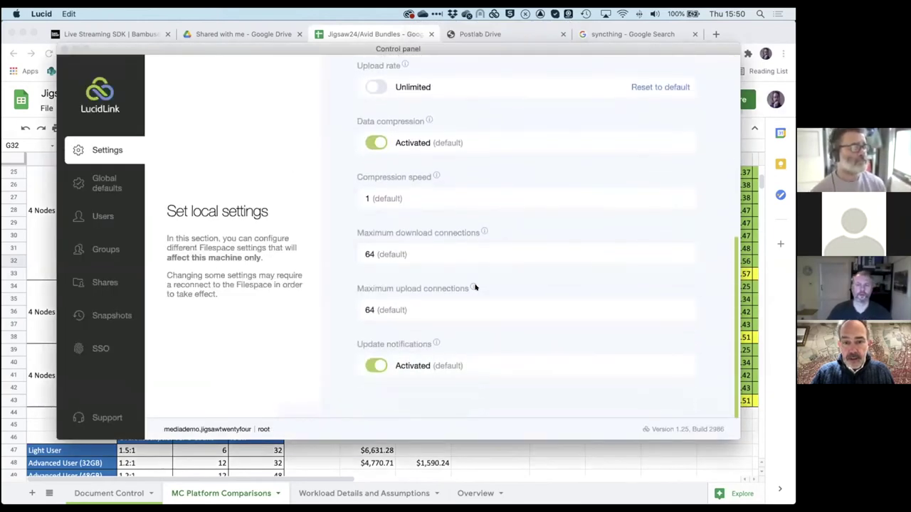
{"action": "scroll", "coordinate": [475, 287], "scroll_direction": "up", "scroll_amount": 5}
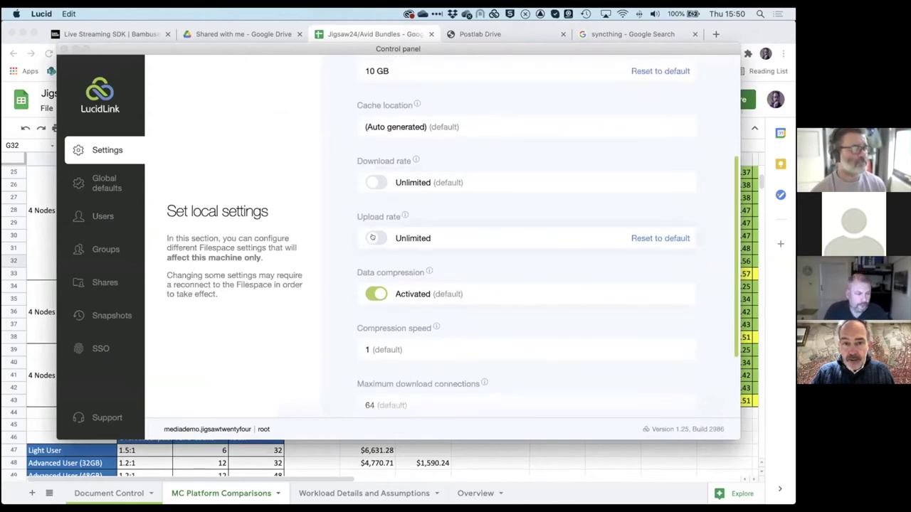
{"action": "left_click", "coordinate": [666, 240]}
{"action": "left_click", "coordinate": [500, 306]}
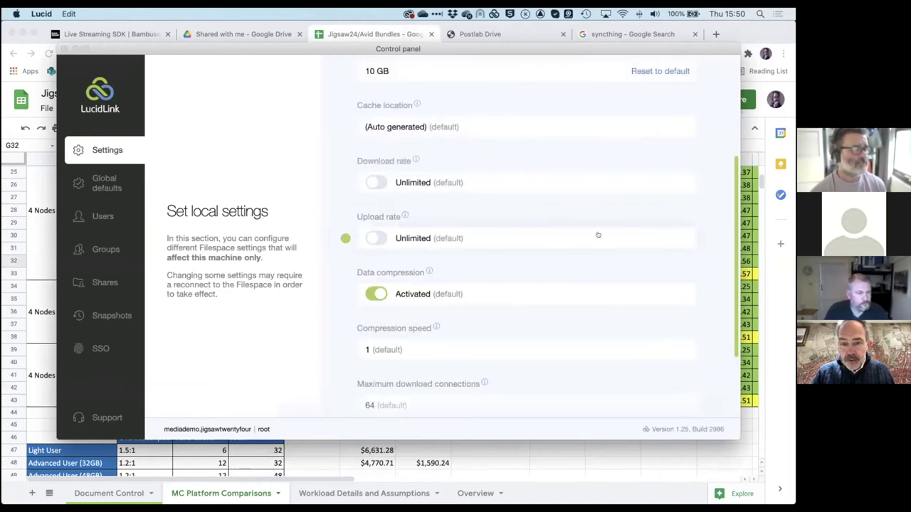
Step: Limit the local upload rate to 10 MB/s and apply the setting
{"action": "left_click", "coordinate": [413, 239]}
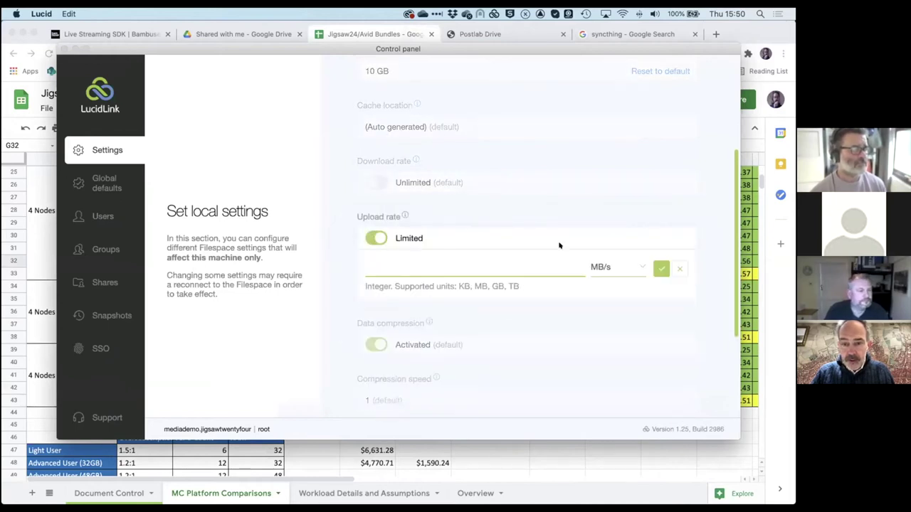
{"action": "left_click", "coordinate": [636, 265]}
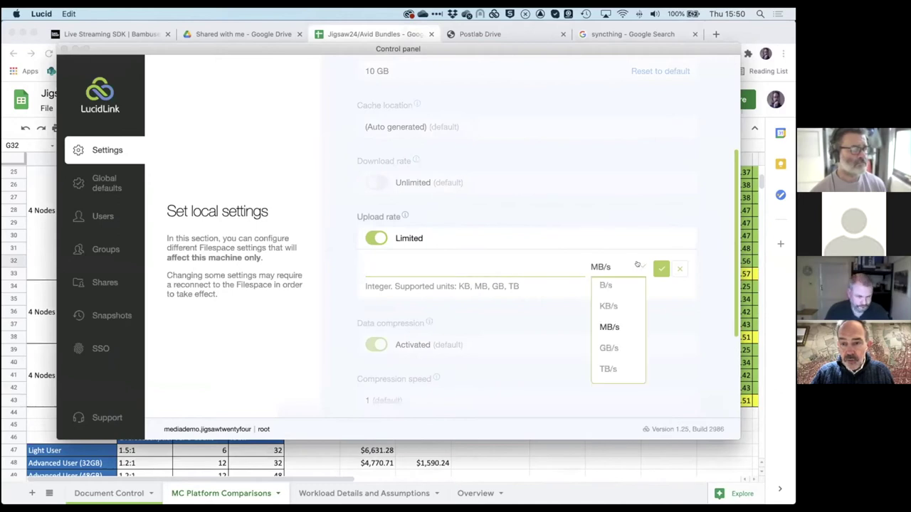
{"action": "left_click", "coordinate": [609, 327]}
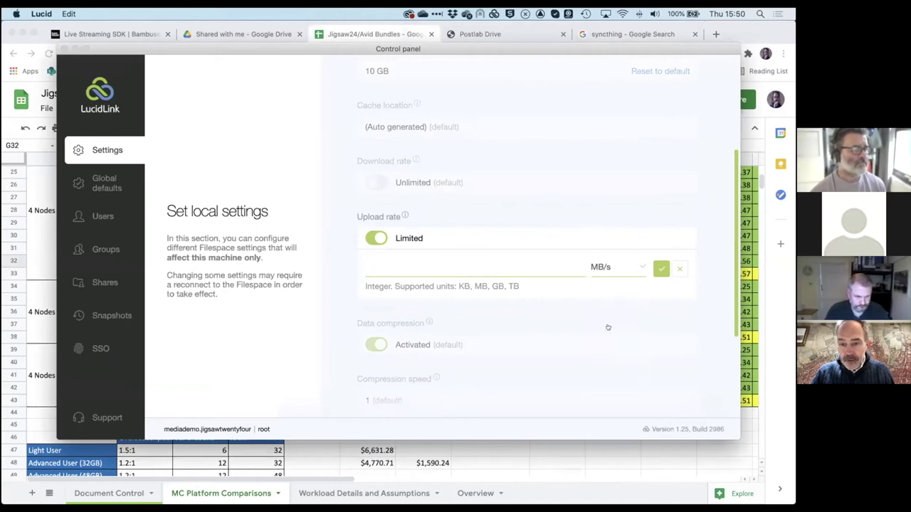
{"action": "left_click", "coordinate": [402, 269]}
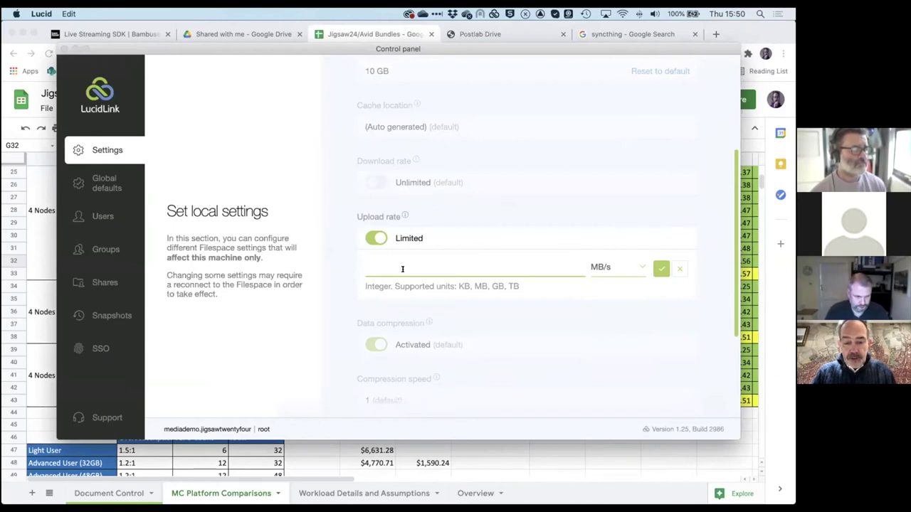
{"action": "type", "text": "10"}
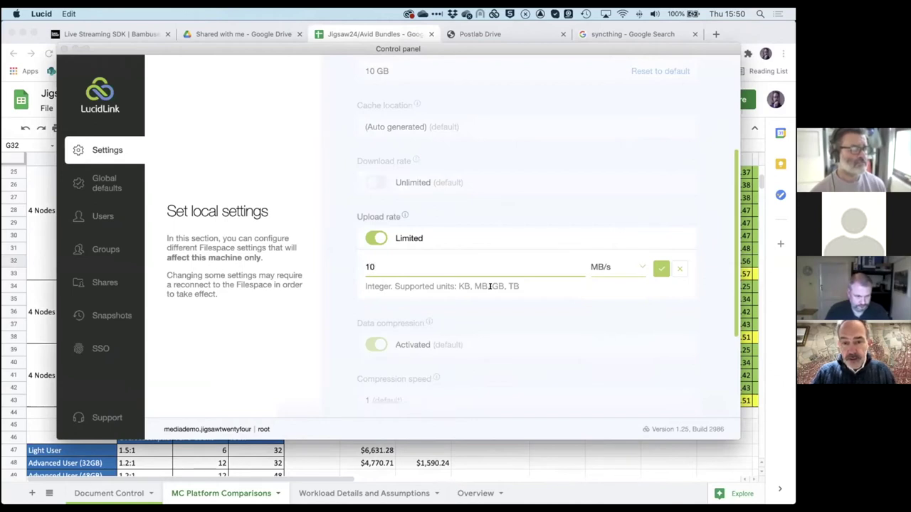
{"action": "left_click", "coordinate": [661, 264]}
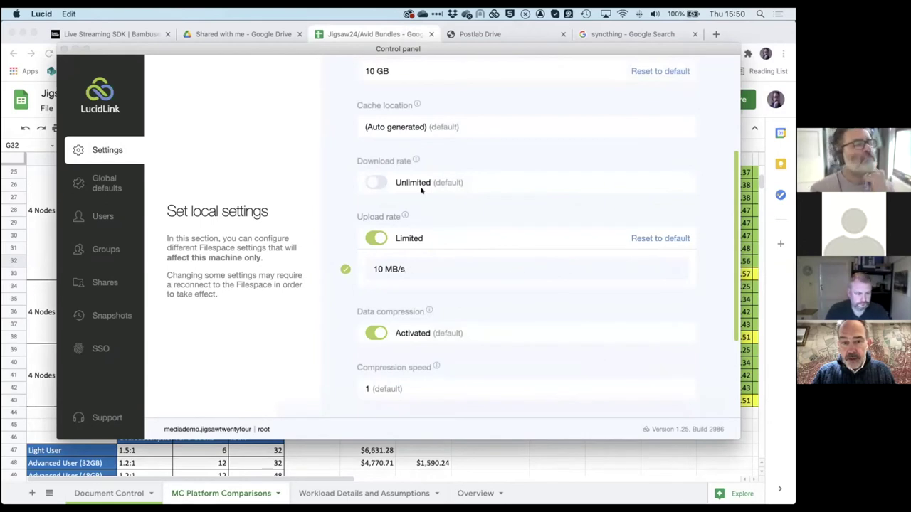
Step: Limit the local download rate to 50 MB/s, apply it and view the remaining connection settings
{"action": "left_click", "coordinate": [376, 182]}
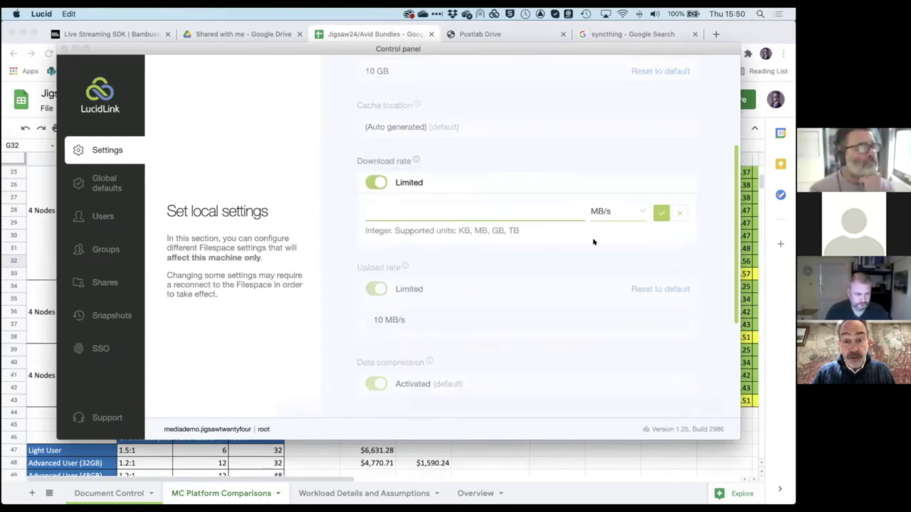
{"action": "left_click", "coordinate": [638, 212]}
{"action": "left_click", "coordinate": [610, 272]}
{"action": "left_click", "coordinate": [500, 207]}
{"action": "type", "text": "8"}
{"action": "key", "text": "BackSpace"}
{"action": "type", "text": "2"}
{"action": "key", "text": "BackSpace"}
{"action": "type", "text": "8"}
{"action": "key", "text": "BackSpace"}
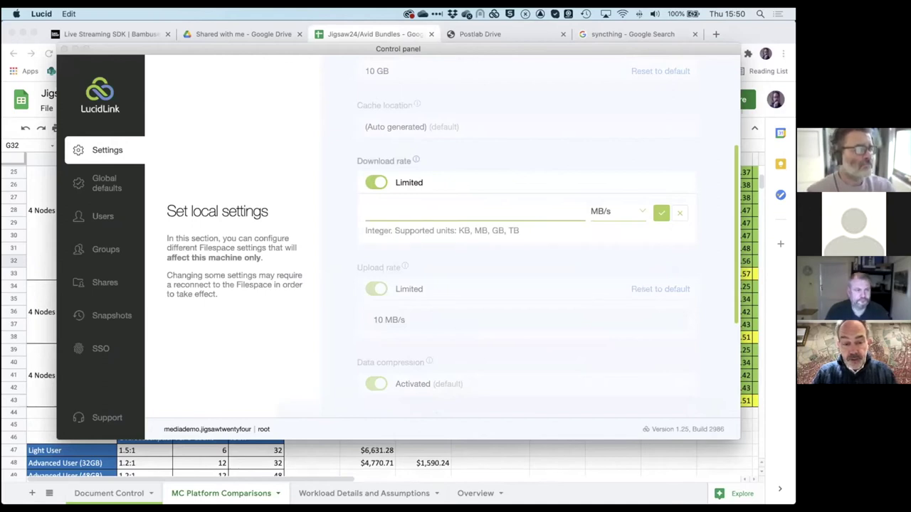
{"action": "type", "text": "50"}
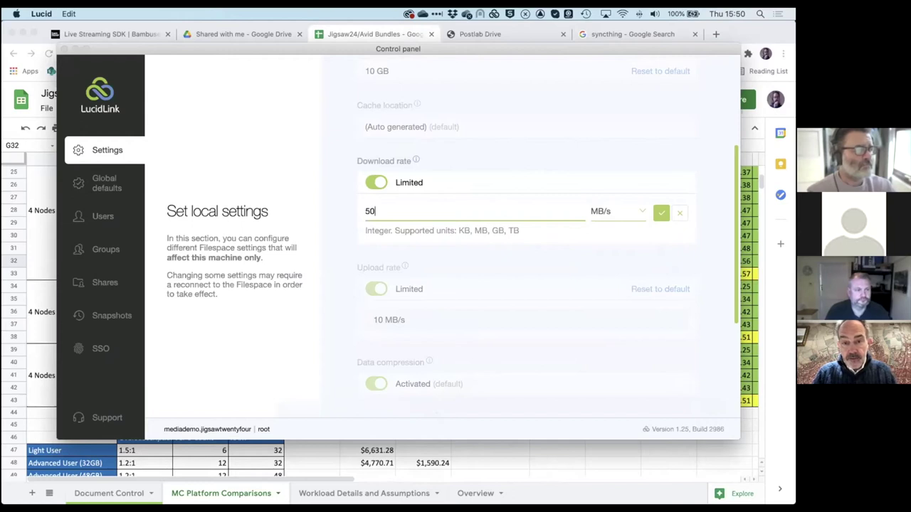
{"action": "left_click", "coordinate": [660, 212]}
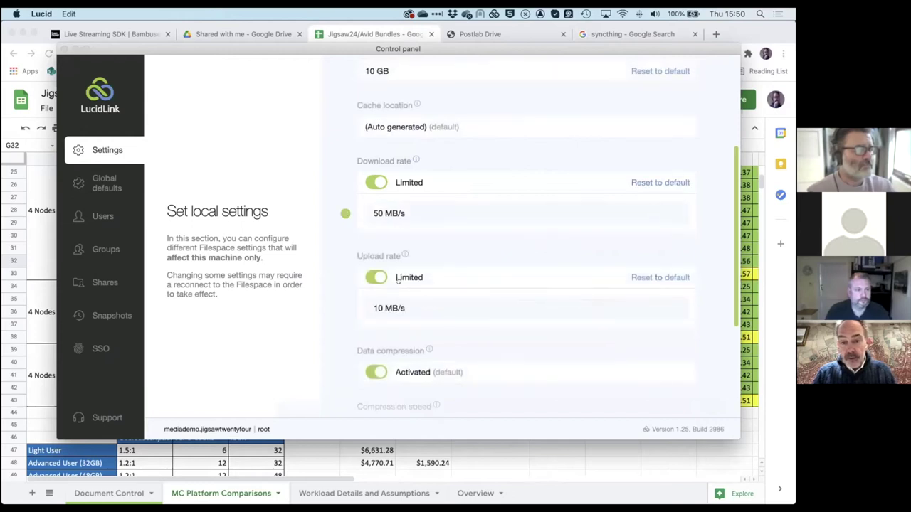
{"action": "scroll", "coordinate": [440, 296], "scroll_direction": "down", "scroll_amount": 5}
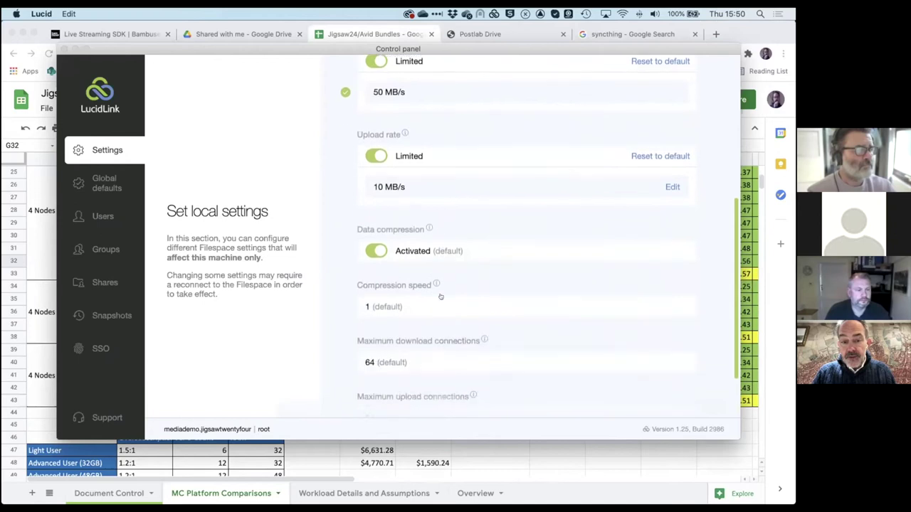
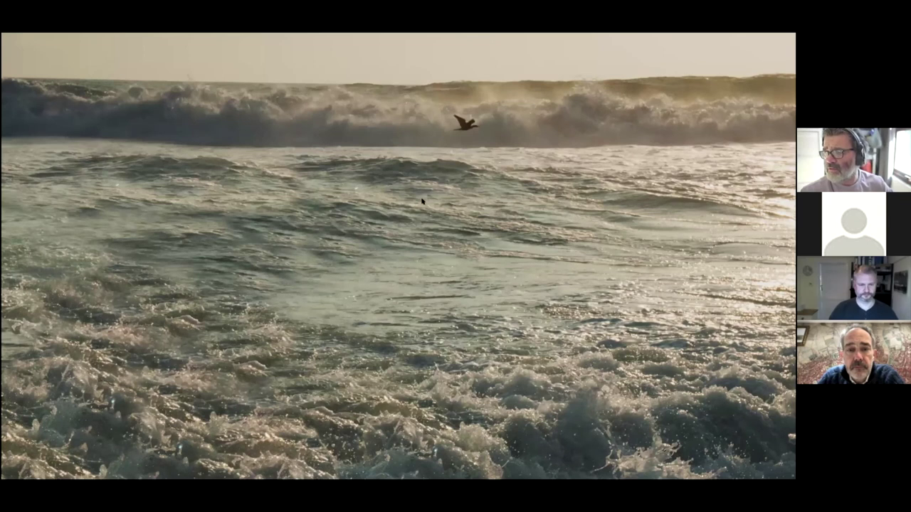
Step: Switch to Adobe Premiere Pro 2021 and move the floating ShoredCONF_v3 LL_V15.0.0 Production window toward the desktop's upper corner
{"action": "mouse_move", "coordinate": [249, 472]}
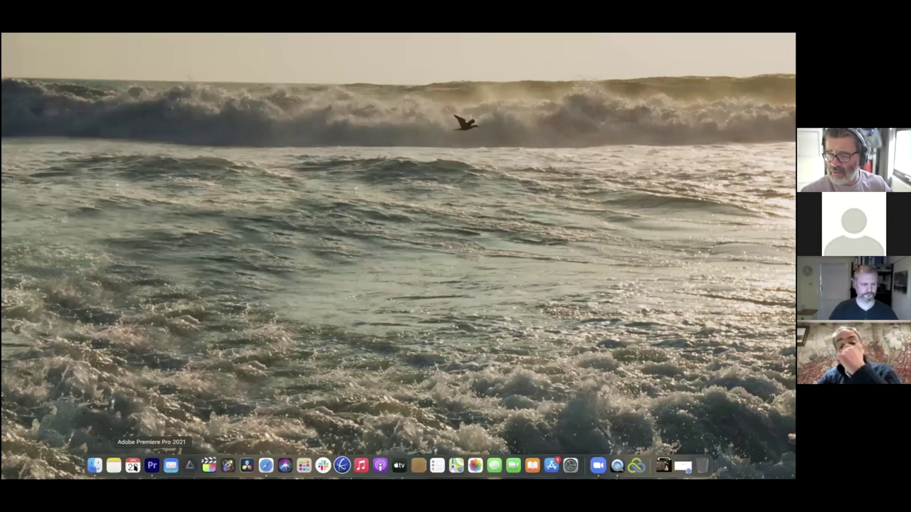
{"action": "left_click", "coordinate": [152, 468]}
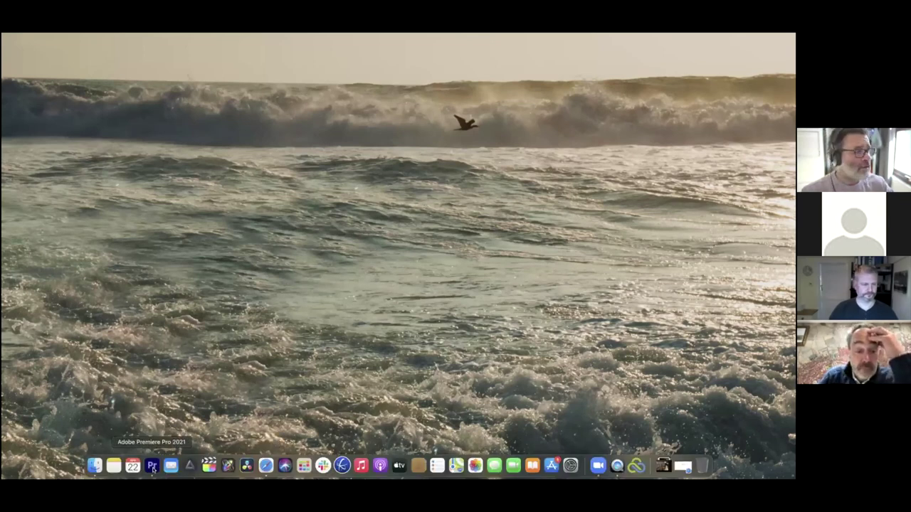
{"action": "left_click_drag", "start_coordinate": [455, 169], "coordinate": [324, 103]}
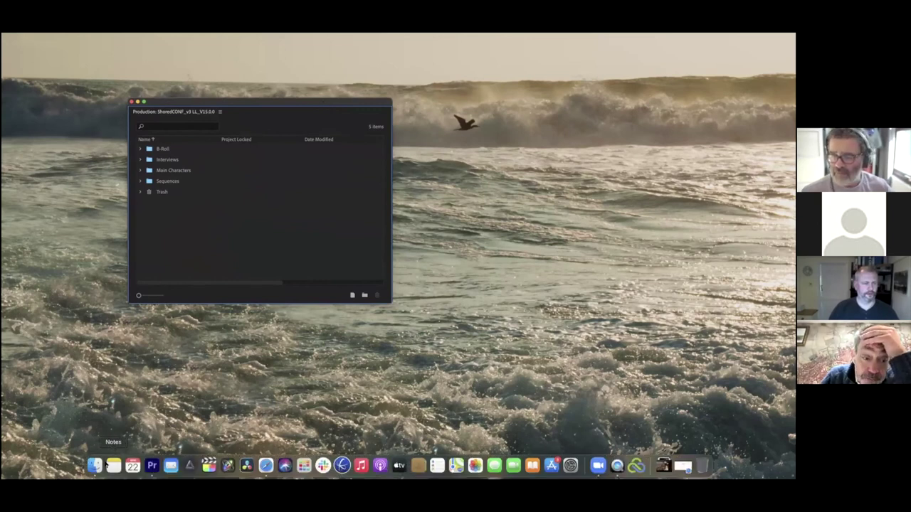
Step: Switch to Finder, open the mediademo volume and reduce the window's height
{"action": "left_click", "coordinate": [95, 466]}
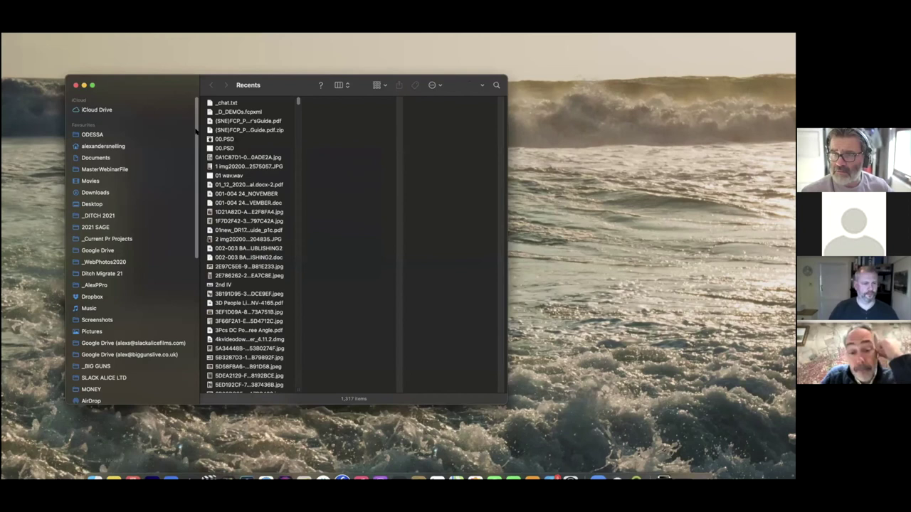
{"action": "scroll", "coordinate": [126, 299], "scroll_direction": "down", "scroll_amount": 8}
{"action": "left_click", "coordinate": [121, 278]}
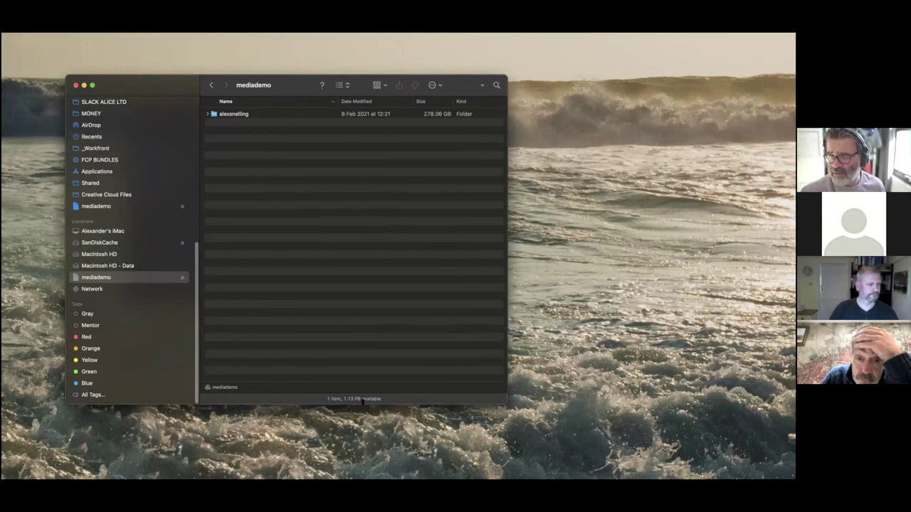
{"action": "left_click_drag", "start_coordinate": [505, 398], "coordinate": [505, 317]}
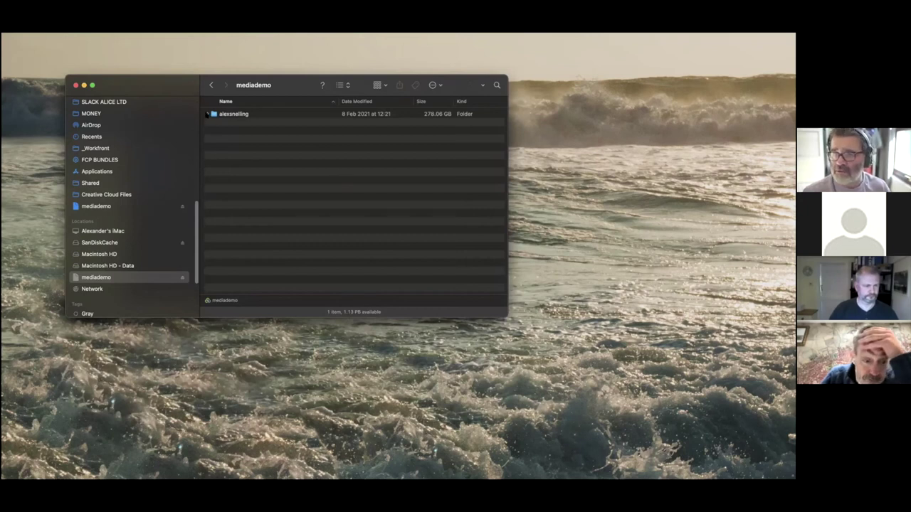
Step: Expand the editor's folder and Adobe Productions, reposition the window and open the ShoredCONF_v3 LL_V15.0.0 folder to view its contents
{"action": "left_click", "coordinate": [207, 114]}
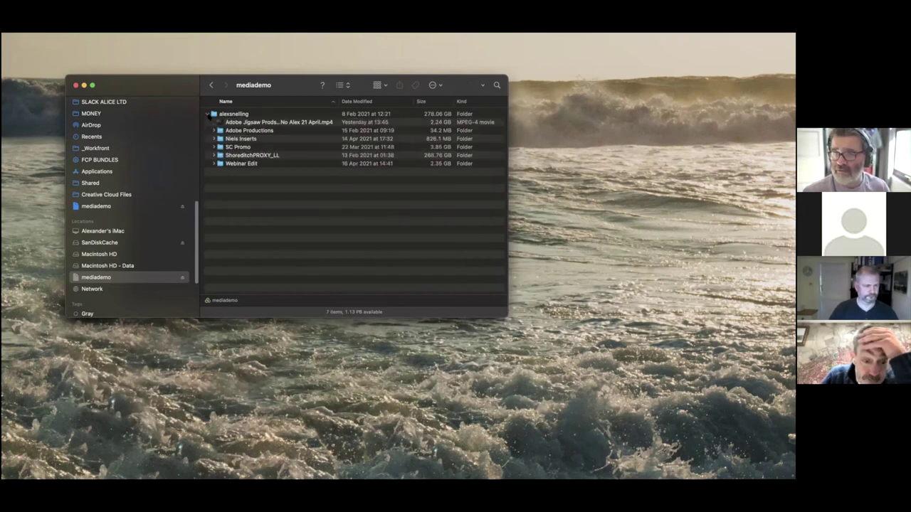
{"action": "left_click", "coordinate": [255, 130]}
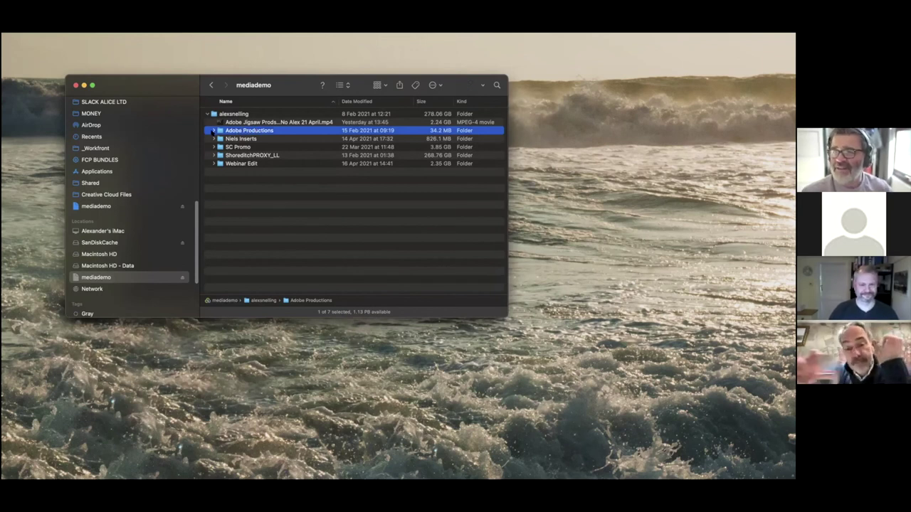
{"action": "left_click", "coordinate": [213, 132]}
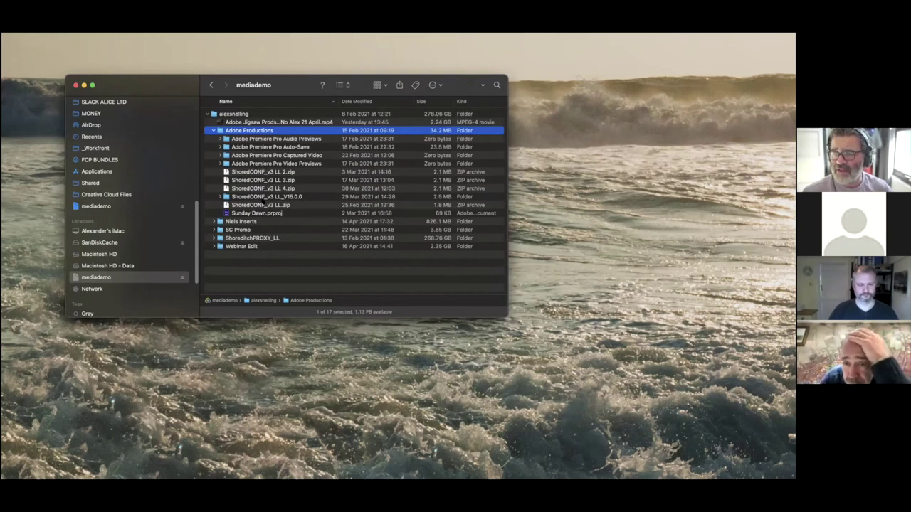
{"action": "left_click", "coordinate": [264, 197]}
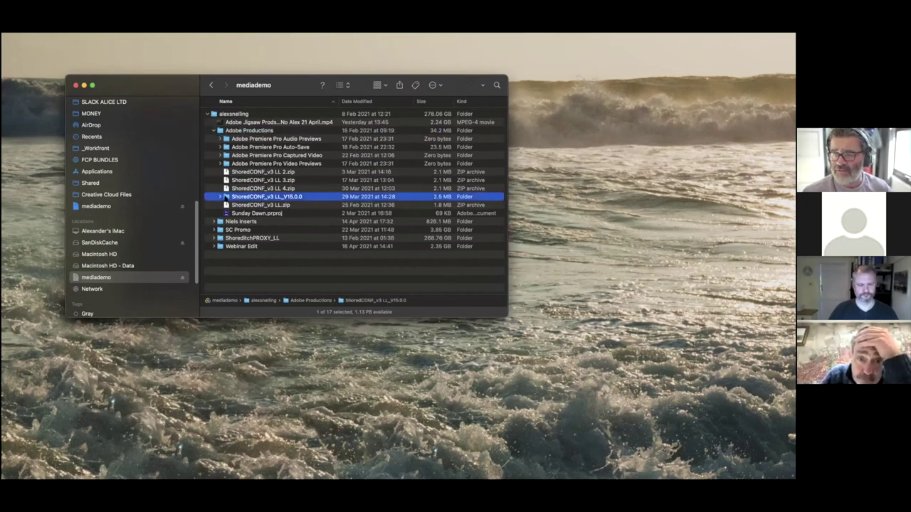
{"action": "left_click_drag", "start_coordinate": [301, 89], "coordinate": [349, 94]}
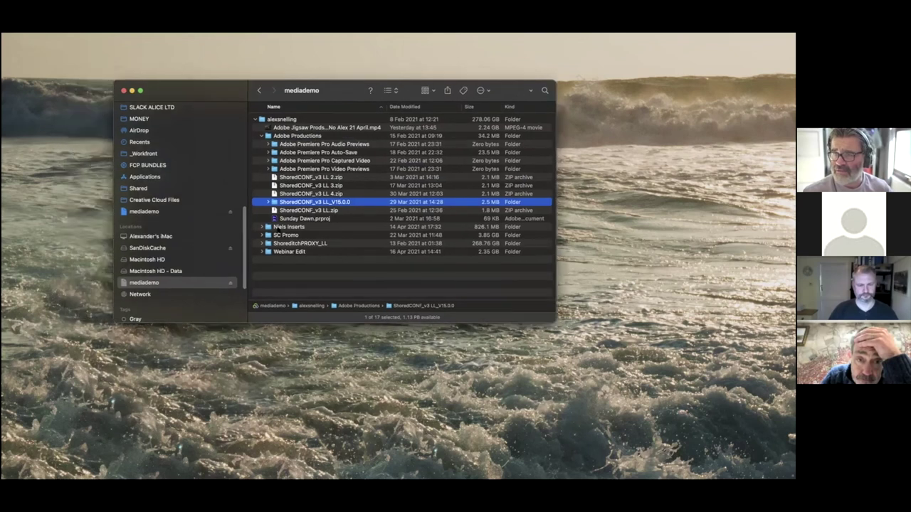
{"action": "double_click", "coordinate": [278, 203]}
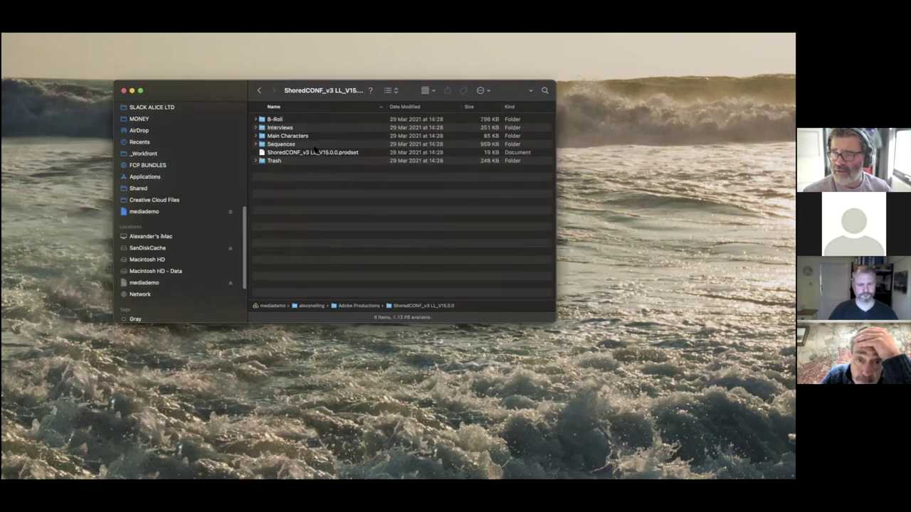
Step: Arrange the Finder window and the floating Production window side by side, and select the ShoredCONF_v3 LL_V15.0.0.prodset file
{"action": "left_click_drag", "start_coordinate": [353, 93], "coordinate": [614, 88]}
{"action": "left_click_drag", "start_coordinate": [362, 104], "coordinate": [280, 86]}
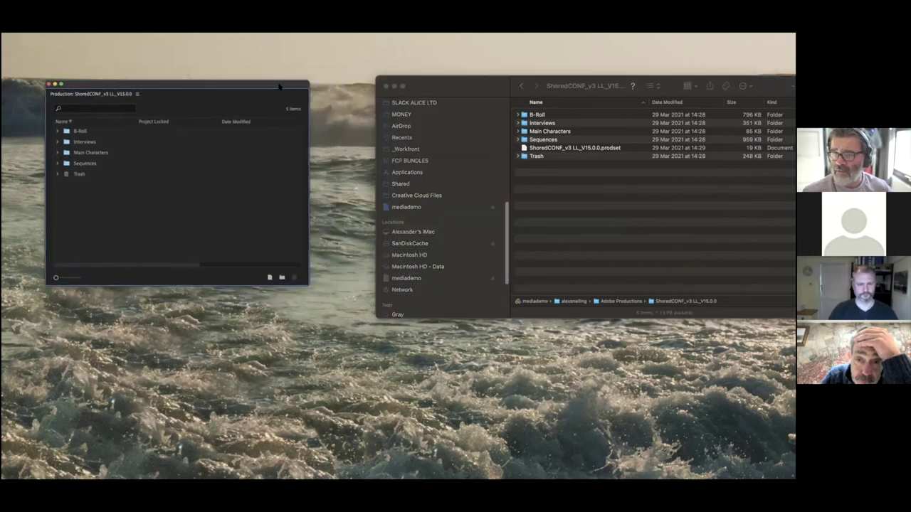
{"action": "left_click", "coordinate": [591, 149]}
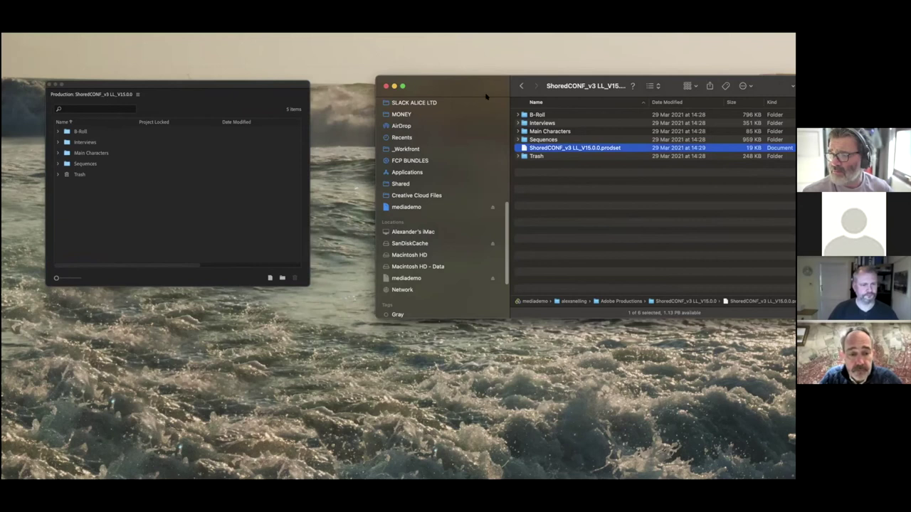
{"action": "left_click_drag", "start_coordinate": [478, 87], "coordinate": [426, 83]}
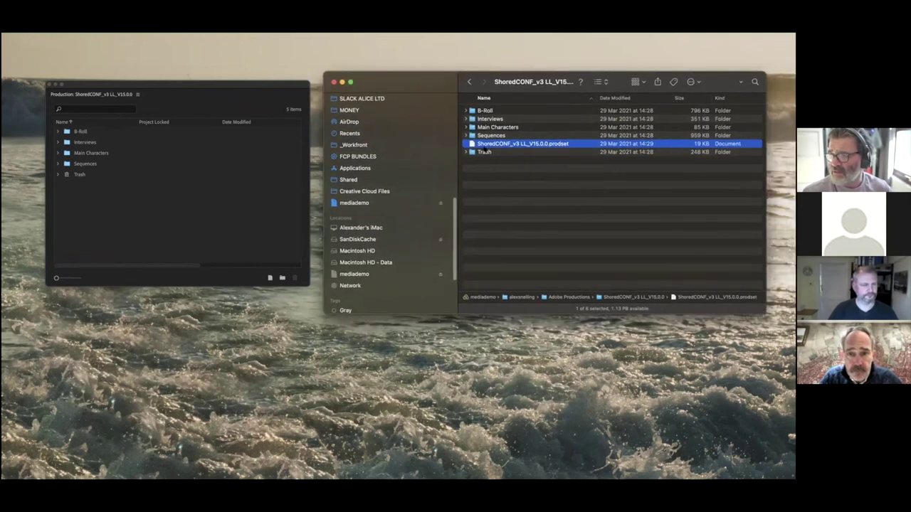
Step: Expand the Sequences, Main Characters, Interviews and B-Roll folders in Finder and review the project files inside them
{"action": "left_click", "coordinate": [465, 136]}
{"action": "left_click", "coordinate": [465, 126]}
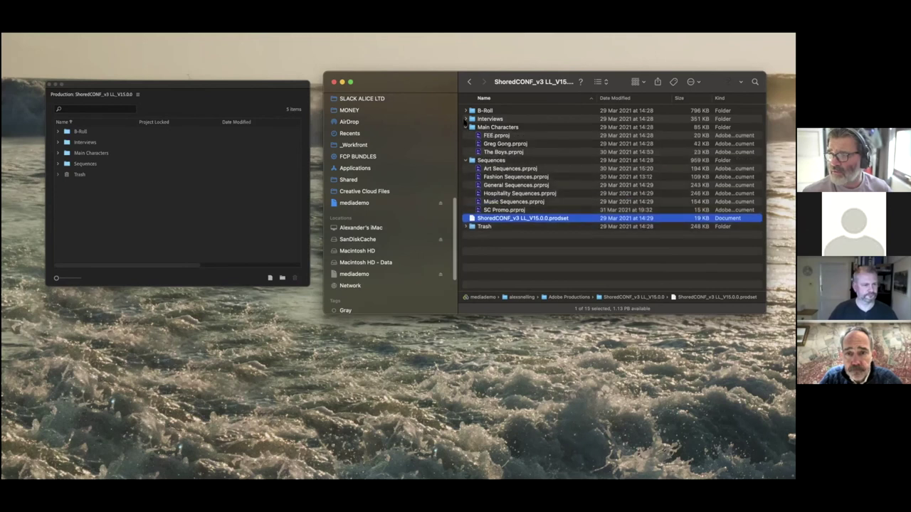
{"action": "left_click", "coordinate": [465, 119]}
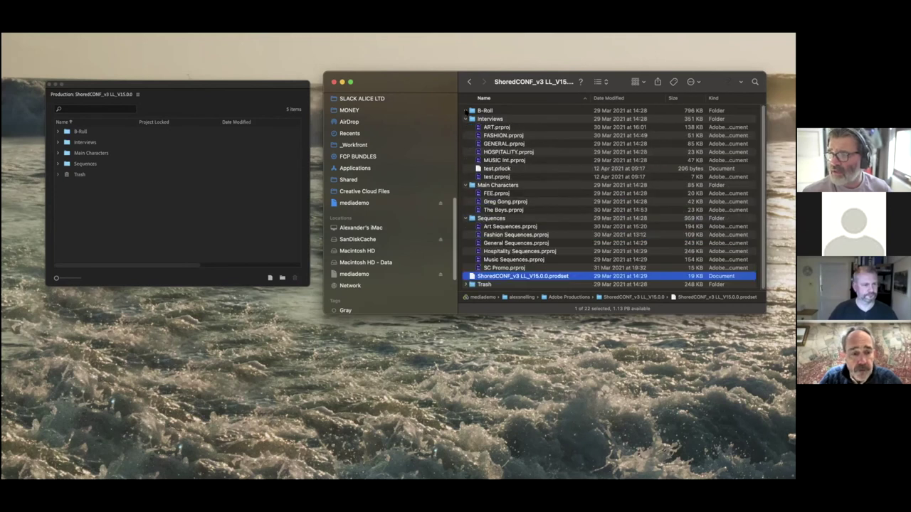
{"action": "left_click", "coordinate": [465, 111]}
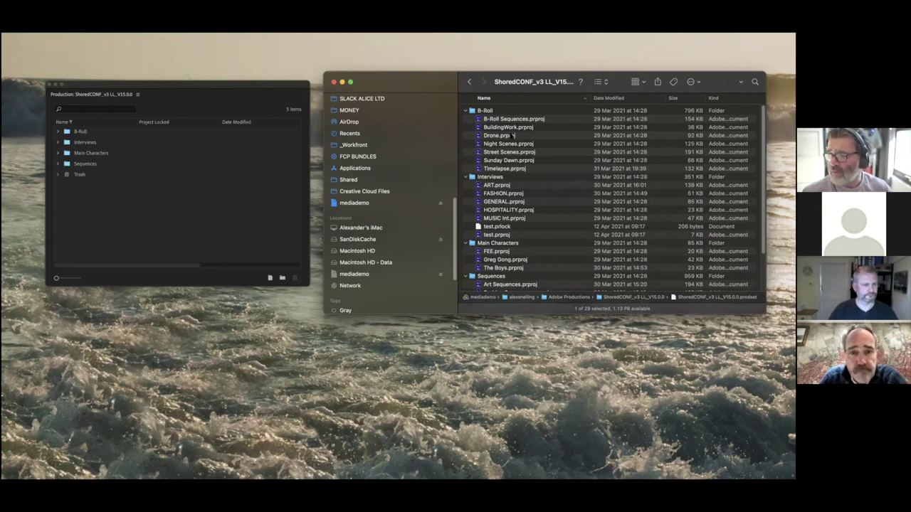
{"action": "left_click", "coordinate": [192, 84]}
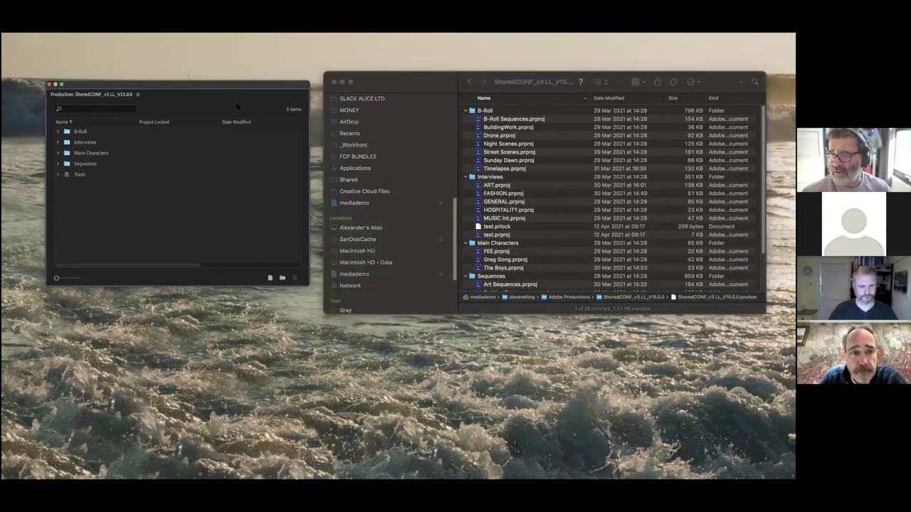
{"action": "scroll", "coordinate": [509, 196], "scroll_direction": "down", "scroll_amount": 4}
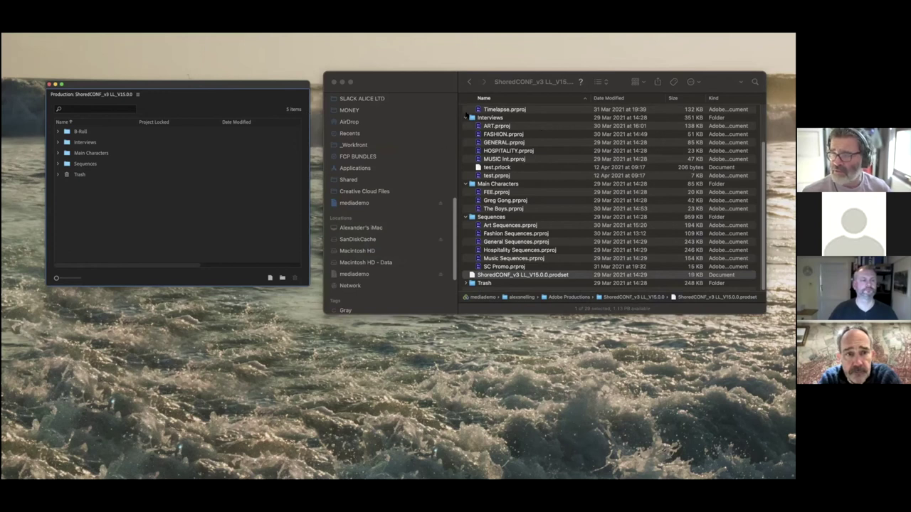
Step: Collapse the Interviews, B-Roll, Main Characters and Sequences folders in Finder
{"action": "left_click", "coordinate": [466, 117]}
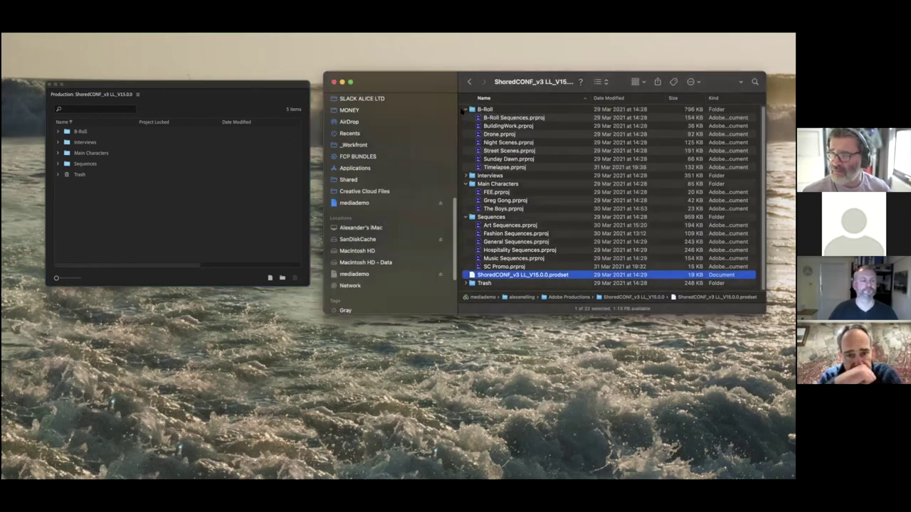
{"action": "left_click", "coordinate": [465, 109]}
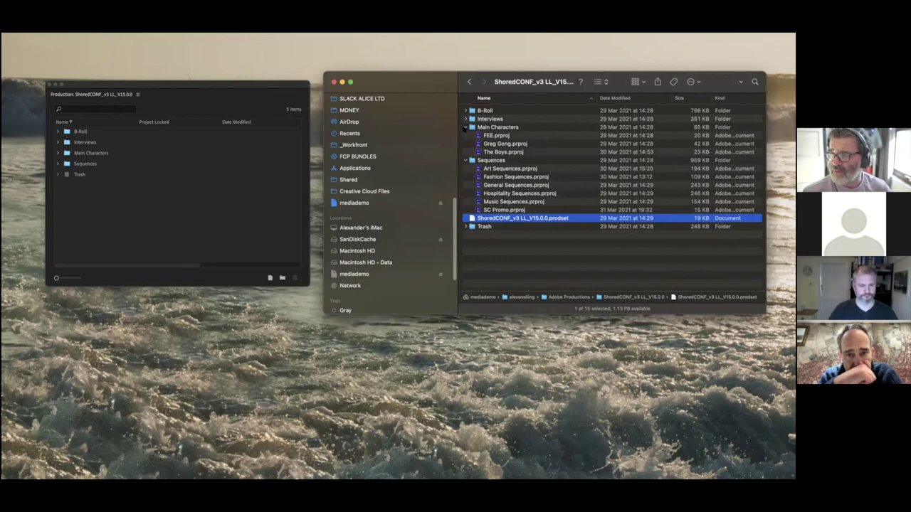
{"action": "left_click", "coordinate": [465, 127]}
{"action": "left_click", "coordinate": [465, 136]}
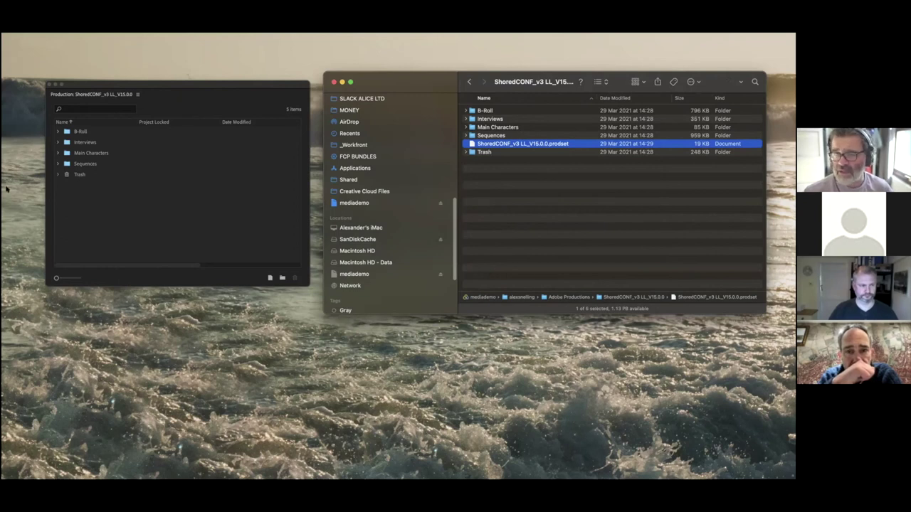
Step: Switch to the Premiere Pro Production window and expand Sequences, Main Characters, Interviews and B-Roll to compare their projects, collapsing Interviews again
{"action": "left_click", "coordinate": [59, 164]}
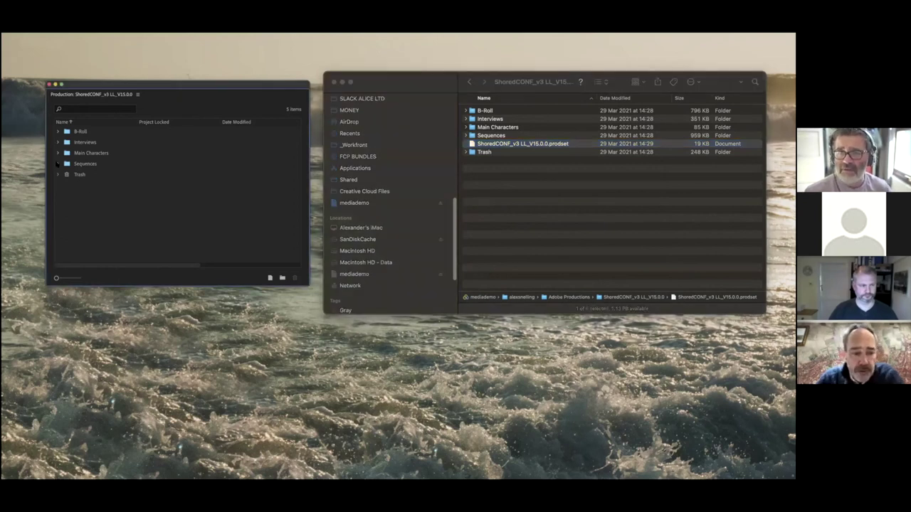
{"action": "left_click", "coordinate": [59, 164]}
{"action": "left_click", "coordinate": [58, 153]}
{"action": "left_click", "coordinate": [59, 142]}
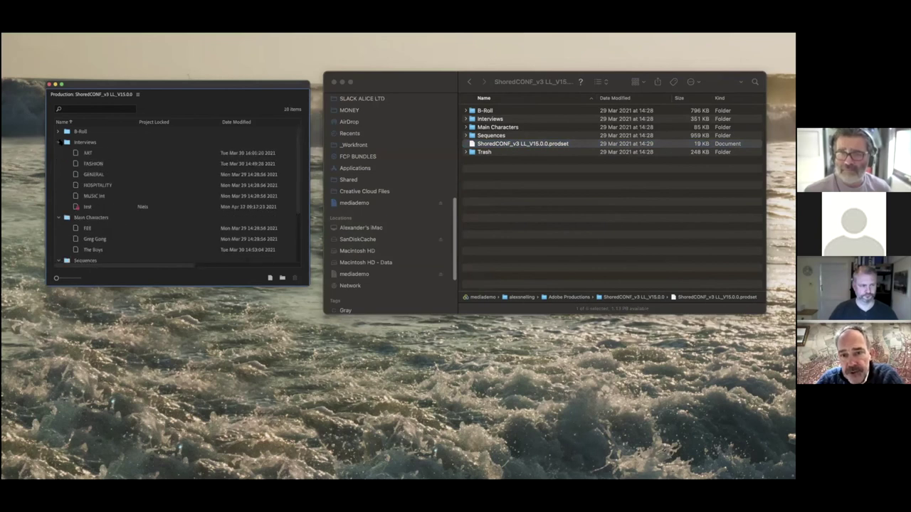
{"action": "mouse_move", "coordinate": [152, 88]}
{"action": "left_mouse_down"}
{"action": "mouse_move", "coordinate": [151, 75]}
{"action": "mouse_move", "coordinate": [148, 84]}
{"action": "left_mouse_up"}
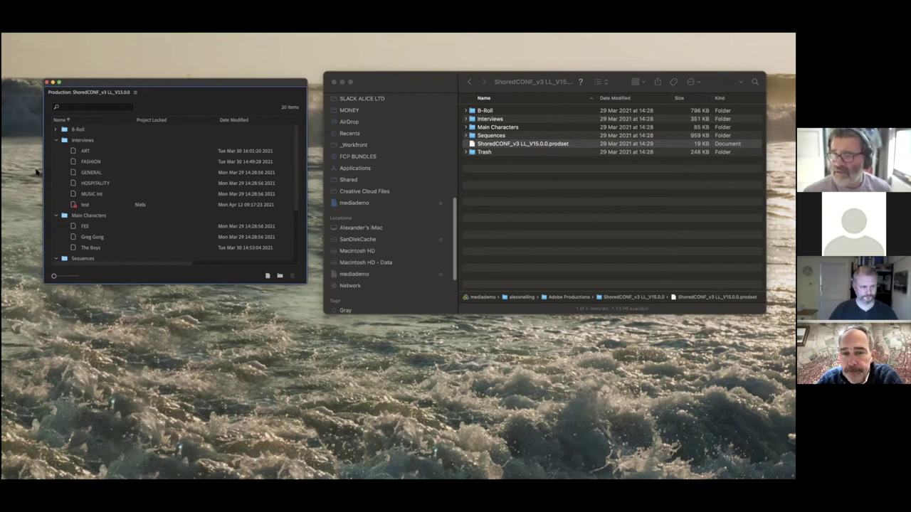
{"action": "left_click", "coordinate": [56, 141]}
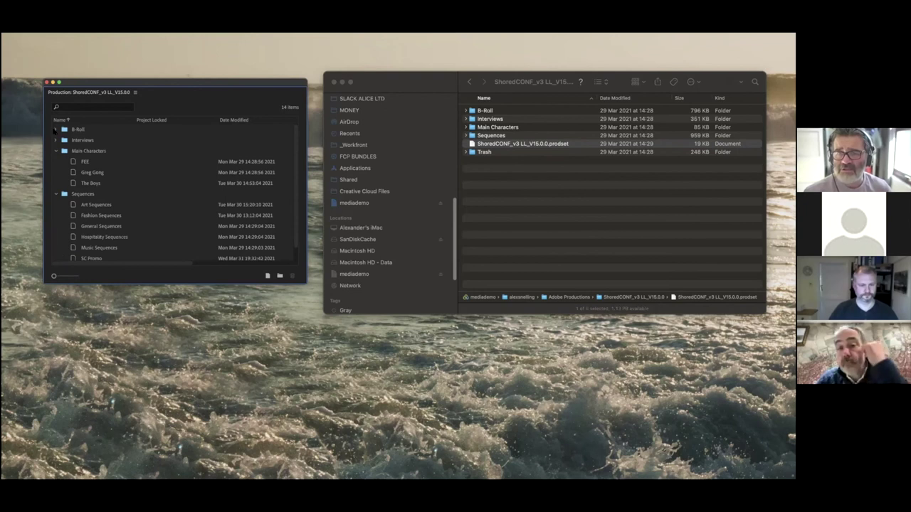
{"action": "left_click", "coordinate": [55, 129]}
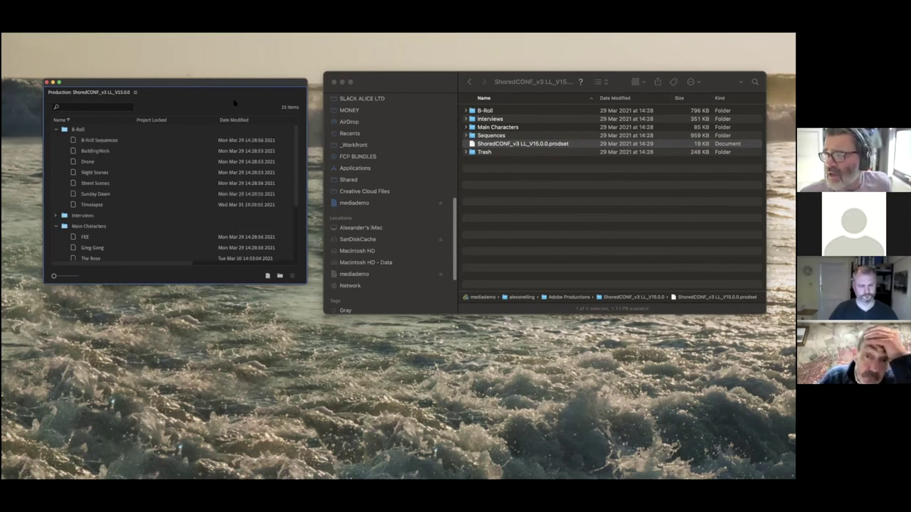
Step: Switch back to Finder and select the ShoredCONF_v3 LL_V15.0.0.prodset file without renaming it
{"action": "left_click", "coordinate": [523, 143]}
{"action": "left_click", "coordinate": [522, 145]}
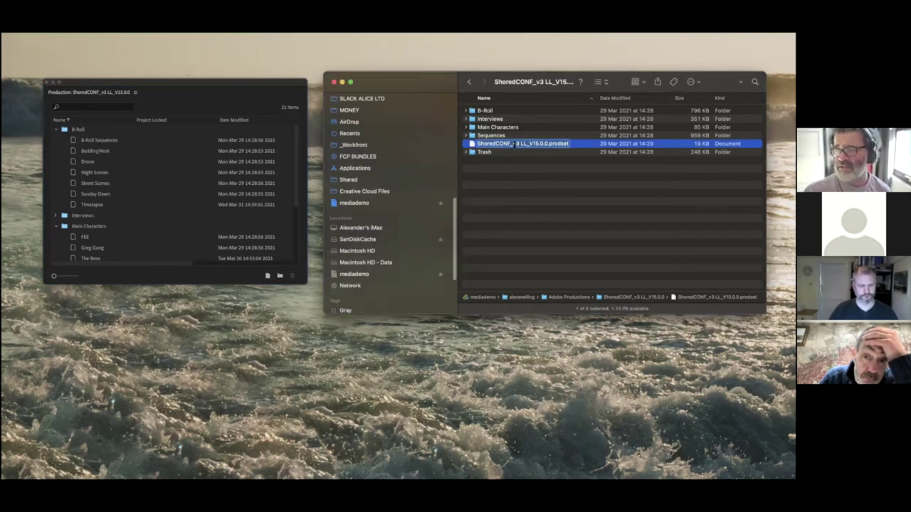
{"action": "left_click", "coordinate": [471, 143]}
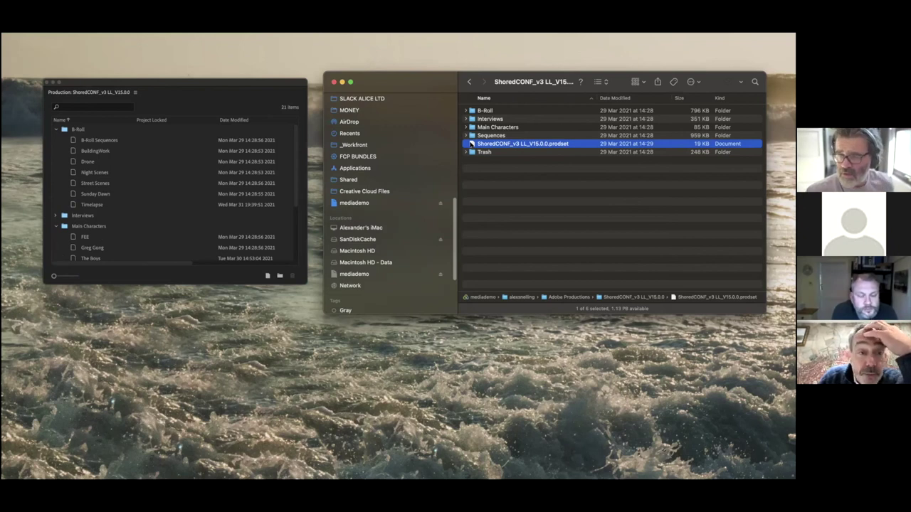
Step: Open the B-Roll Sequences project from the production's B-Roll folder, then bring the Premiere Pro window onto the desktop and enlarge it slightly
{"action": "left_click", "coordinate": [72, 140]}
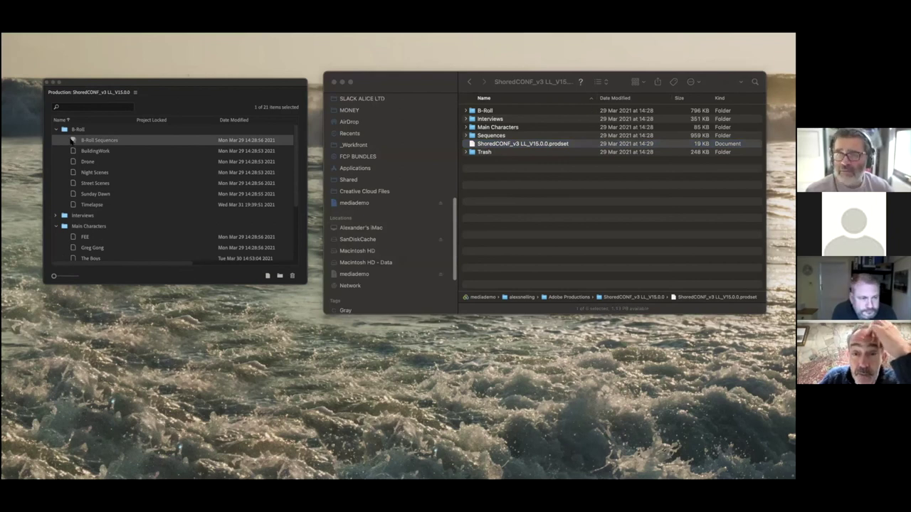
{"action": "double_click", "coordinate": [72, 140]}
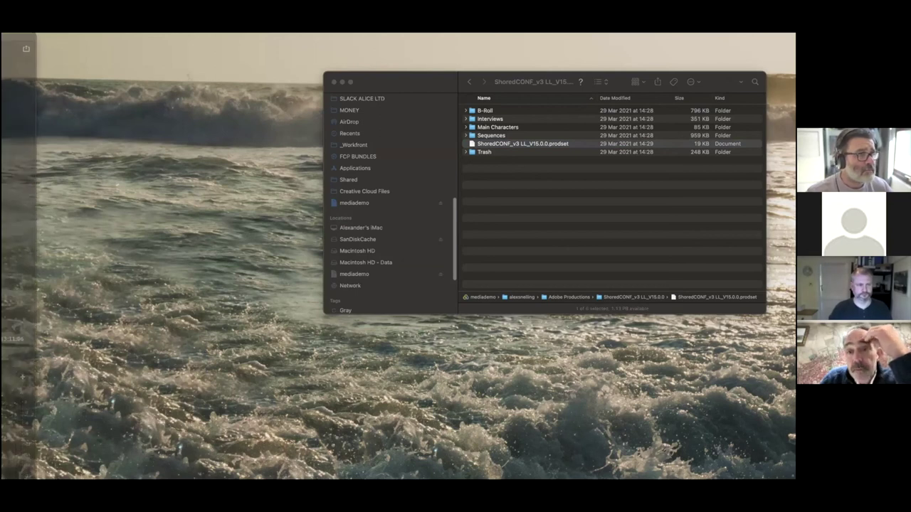
{"action": "key", "text": "ctrl+Left"}
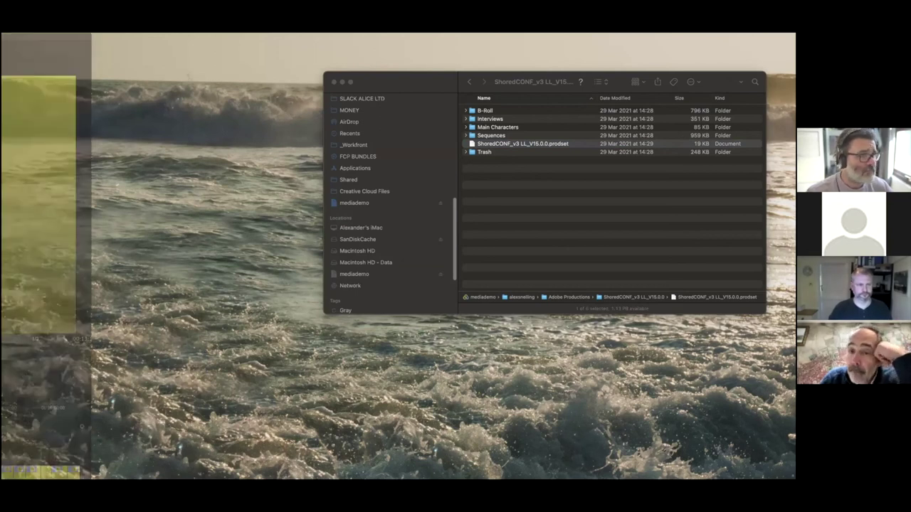
{"action": "key", "text": "ctrl+Up"}
{"action": "left_click", "coordinate": [280, 74]}
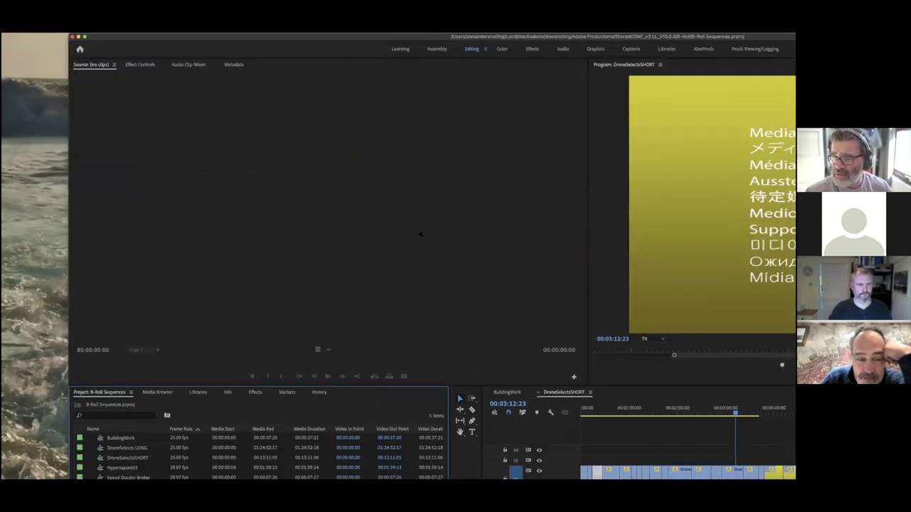
{"action": "key", "text": "super+h"}
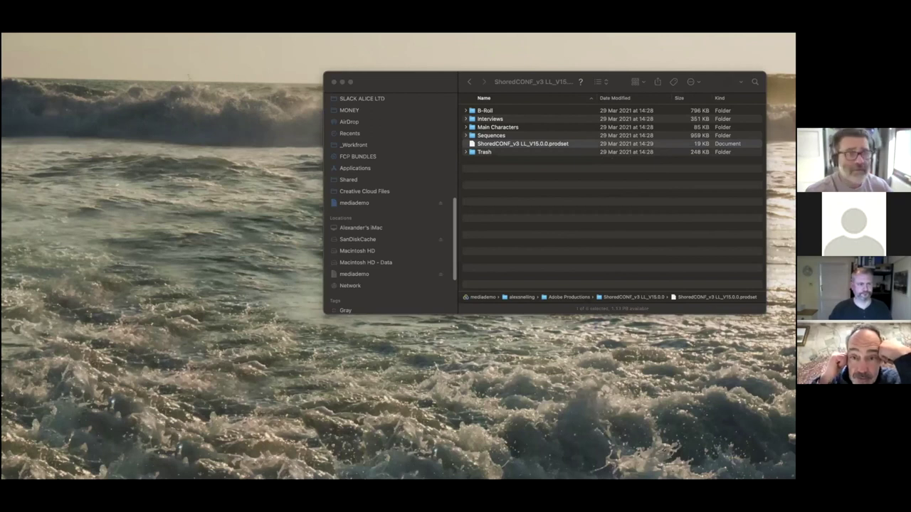
{"action": "left_click", "coordinate": [362, 479]}
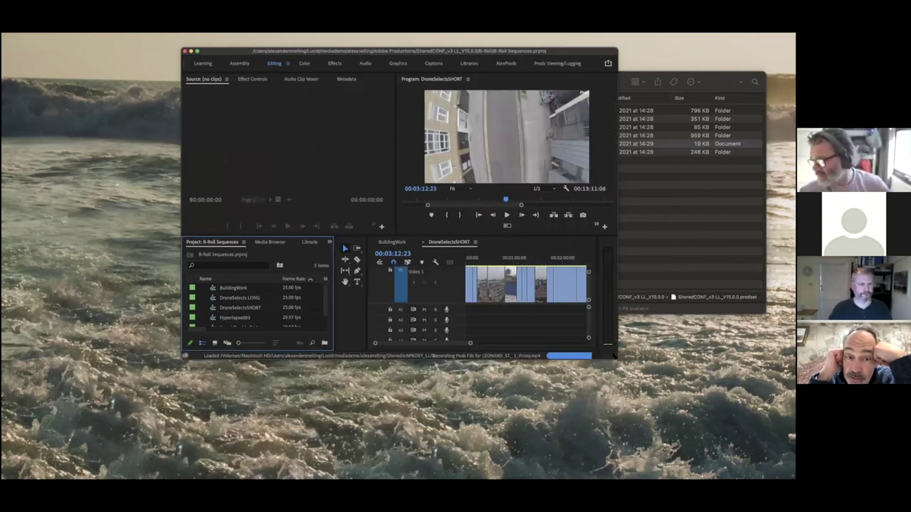
{"action": "left_click_drag", "start_coordinate": [617, 358], "coordinate": [648, 365]}
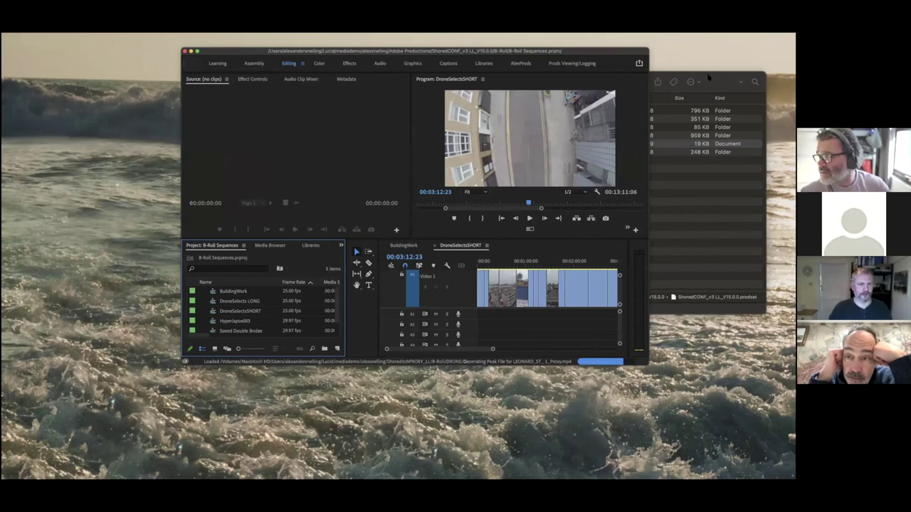
Step: Expand the B-Roll folder in Finder to show B-Roll Sequences.prlock, and move the Premiere Pro and Finder windows apart
{"action": "left_click", "coordinate": [708, 78]}
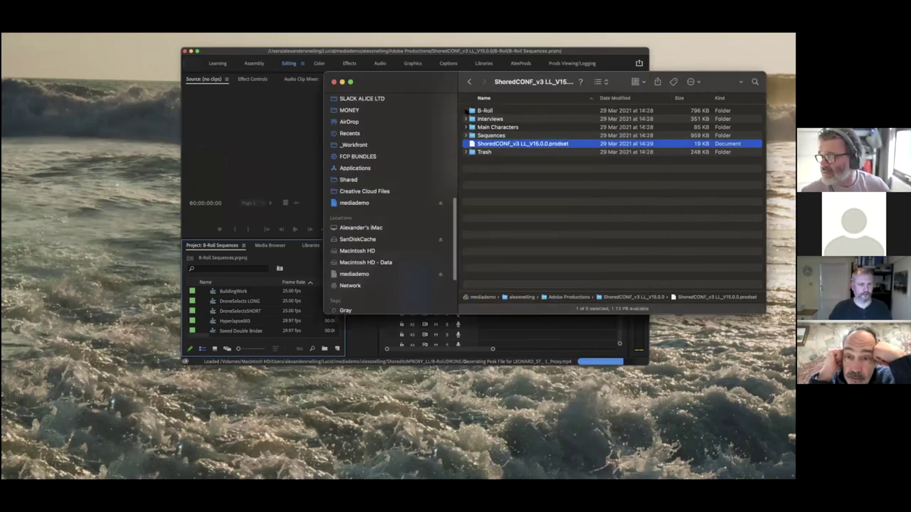
{"action": "left_click", "coordinate": [466, 111]}
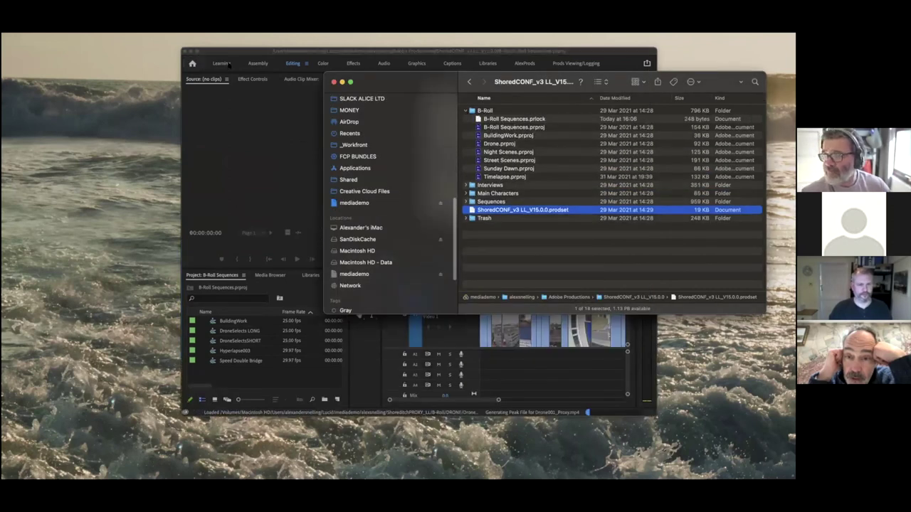
{"action": "left_click", "coordinate": [569, 51]}
{"action": "left_click_drag", "start_coordinate": [569, 54], "coordinate": [397, 66]}
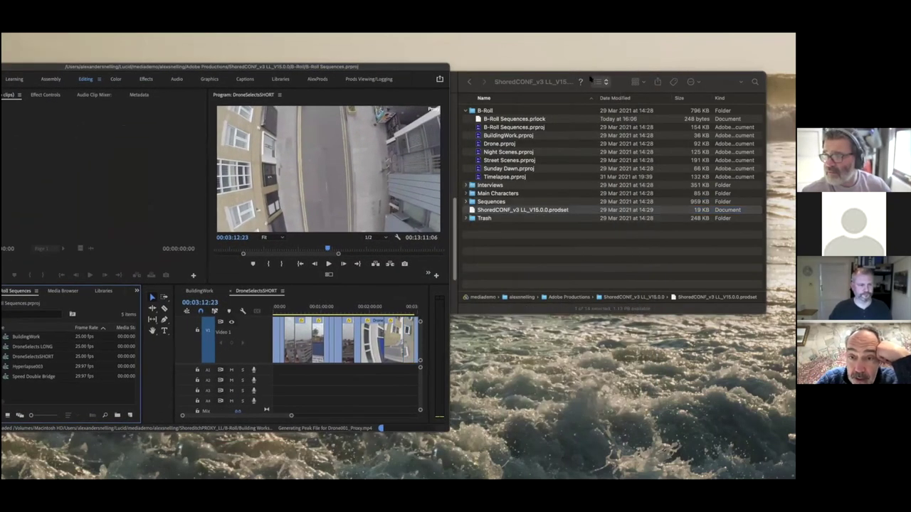
{"action": "left_click_drag", "start_coordinate": [576, 77], "coordinate": [597, 73]}
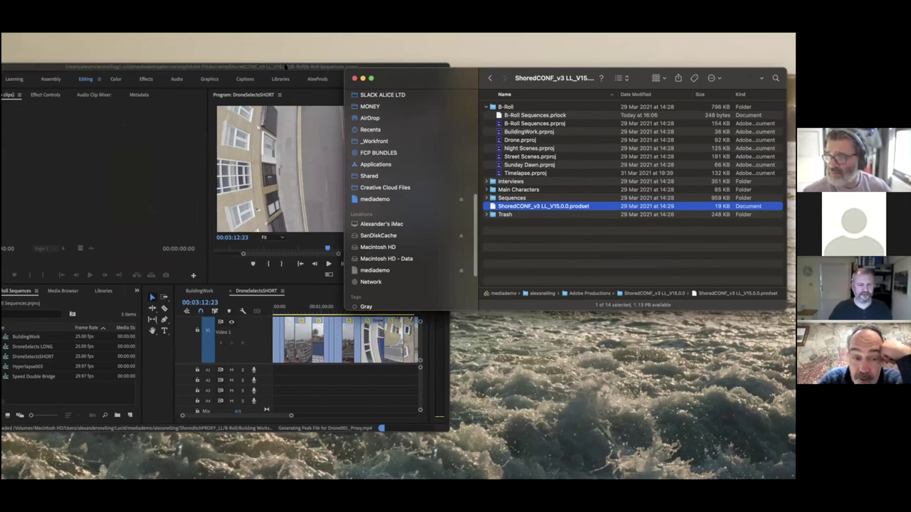
Step: Switch to Premiere Pro, move its window fully onto the desktop and enlarge it over part of the Finder window
{"action": "left_click_drag", "start_coordinate": [278, 66], "coordinate": [361, 62]}
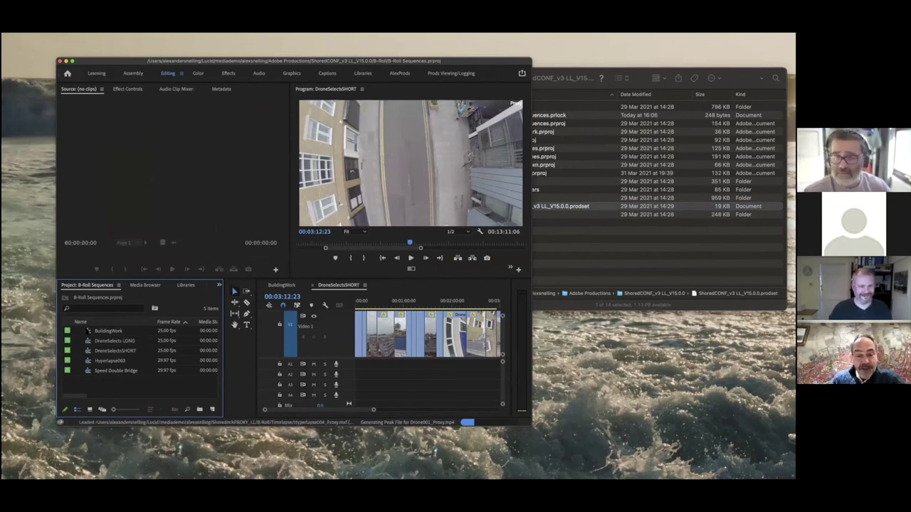
{"action": "left_click_drag", "start_coordinate": [527, 422], "coordinate": [614, 435]}
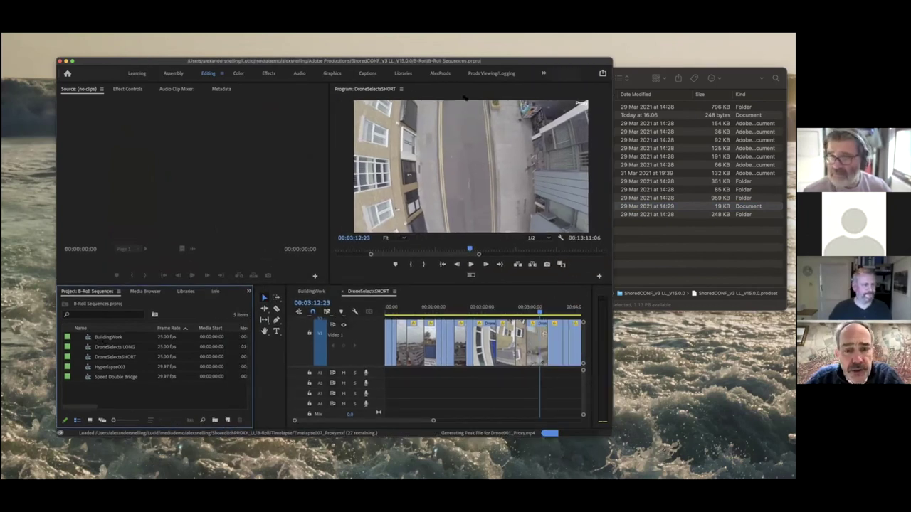
{"action": "double_click", "coordinate": [563, 62]}
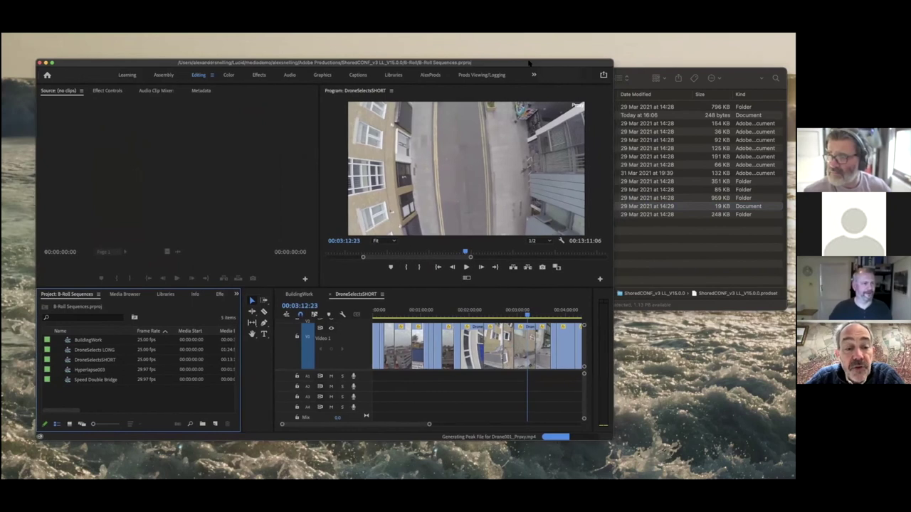
{"action": "left_click_drag", "start_coordinate": [530, 63], "coordinate": [525, 63]}
{"action": "mouse_move", "coordinate": [44, 35]}
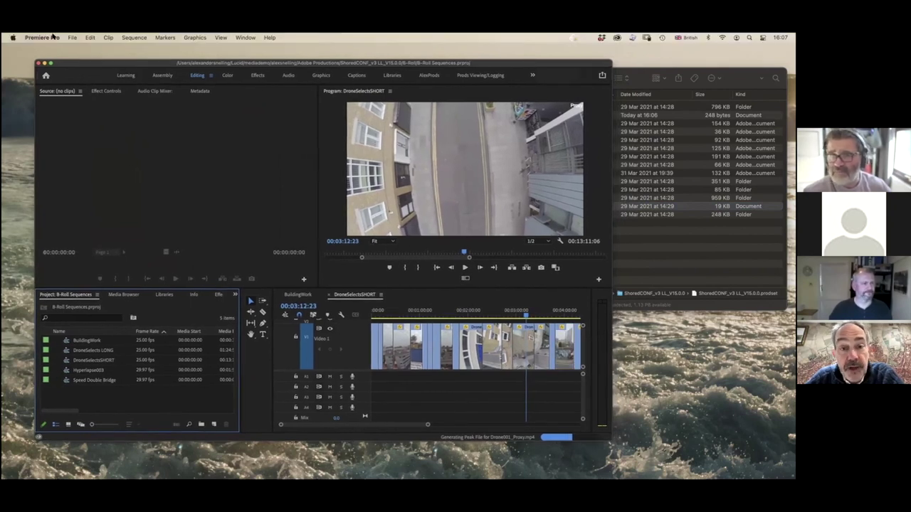
{"action": "left_click", "coordinate": [71, 37]}
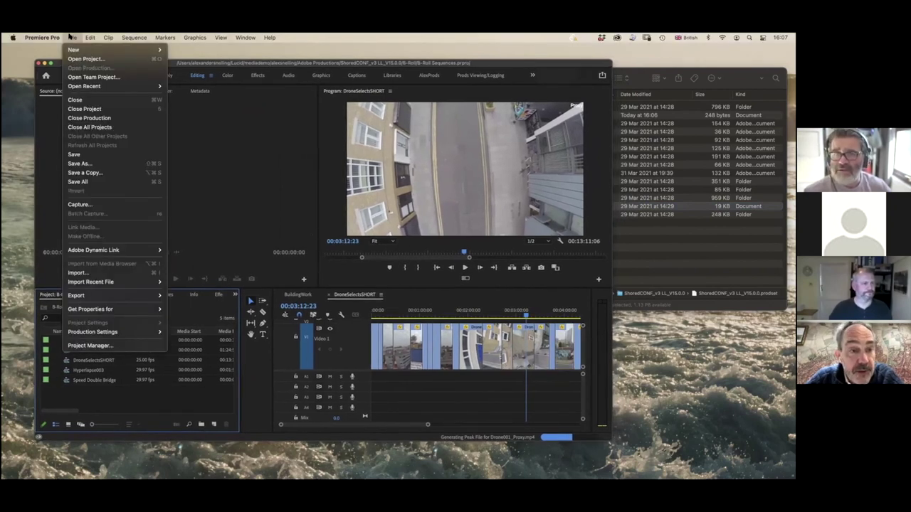
{"action": "left_click", "coordinate": [71, 37]}
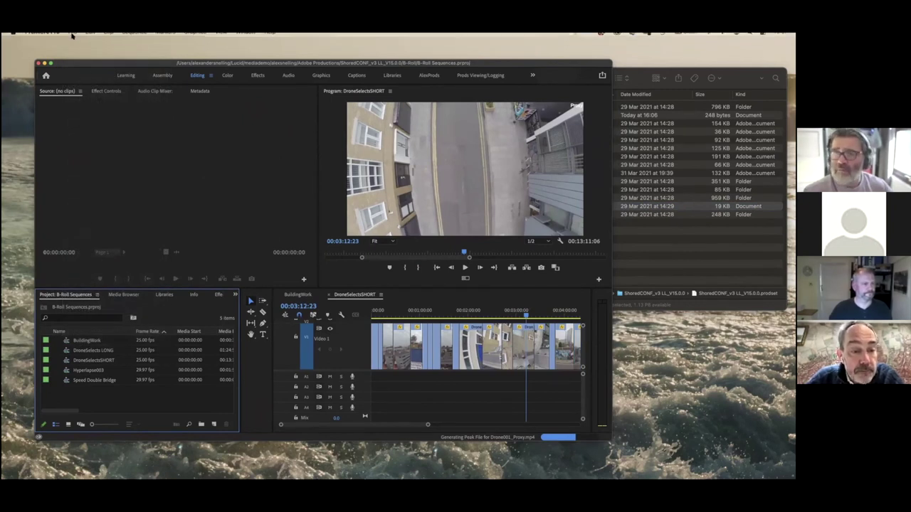
Step: Close the open production and create a new production named JigsawTest in the default Adobe Productions location
{"action": "left_click", "coordinate": [71, 37]}
{"action": "left_click", "coordinate": [80, 119]}
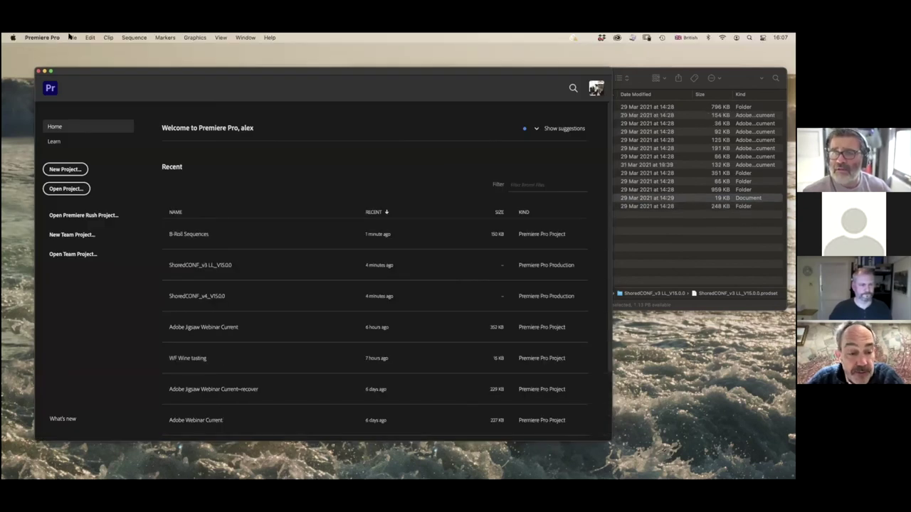
{"action": "left_click", "coordinate": [71, 37]}
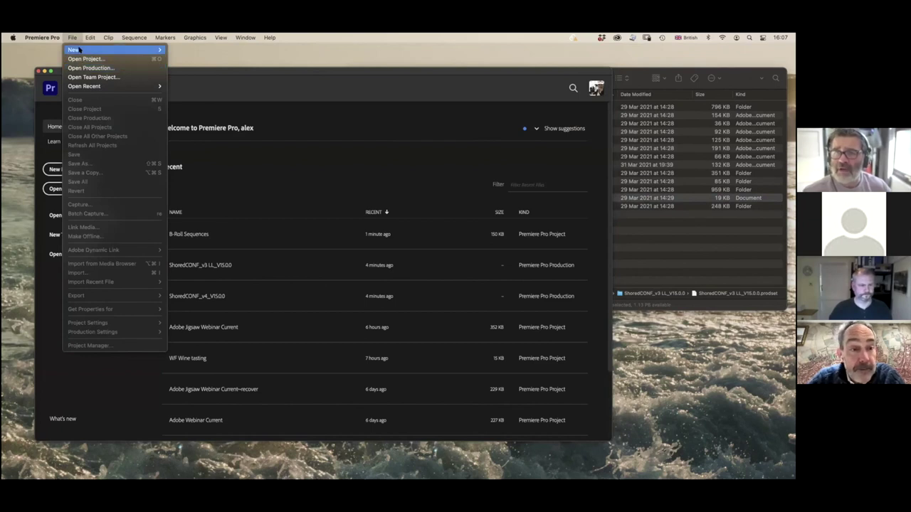
{"action": "mouse_move", "coordinate": [79, 49]}
{"action": "left_click", "coordinate": [191, 58]}
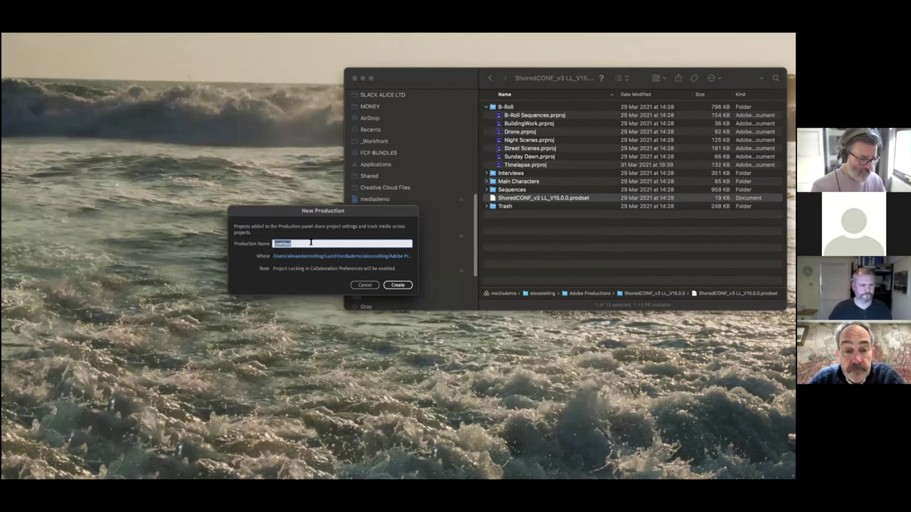
{"action": "type", "text": "Jigsaw"}
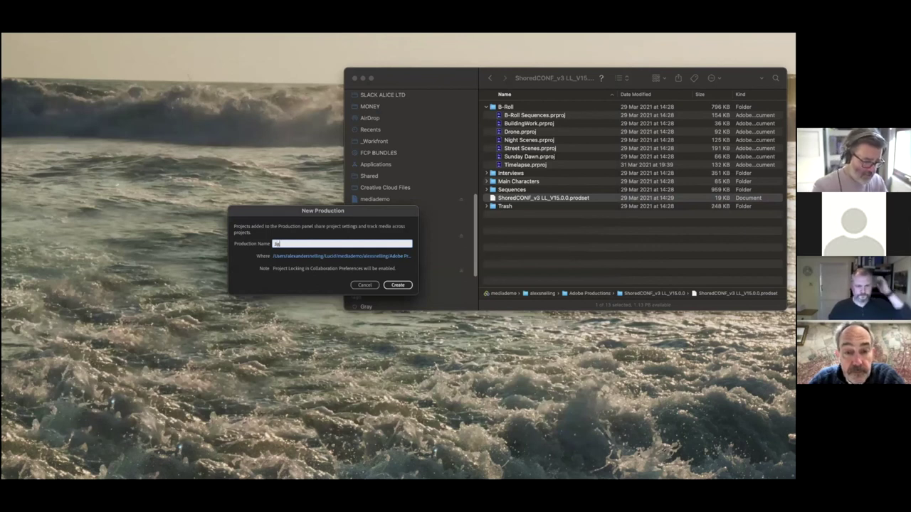
{"action": "type", "text": "Test"}
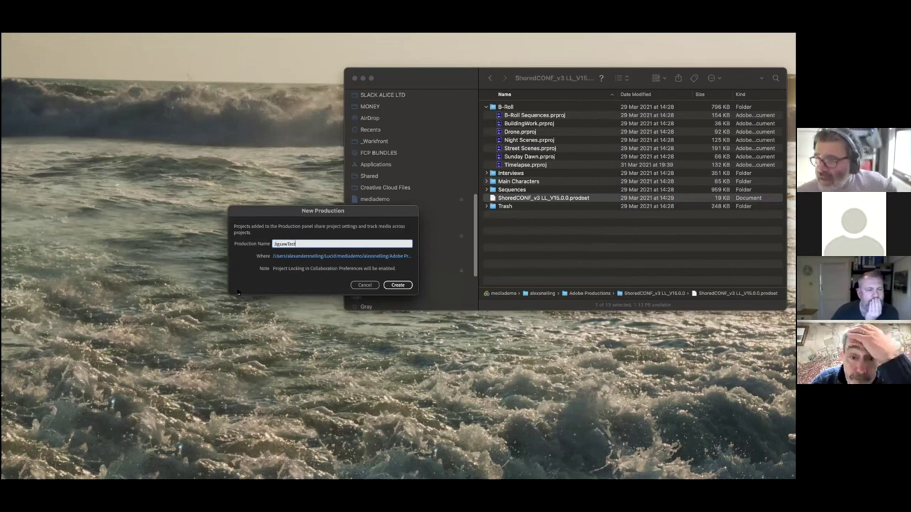
{"action": "left_click", "coordinate": [397, 285]}
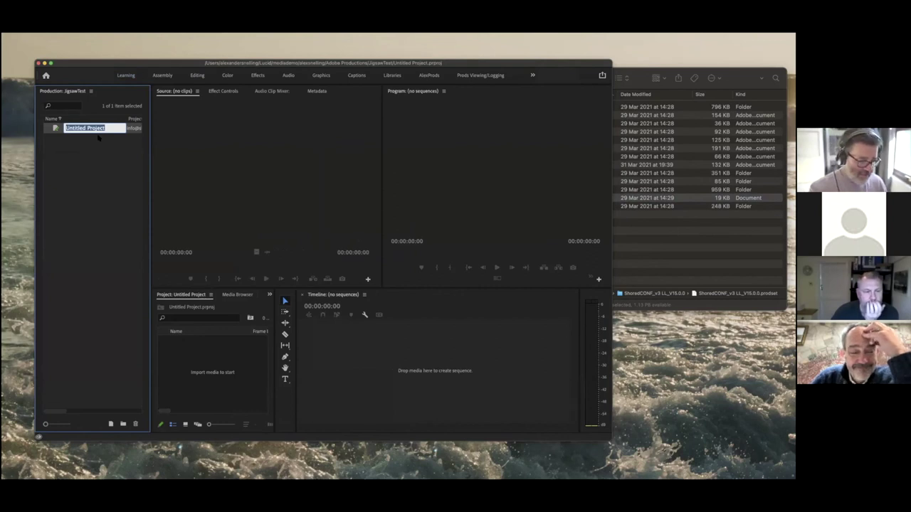
Step: Name the new production's first project Thursday and widen the Production panel to show the full Project Locked column
{"action": "type", "text": "Thursday"}
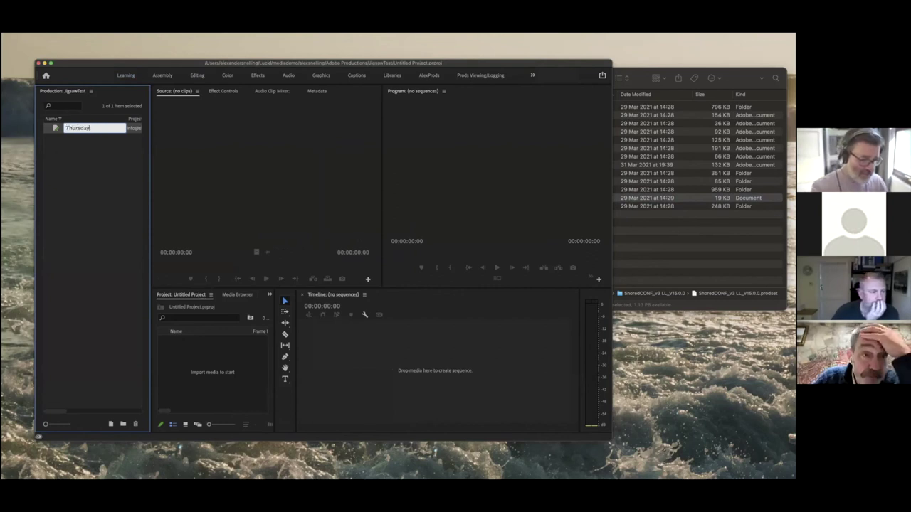
{"action": "key", "text": "Return"}
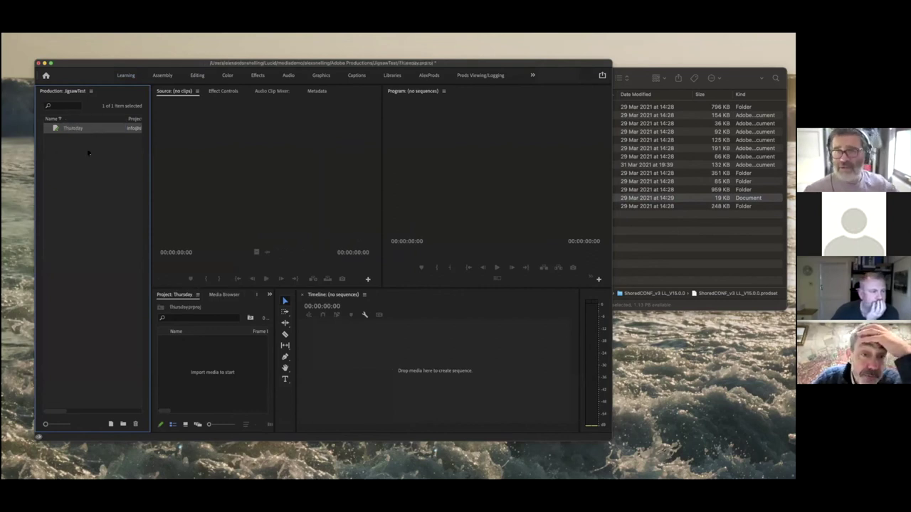
{"action": "left_click_drag", "start_coordinate": [150, 168], "coordinate": [213, 168]}
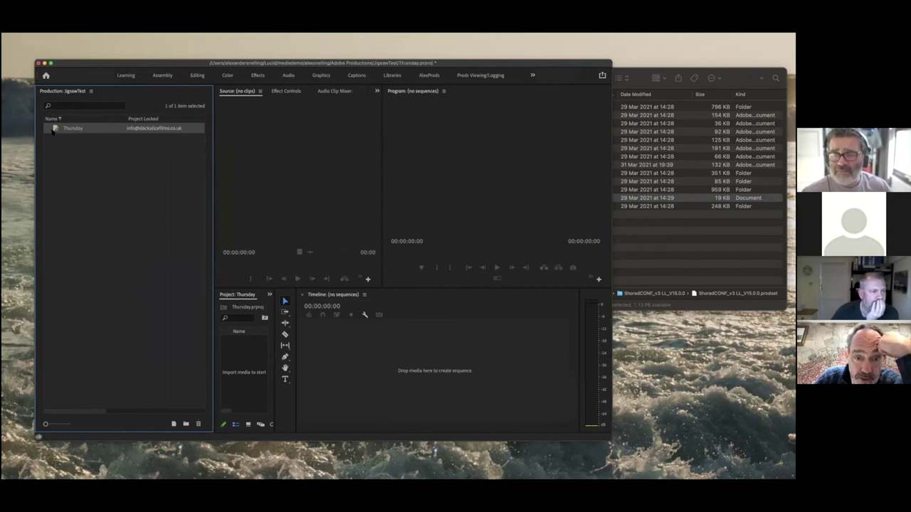
Step: Move and shrink the Premiere Pro window, then bring the Finder window to the front, slightly overlapping it
{"action": "left_click_drag", "start_coordinate": [120, 64], "coordinate": [96, 64]}
{"action": "left_click_drag", "start_coordinate": [583, 435], "coordinate": [435, 431]}
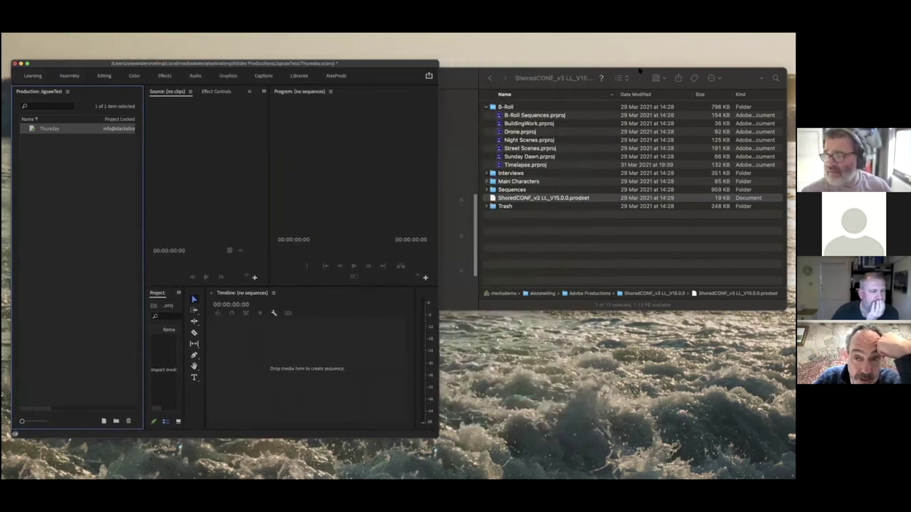
{"action": "left_click_drag", "start_coordinate": [639, 70], "coordinate": [624, 71]}
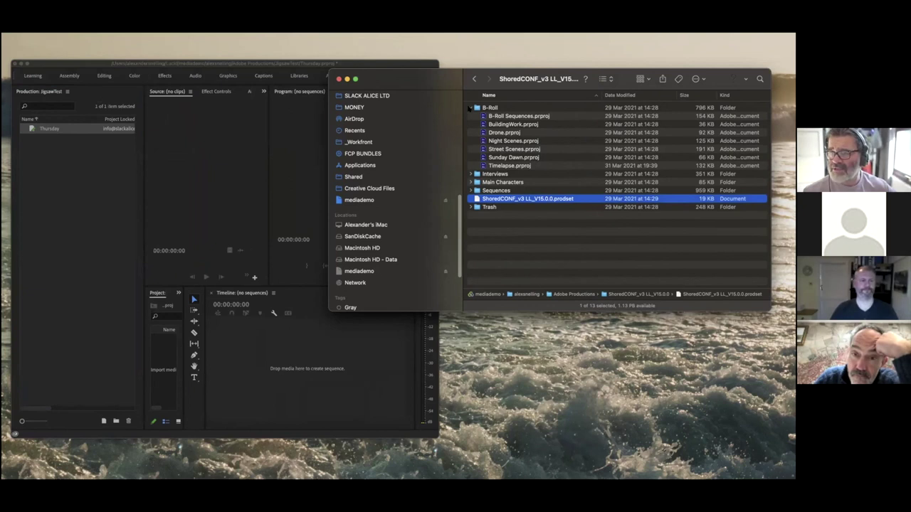
Step: Examine the project files in the ShoredCONF_v3 B-Roll folder, selecting B-Roll Sequences.prproj, and leave the folder collapsed
{"action": "left_click", "coordinate": [471, 108]}
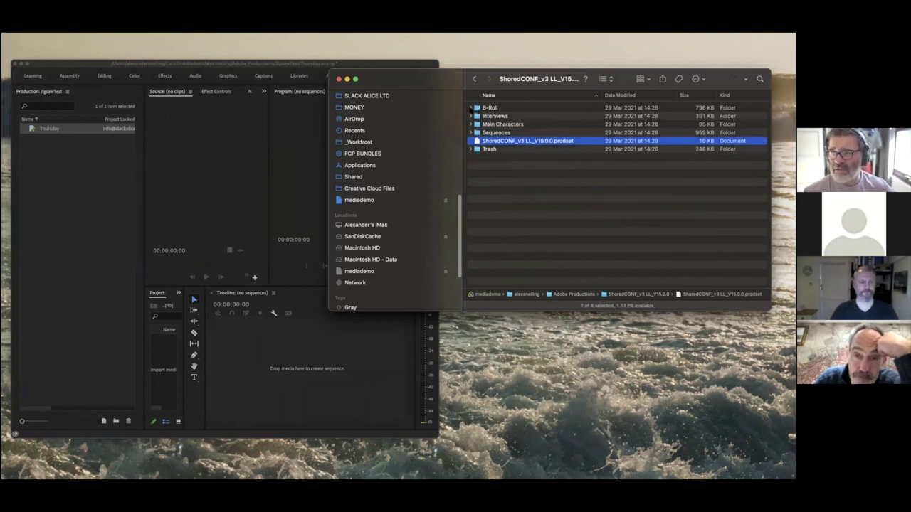
{"action": "left_click", "coordinate": [471, 107]}
{"action": "left_click", "coordinate": [490, 116]}
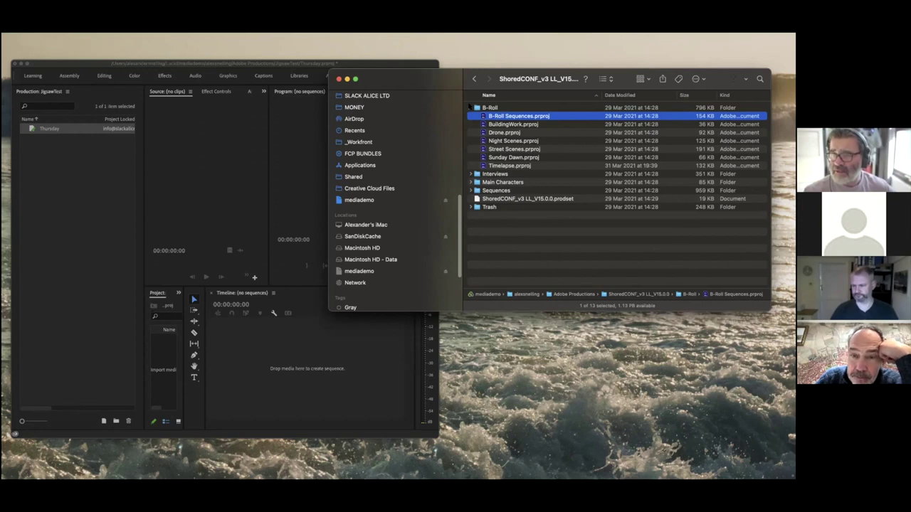
{"action": "left_click", "coordinate": [469, 108]}
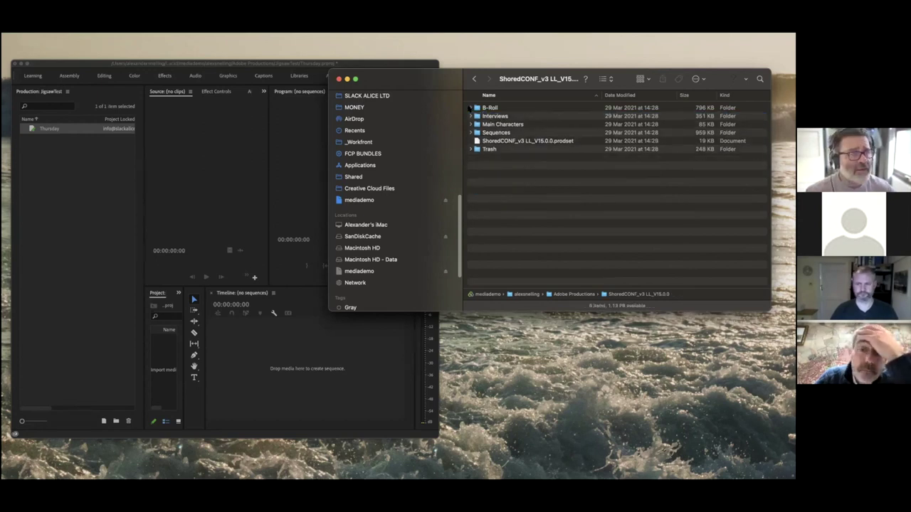